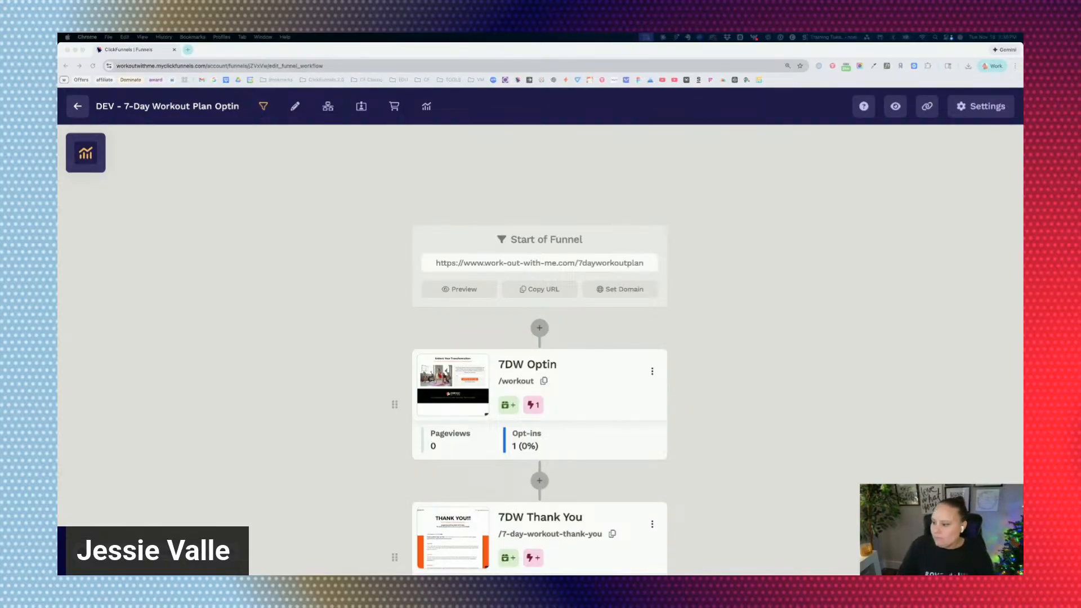
Open the Copy of 7DW Optin funnel page for editing.
{"action": "left_click", "coordinate": [751, 297]}
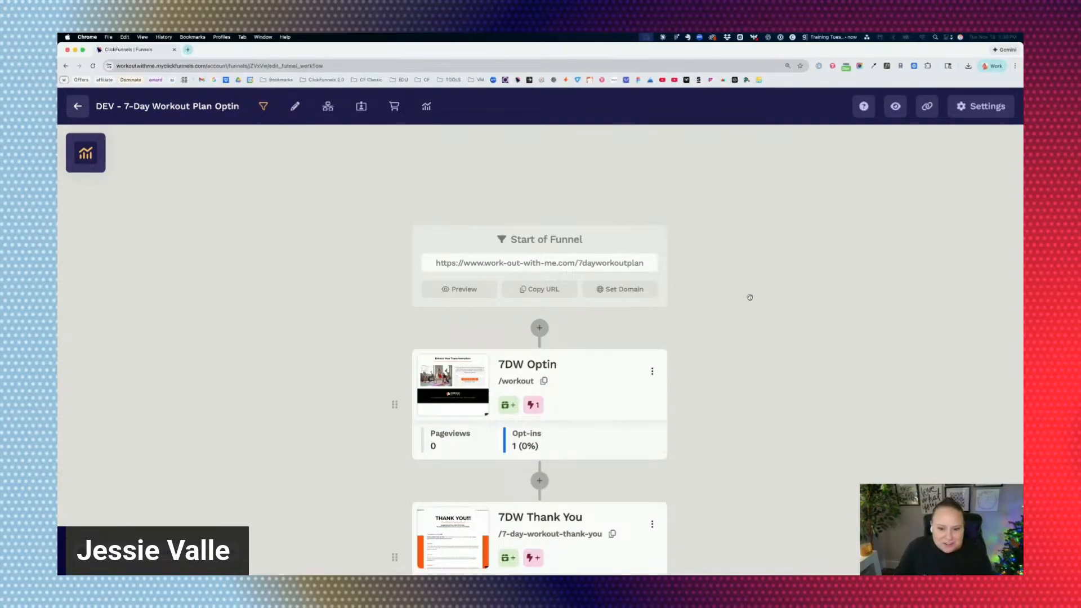
{"action": "scroll", "coordinate": [732, 307], "scroll_direction": "down", "scroll_amount": 5}
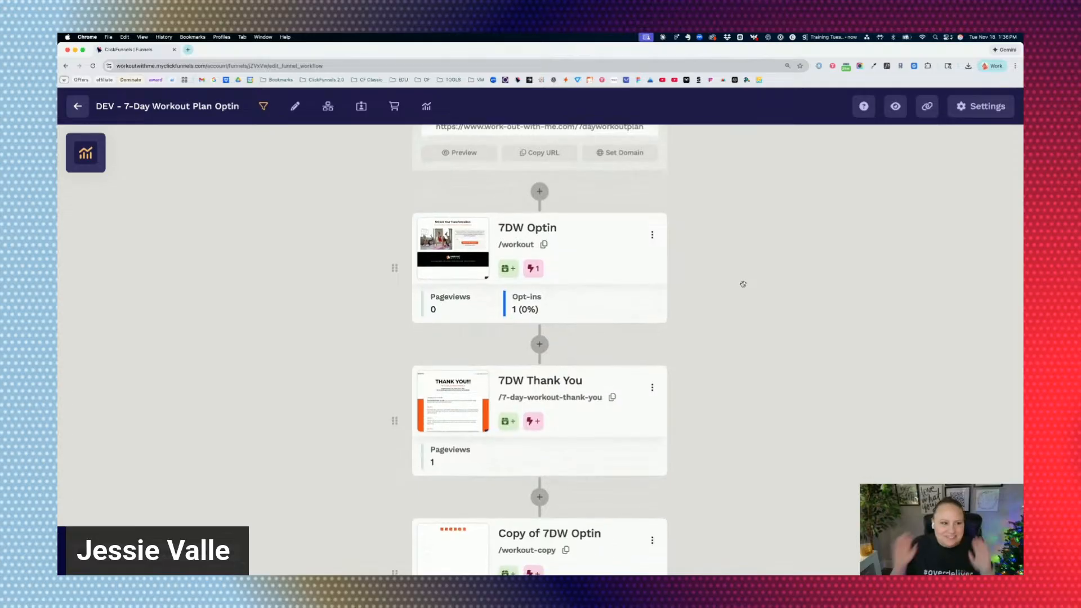
{"action": "mouse_move", "coordinate": [465, 222]}
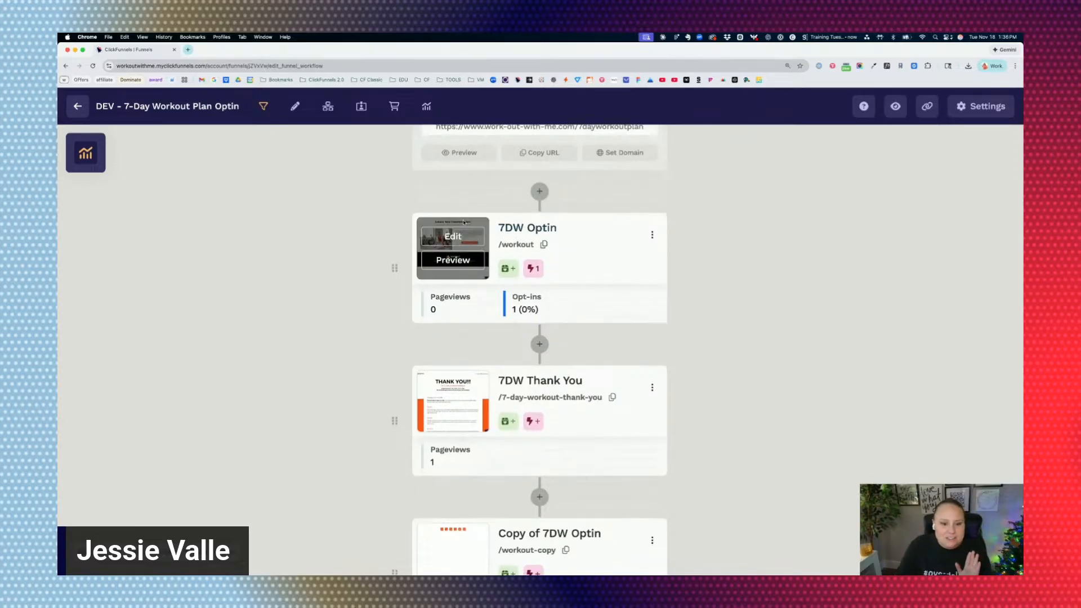
{"action": "scroll", "coordinate": [447, 254], "scroll_direction": "down", "scroll_amount": 5}
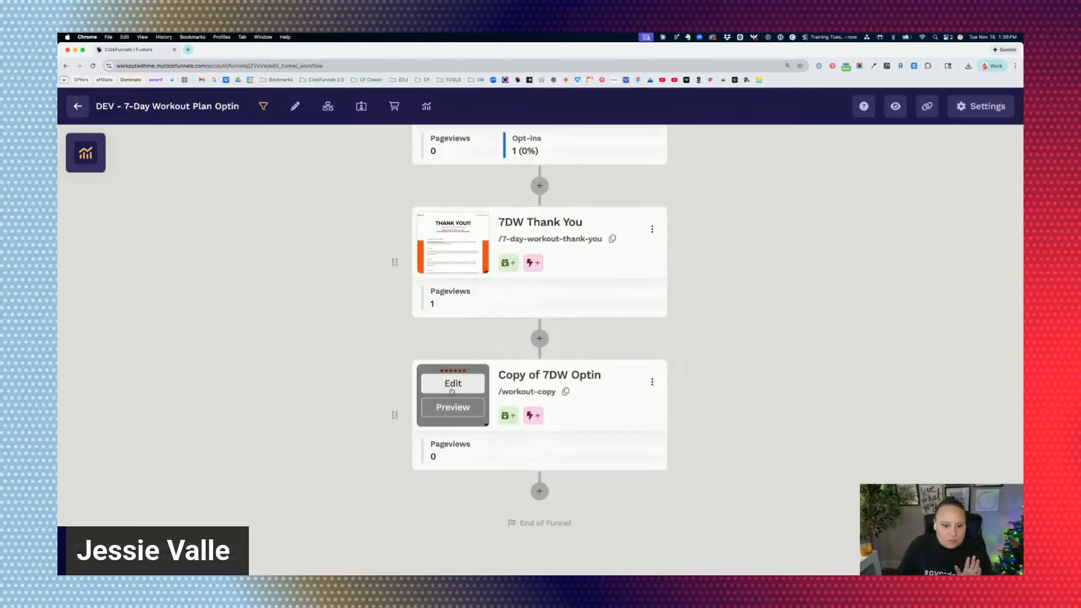
{"action": "left_click", "coordinate": [449, 384]}
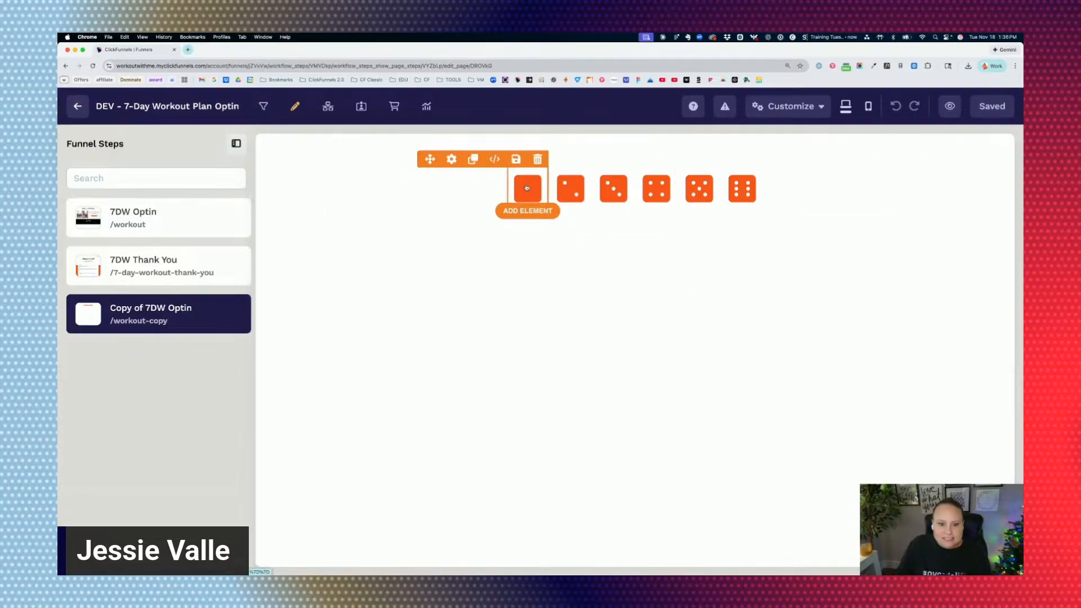
View the settings of the one-dot dice icon, including its flex options, and close them.
{"action": "left_click", "coordinate": [452, 159]}
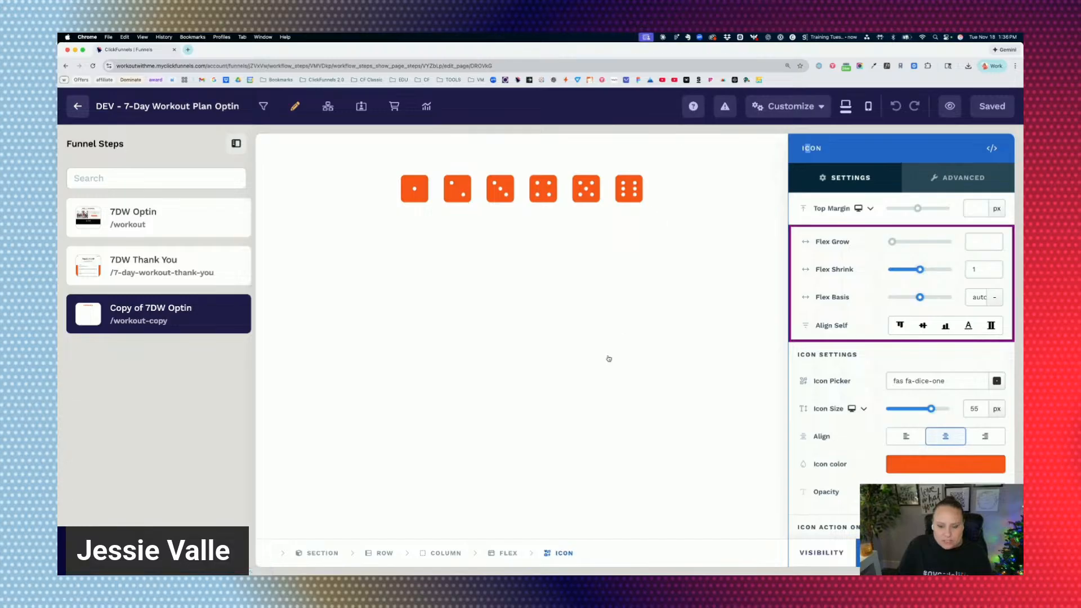
{"action": "left_click", "coordinate": [674, 241]}
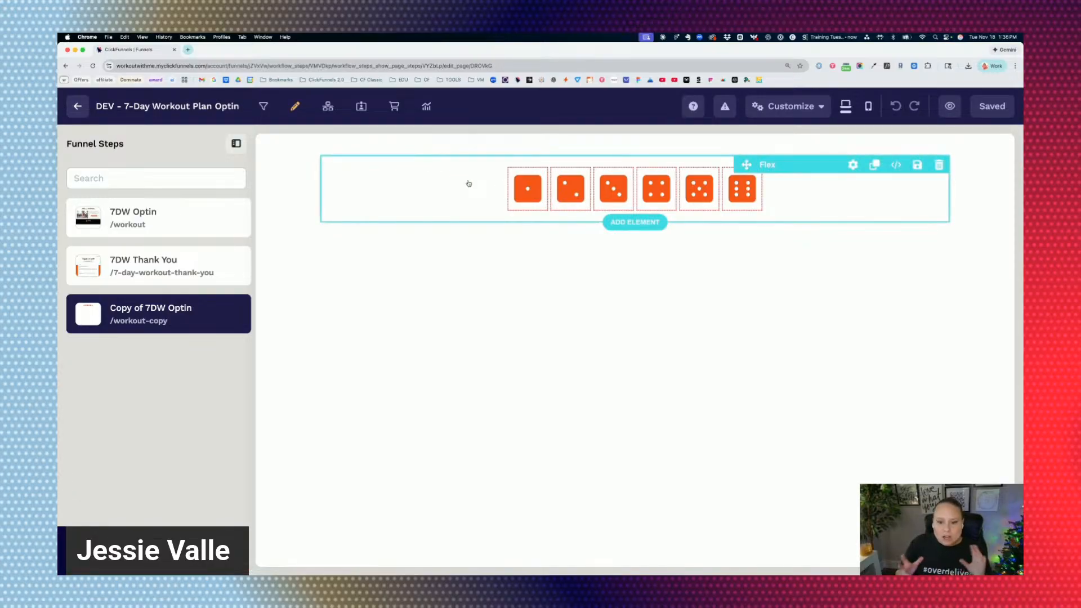
Search the element library for "flex" and close it without adding anything.
{"action": "mouse_move", "coordinate": [841, 166]}
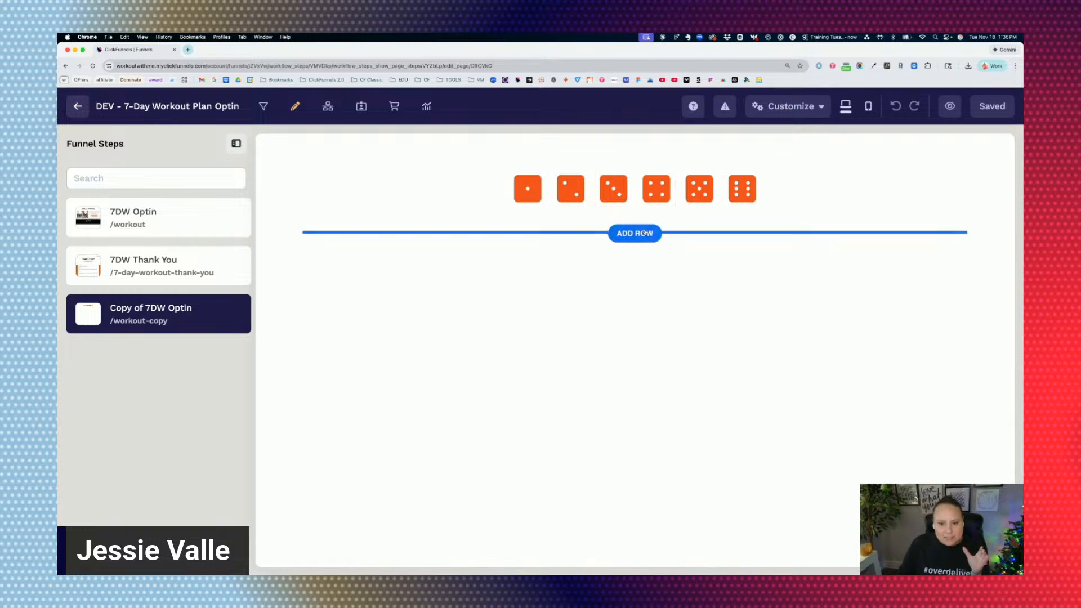
{"action": "left_click", "coordinate": [647, 232]}
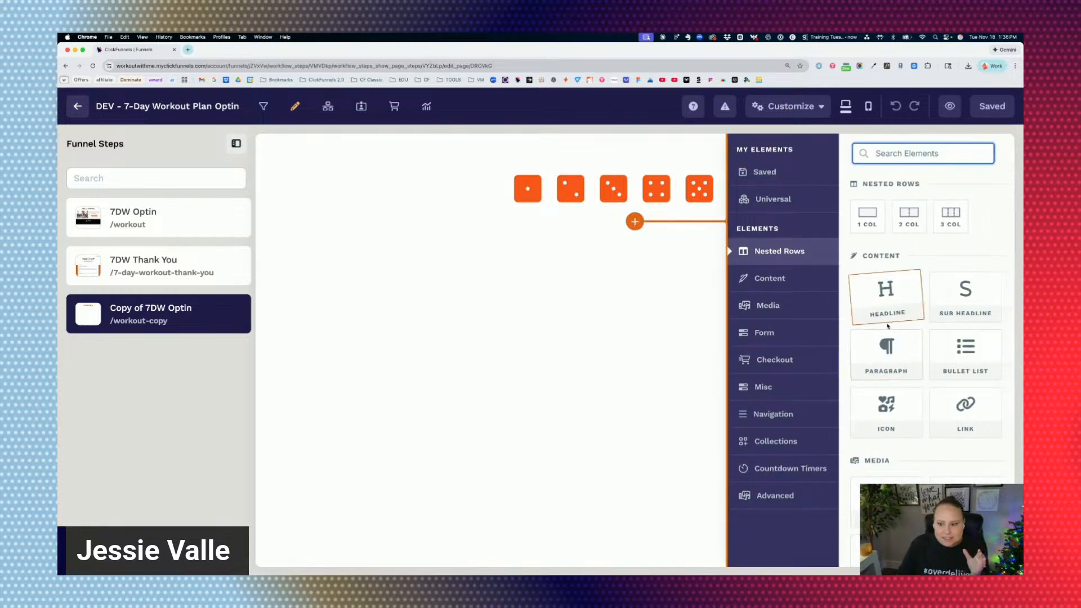
{"action": "type", "text": "flex"}
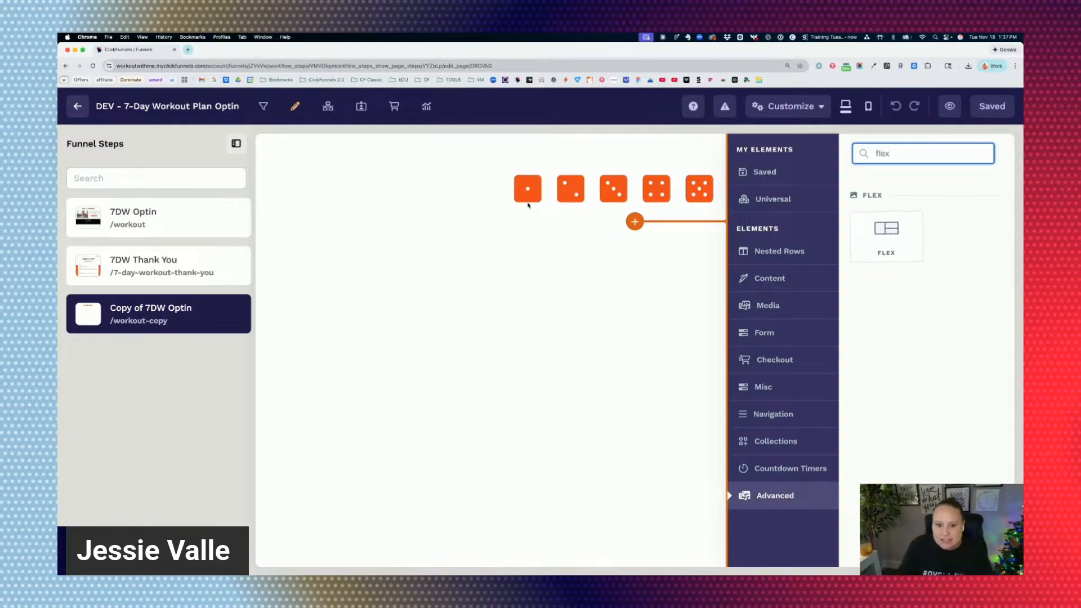
{"action": "left_click", "coordinate": [524, 229]}
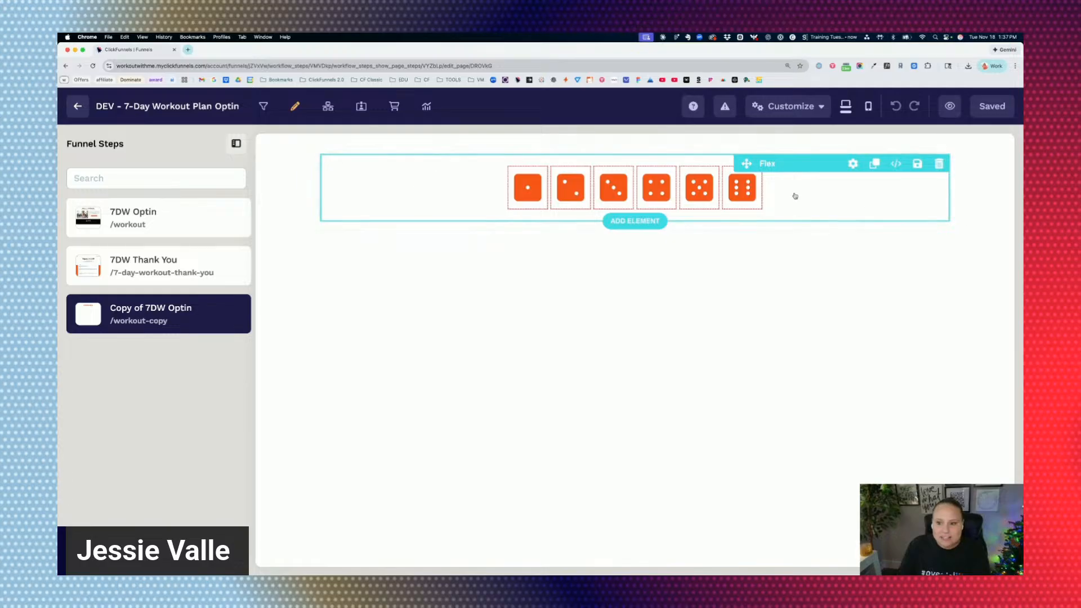
Open the size and spacing settings of the Flex container holding the dice icons, and collapse the Funnel Steps list.
{"action": "left_click", "coordinate": [852, 163]}
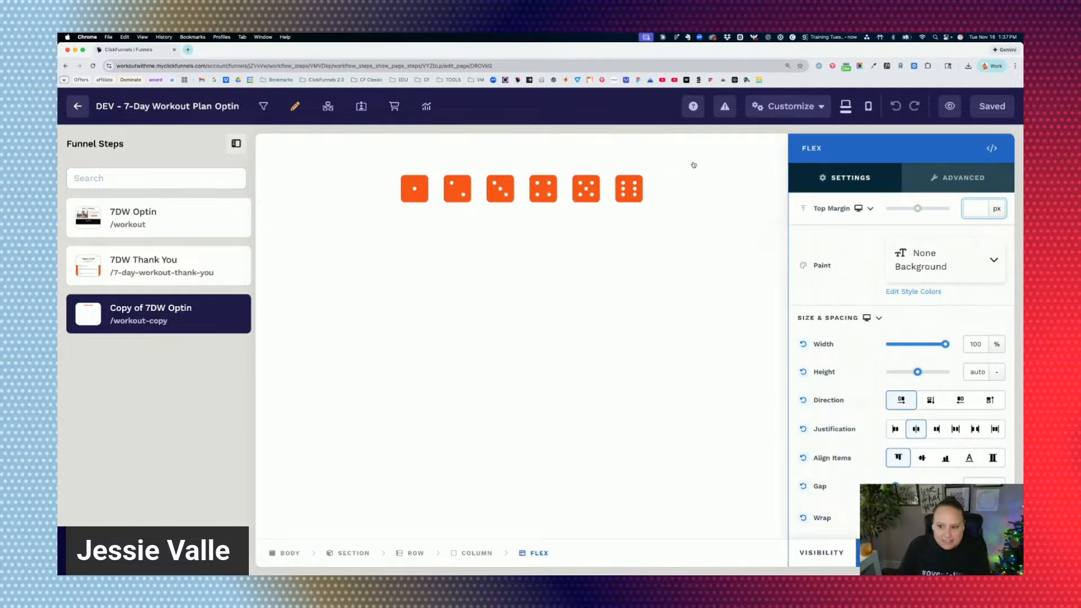
{"action": "scroll", "coordinate": [894, 304], "scroll_direction": "down", "scroll_amount": 5}
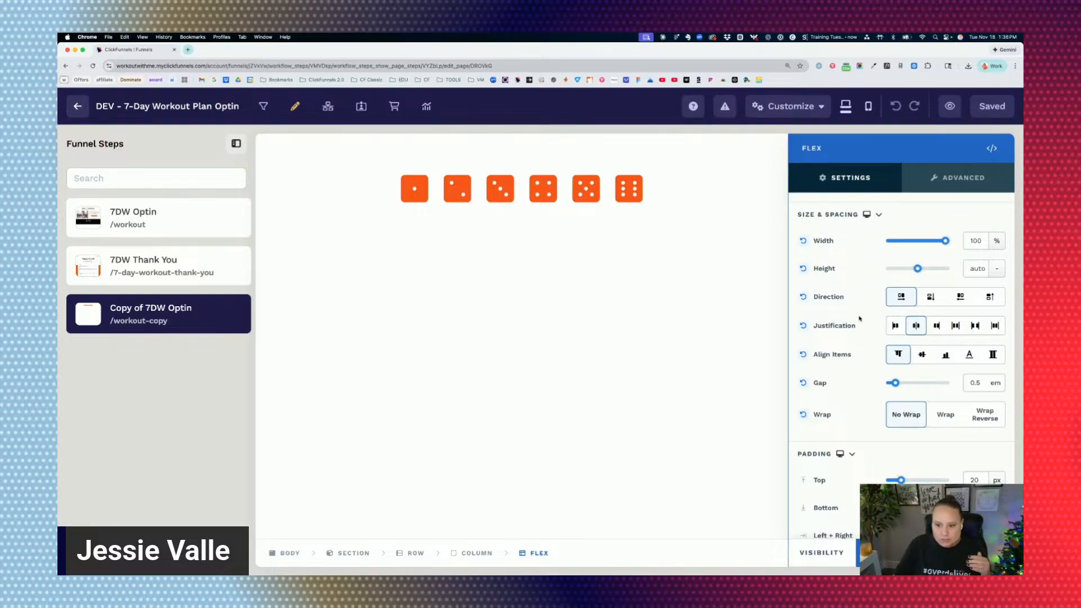
{"action": "key", "text": "super+equal"}
{"action": "key", "text": "super+equal"}
{"action": "key", "text": "super+equal"}
{"action": "key", "text": "super+equal"}
{"action": "key", "text": "super+equal"}
{"action": "key", "text": "super+equal"}
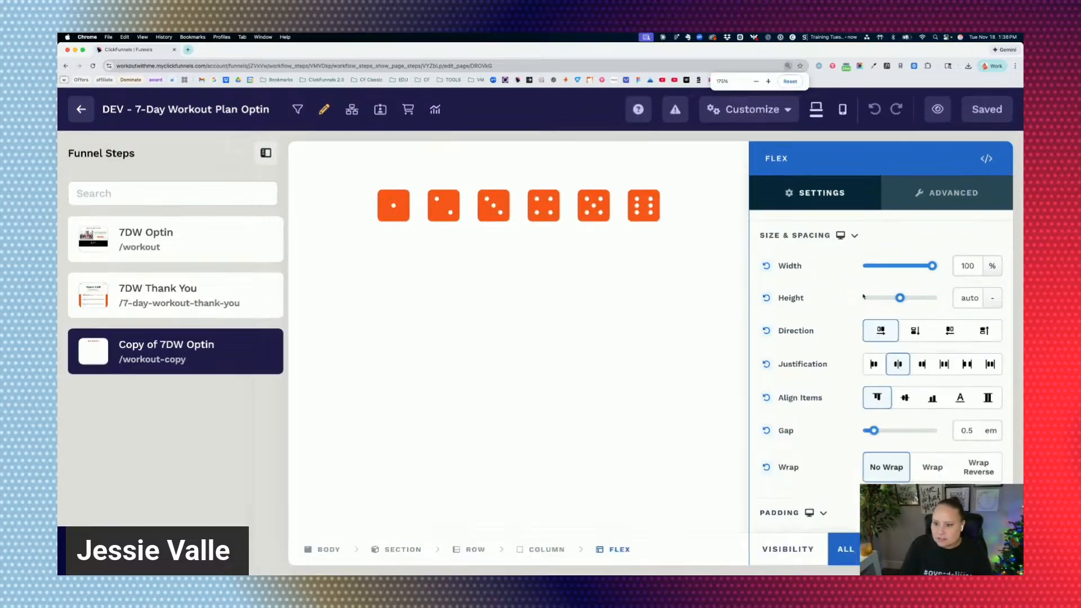
{"action": "key", "text": "super+minus"}
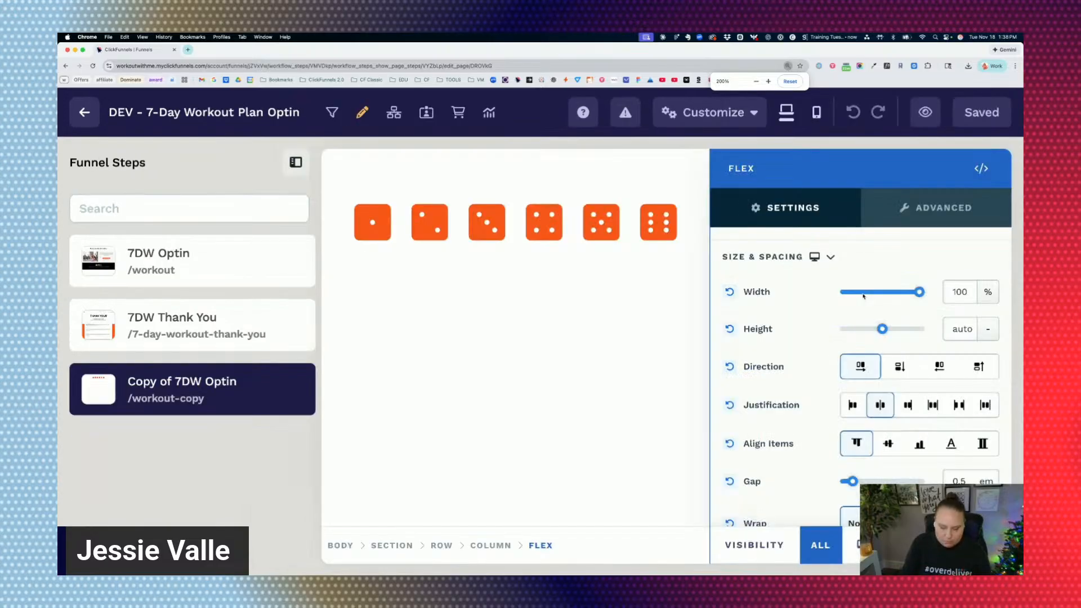
{"action": "left_click", "coordinate": [286, 163]}
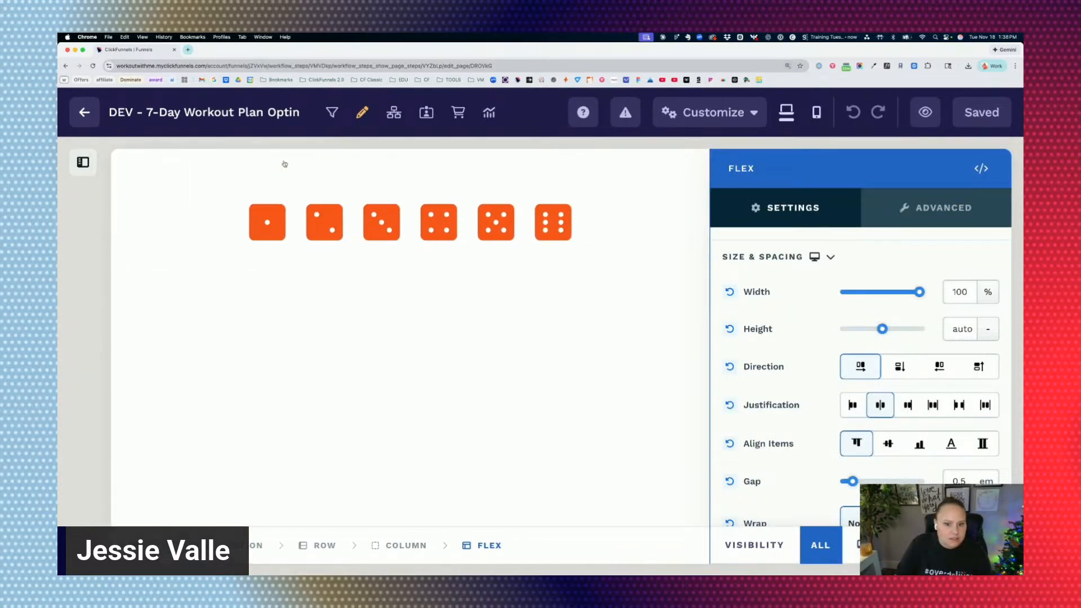
{"action": "scroll", "coordinate": [859, 344], "scroll_direction": "down", "scroll_amount": 3}
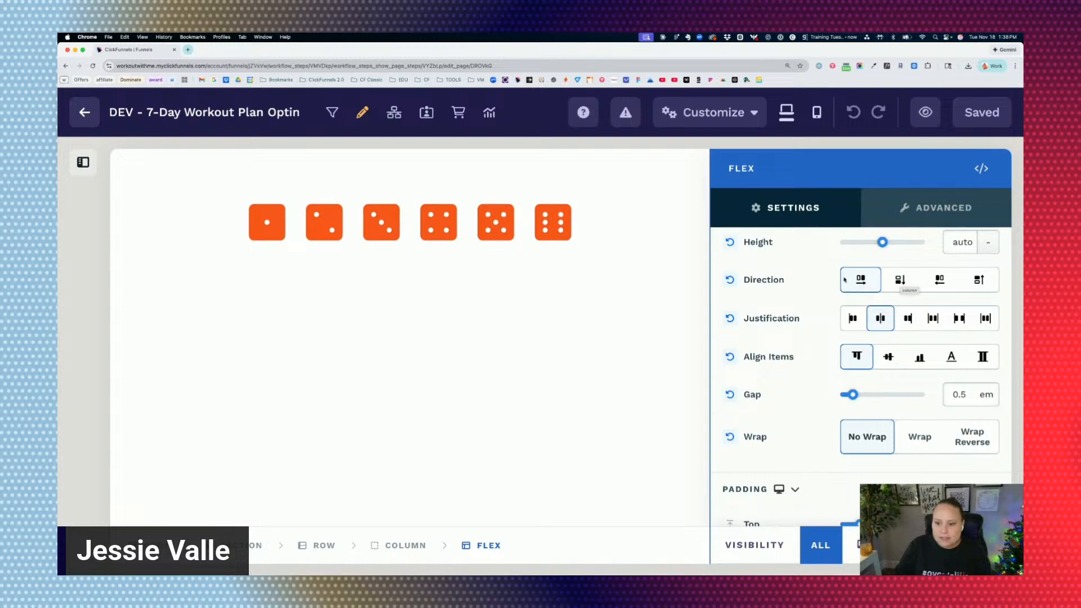
Set the Flex container's direction to column and reopen its settings with all stacked dice in view.
{"action": "left_click", "coordinate": [904, 284]}
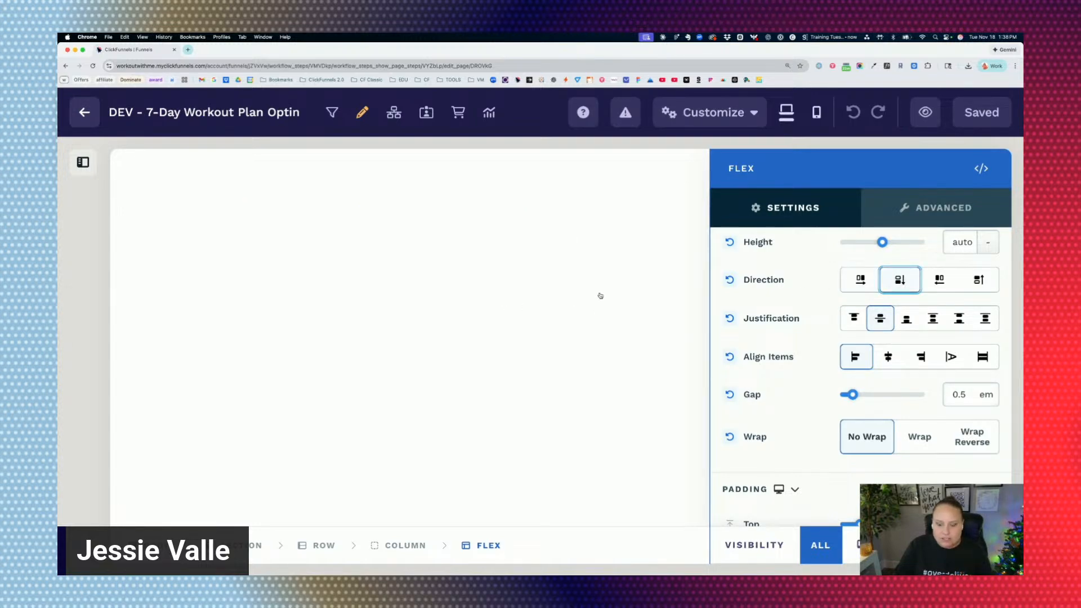
{"action": "left_click", "coordinate": [575, 310]}
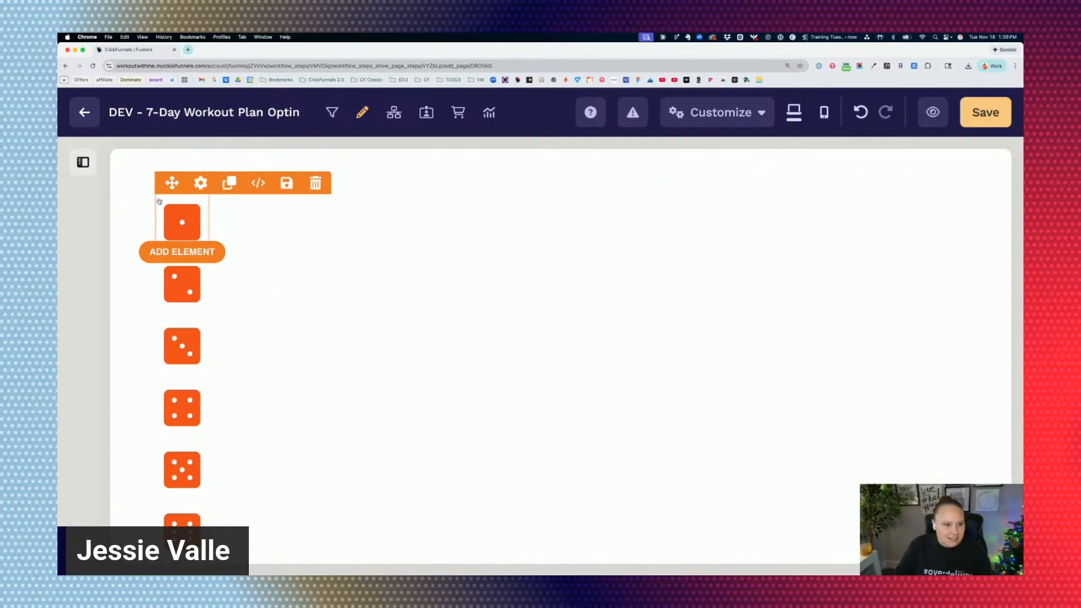
{"action": "left_click", "coordinate": [475, 241]}
{"action": "scroll", "coordinate": [818, 349], "scroll_direction": "down", "scroll_amount": 5}
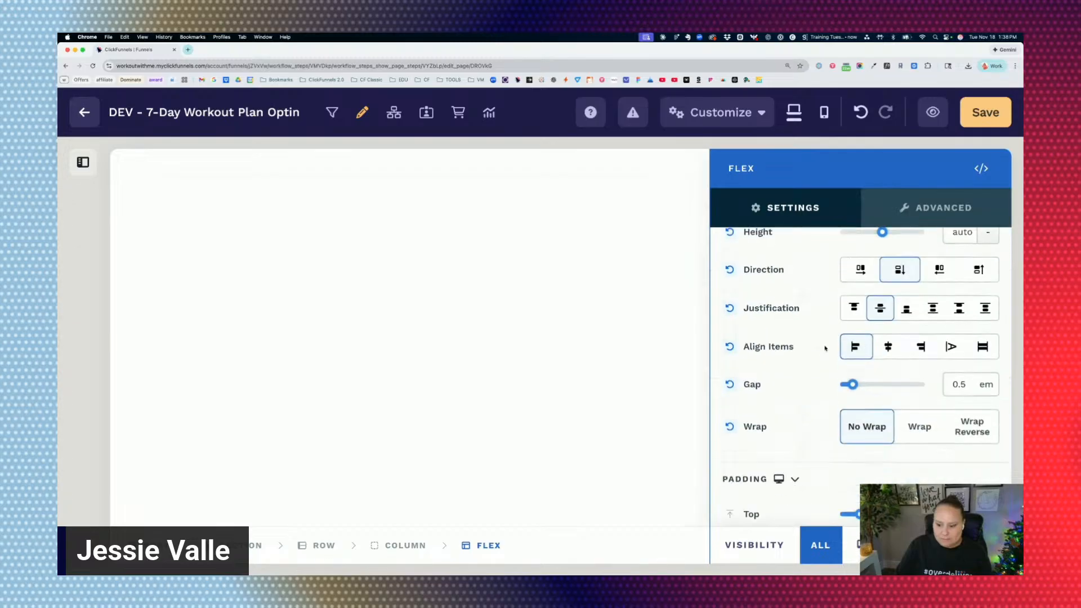
{"action": "scroll", "coordinate": [889, 322], "scroll_direction": "up", "scroll_amount": 2}
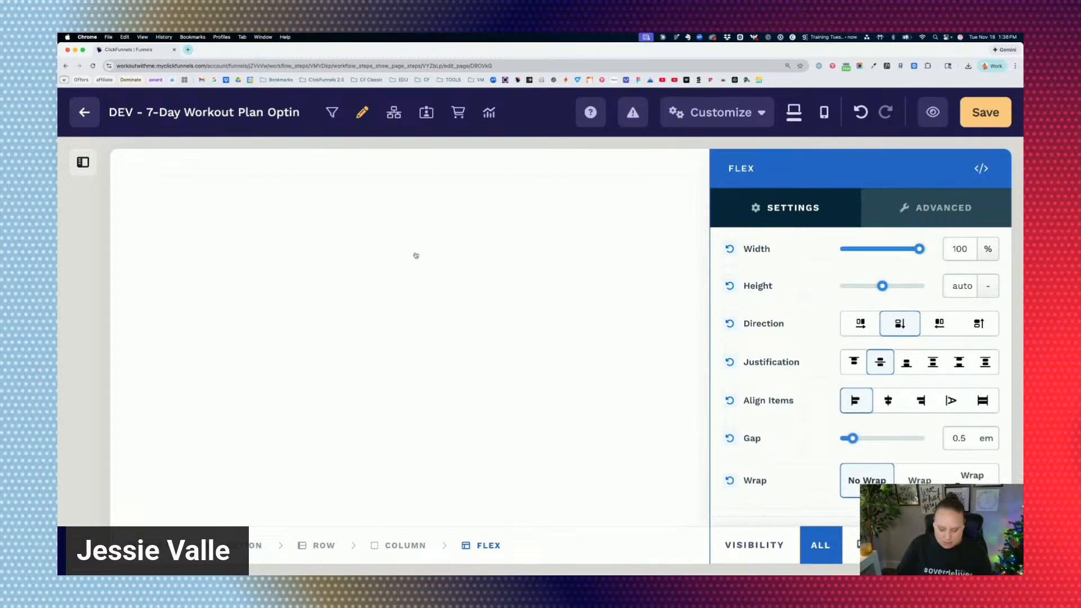
{"action": "key", "text": "super+minus"}
{"action": "key", "text": "super+minus"}
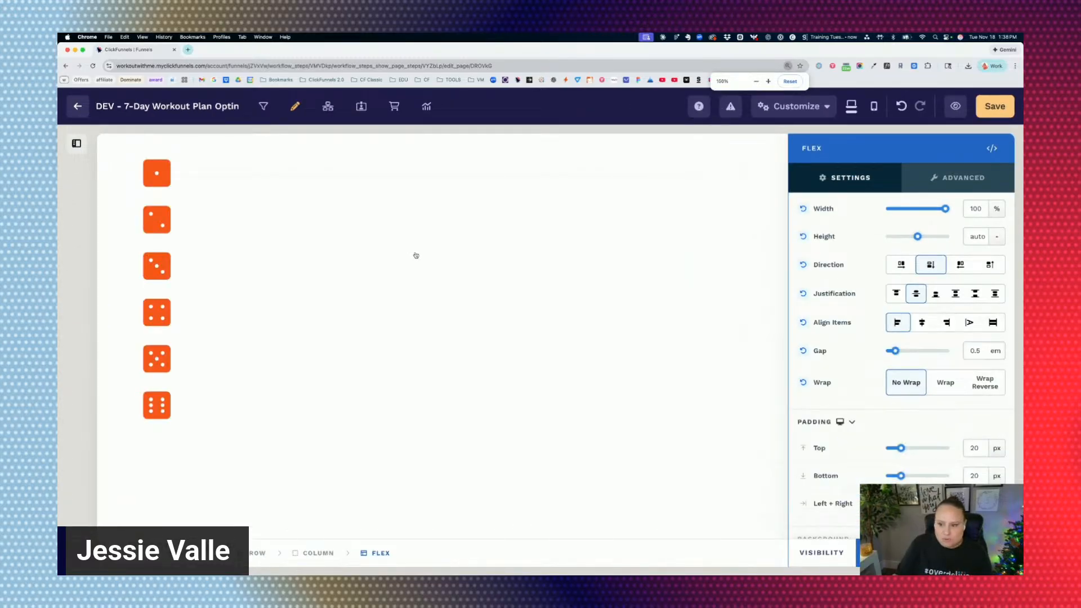
Try the row, column and row-reverse directions on the Flex container, comparing row with row-reverse repeatedly.
{"action": "left_click", "coordinate": [900, 269]}
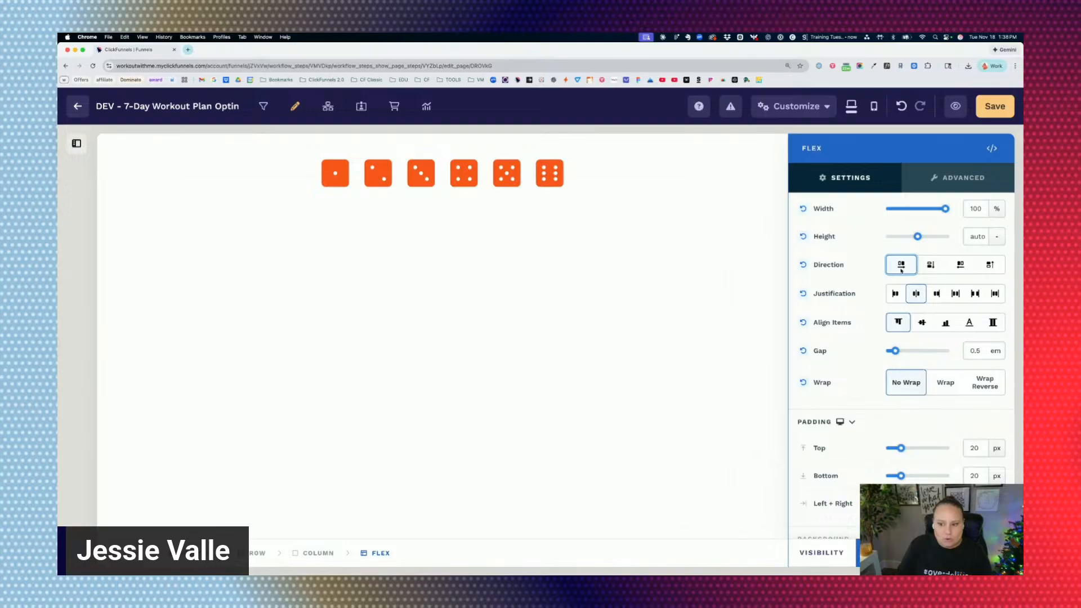
{"action": "left_click", "coordinate": [929, 265]}
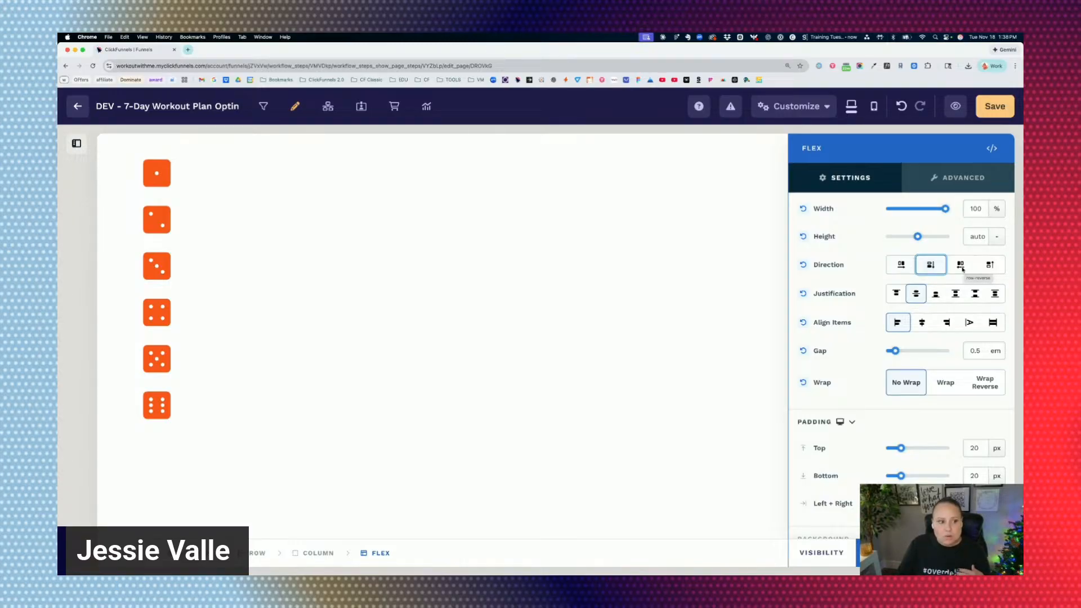
{"action": "left_click", "coordinate": [900, 265]}
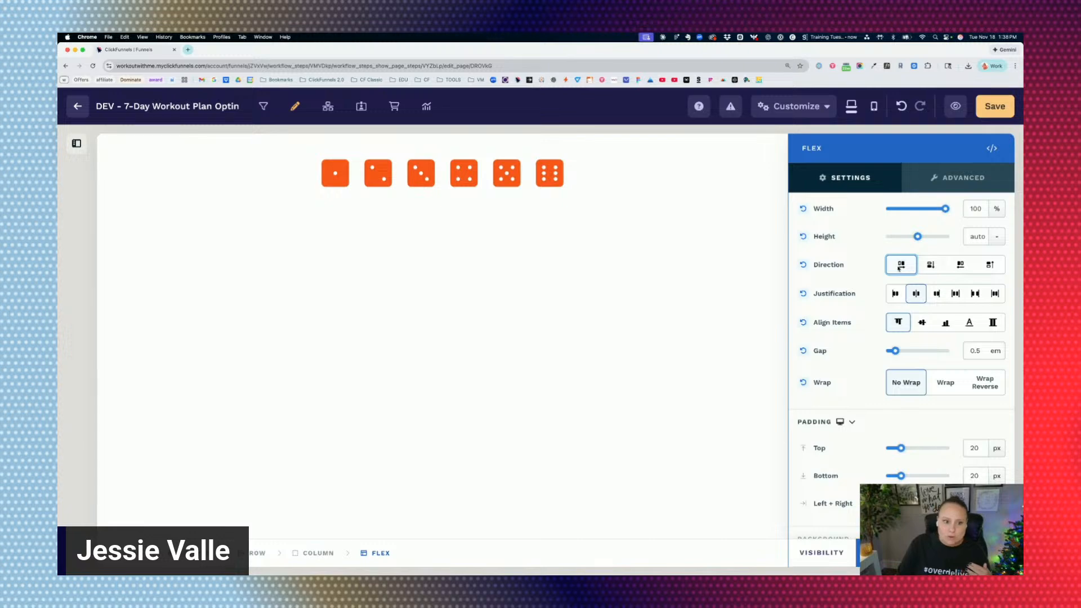
{"action": "left_click", "coordinate": [959, 268]}
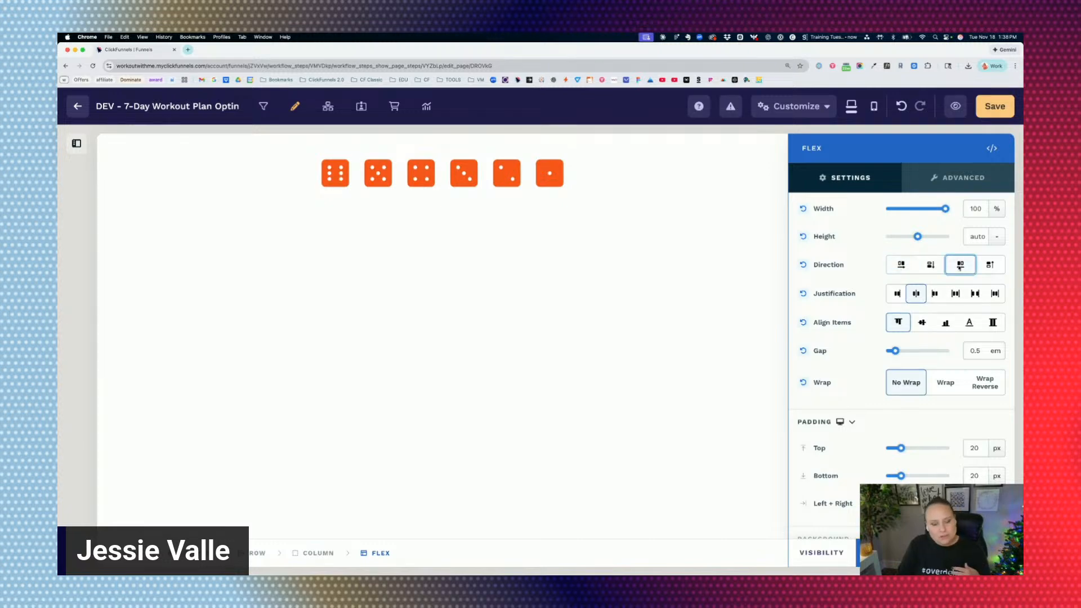
{"action": "left_click", "coordinate": [900, 266]}
{"action": "left_click", "coordinate": [959, 265]}
{"action": "left_click", "coordinate": [901, 269]}
{"action": "left_click", "coordinate": [960, 265]}
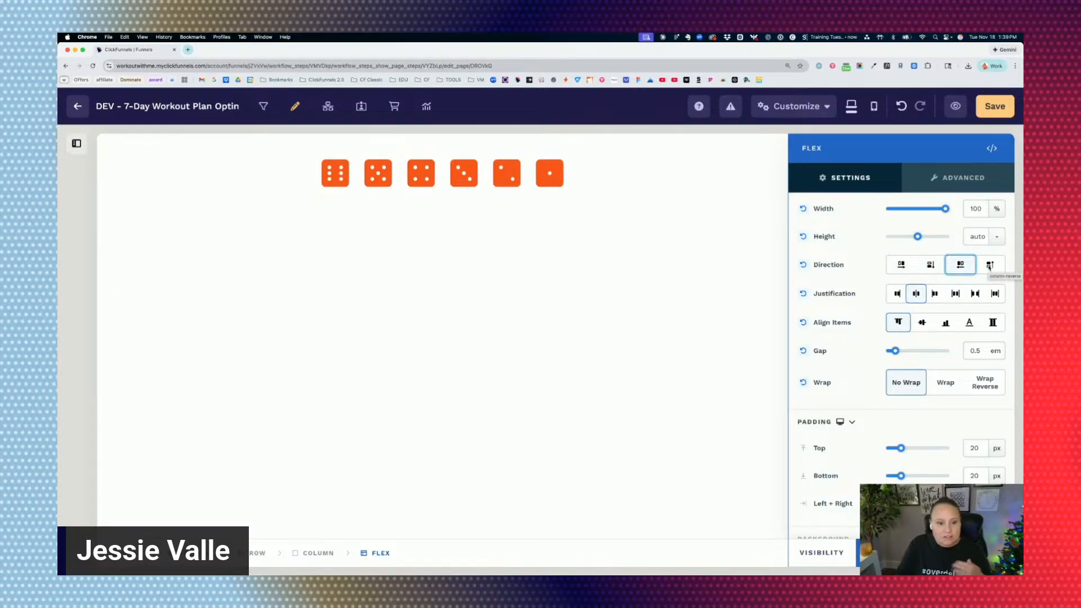
Compare the column-reverse and column directions on the Flex container, and return the direction to row.
{"action": "left_click", "coordinate": [989, 266]}
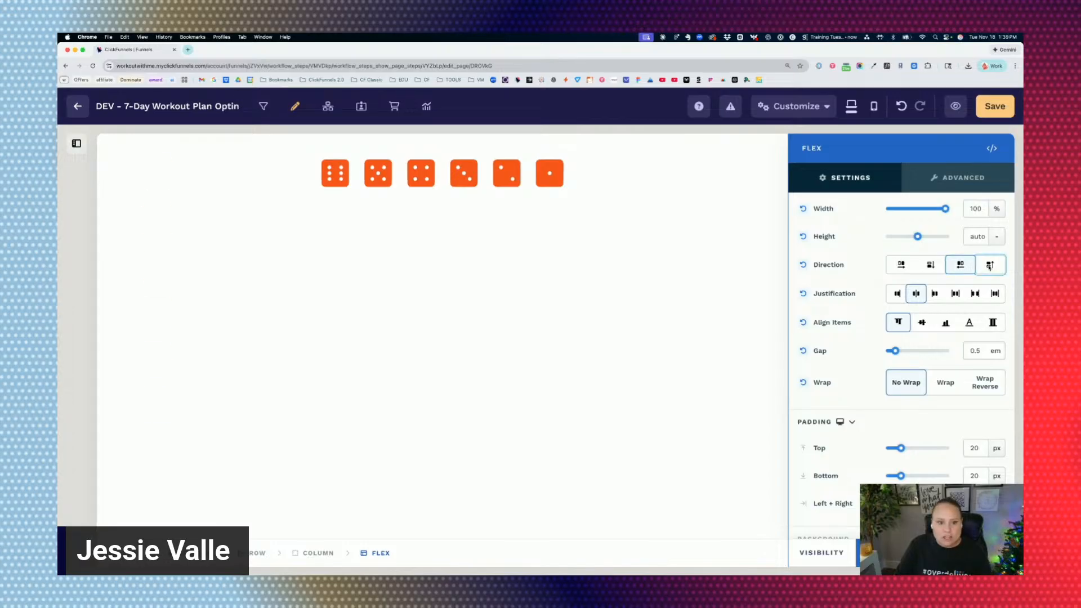
{"action": "left_click", "coordinate": [931, 269]}
{"action": "left_click", "coordinate": [989, 266]}
{"action": "left_click", "coordinate": [930, 265]}
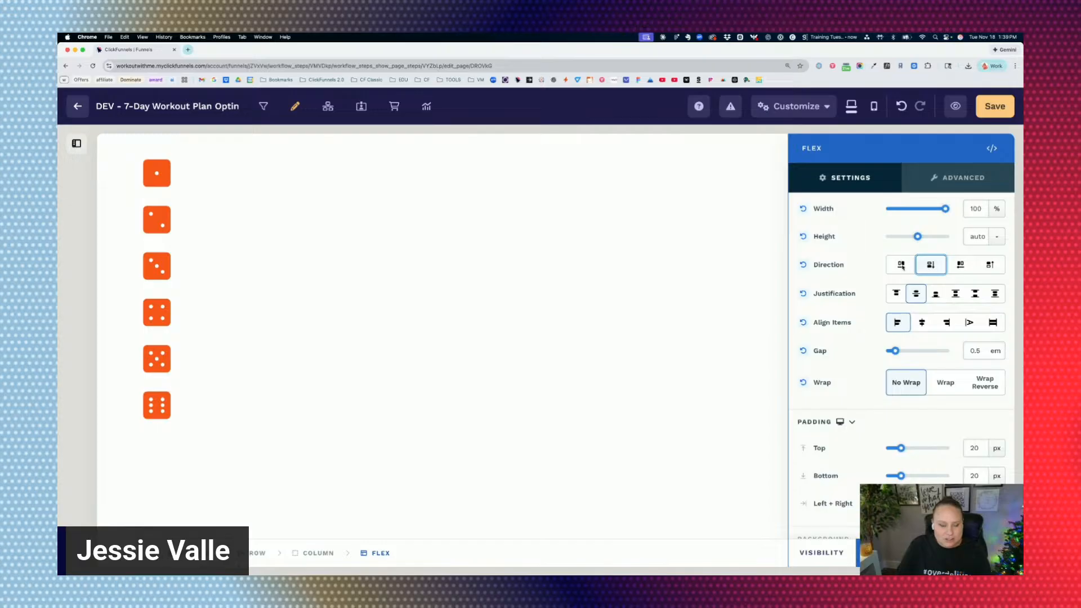
{"action": "left_click", "coordinate": [903, 266]}
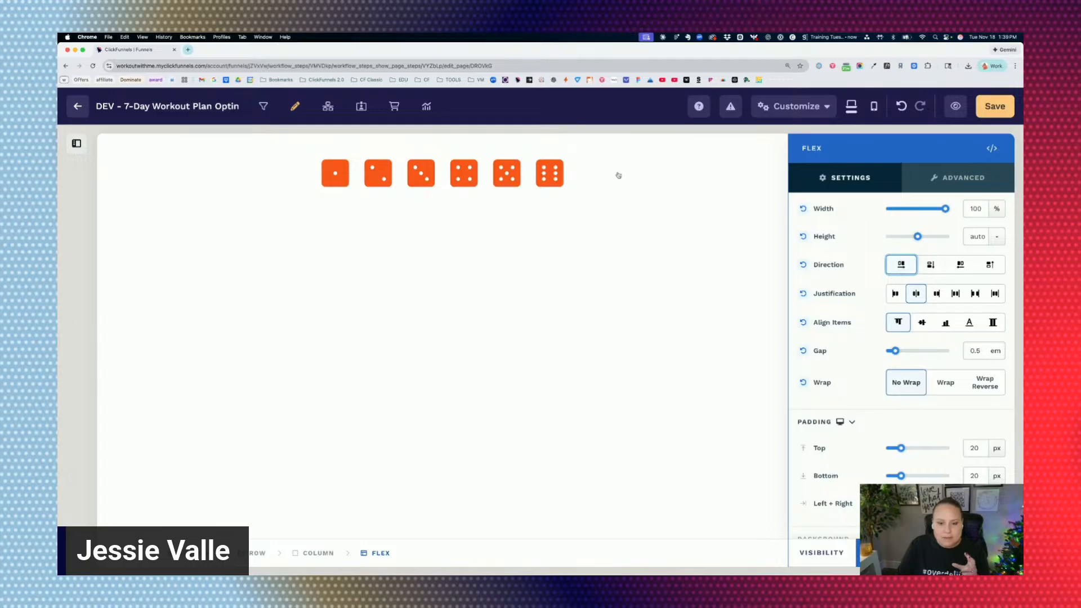
Reopen the Flex container's settings, try start and end justification, and set the justification to space-around.
{"action": "key", "text": "Escape"}
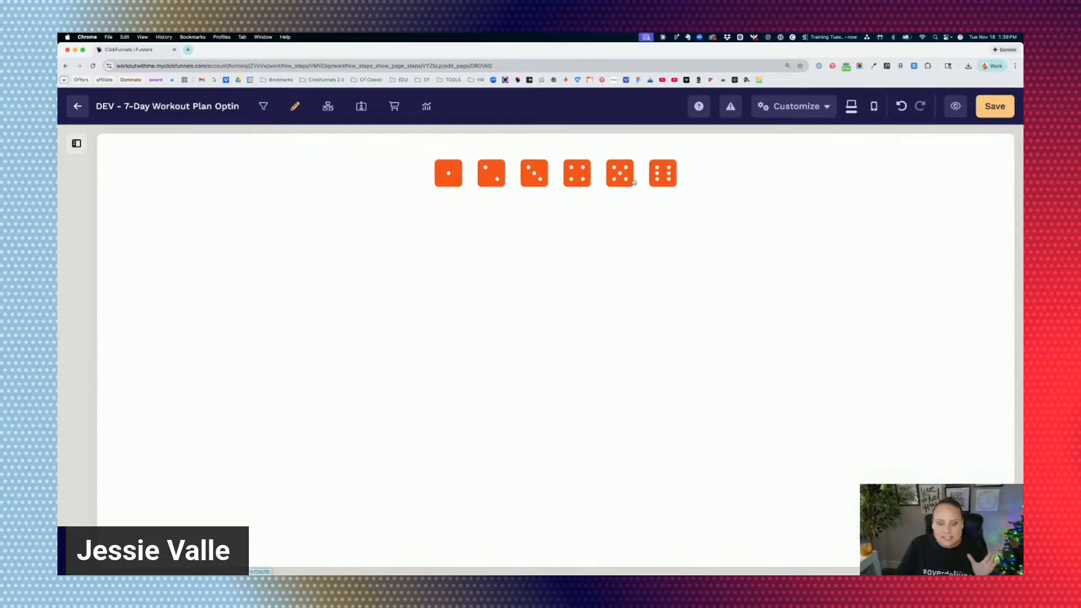
{"action": "left_click", "coordinate": [305, 173]}
{"action": "scroll", "coordinate": [878, 300], "scroll_direction": "down", "scroll_amount": 5}
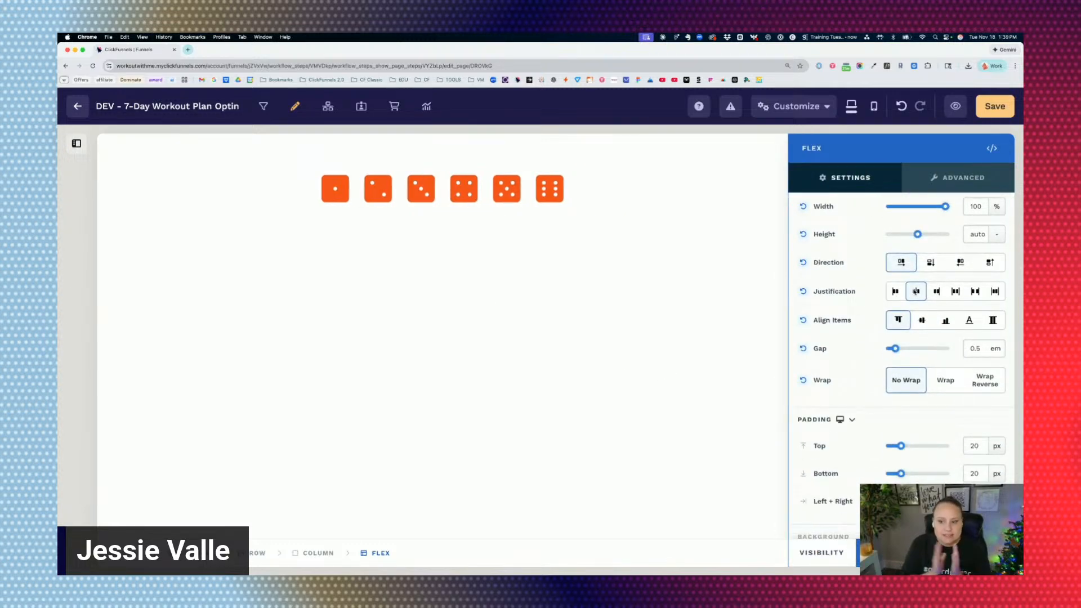
{"action": "left_click", "coordinate": [896, 293]}
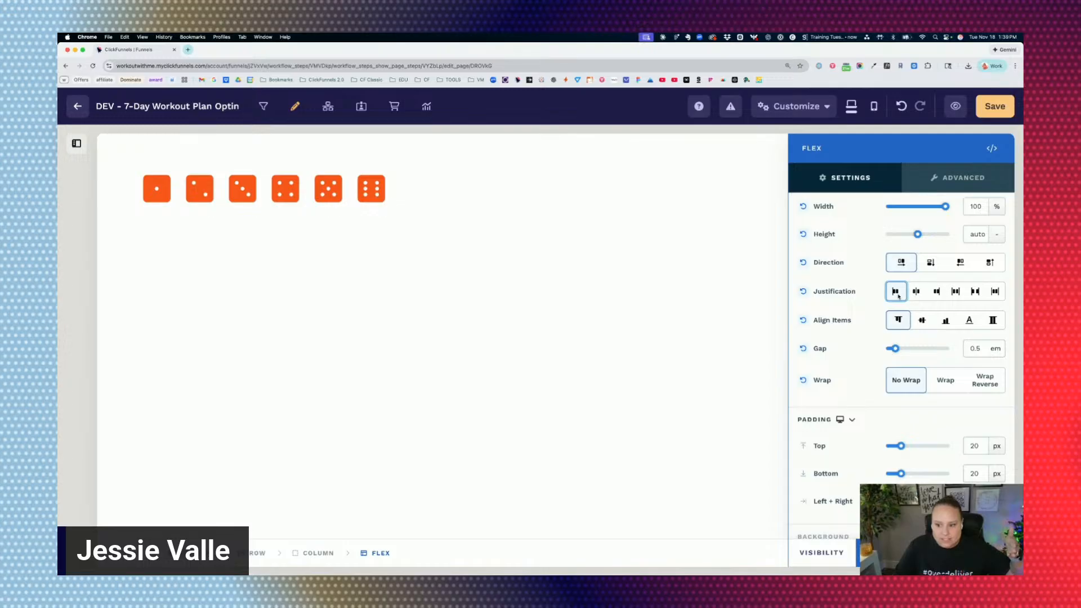
{"action": "left_click", "coordinate": [938, 293]}
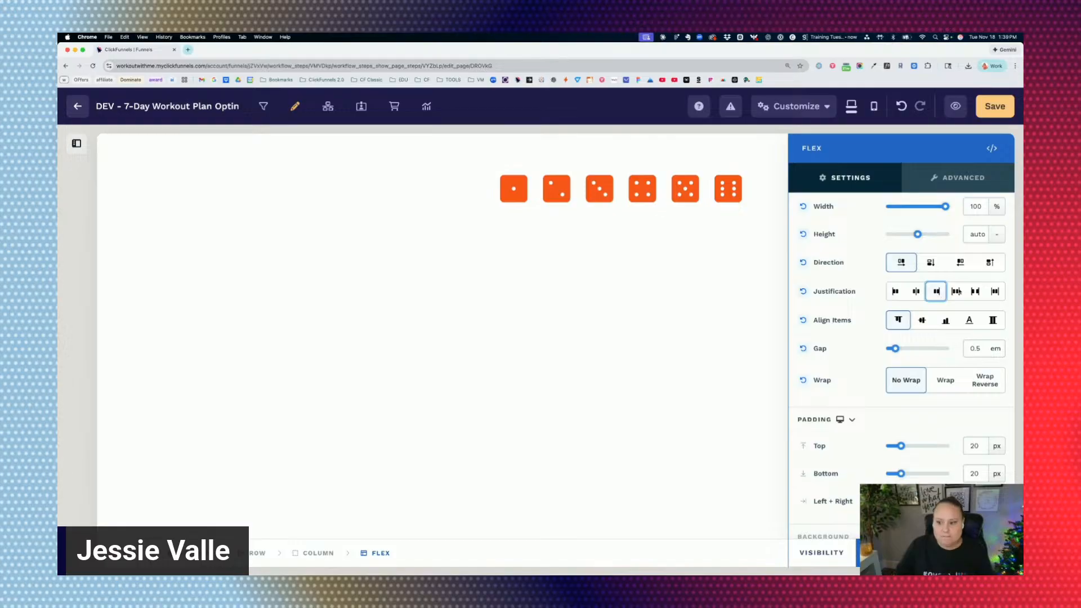
{"action": "left_click", "coordinate": [957, 291]}
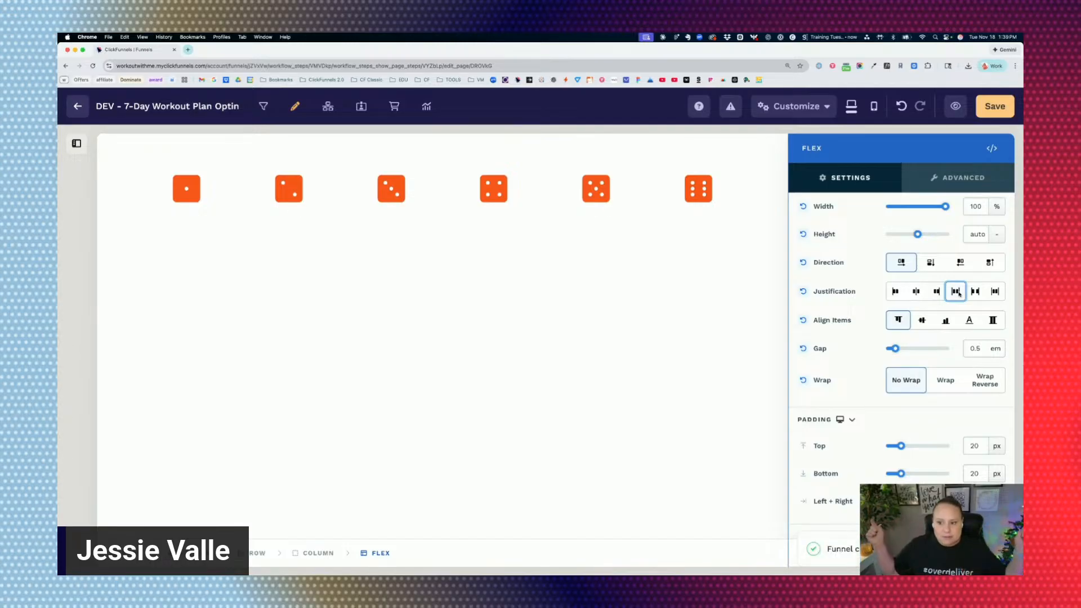
View the space-around layout at full page width, and switch the Flex container's justification to space-between.
{"action": "left_click", "coordinate": [760, 213]}
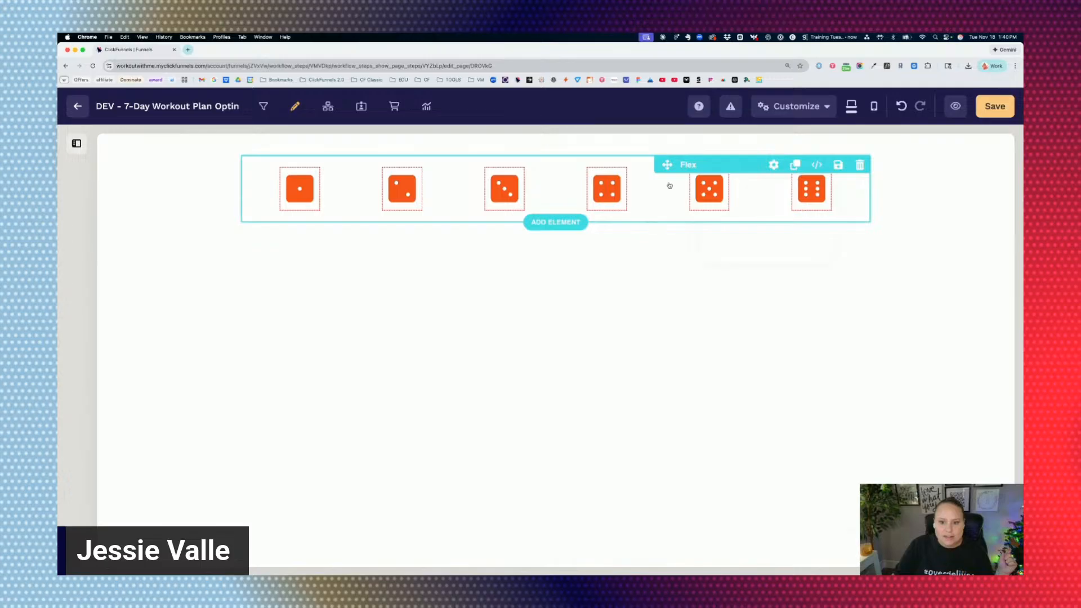
{"action": "left_click", "coordinate": [661, 210]}
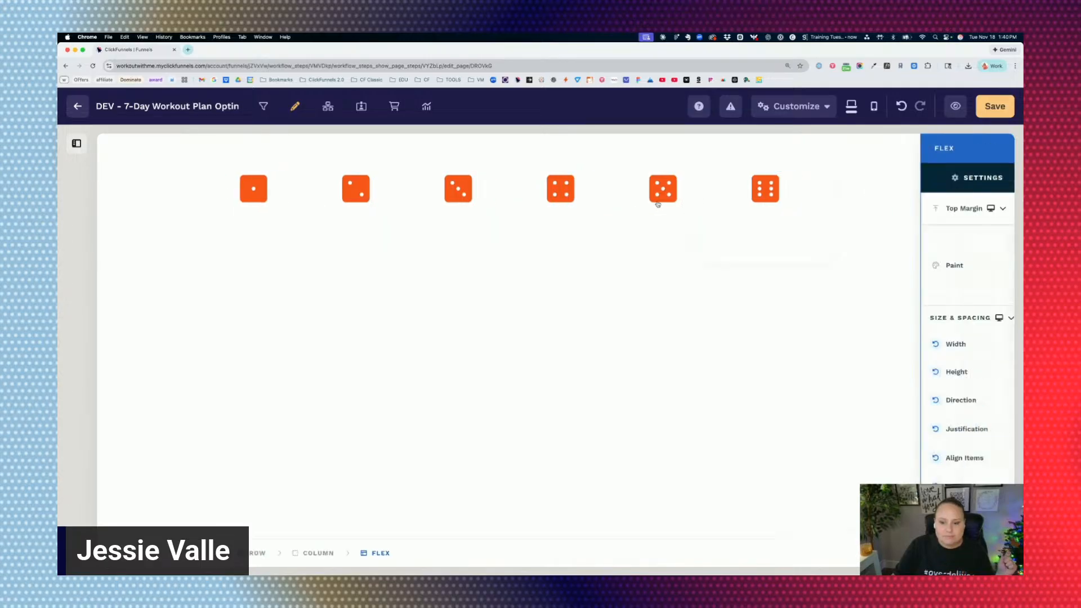
{"action": "scroll", "coordinate": [975, 393], "scroll_direction": "down", "scroll_amount": 2}
{"action": "left_click", "coordinate": [975, 392]}
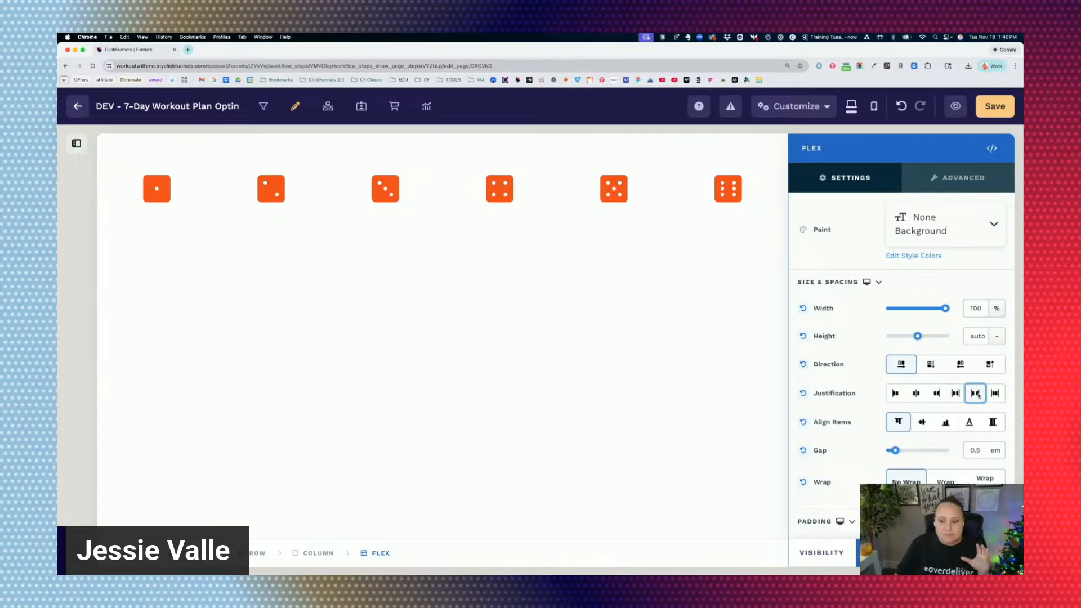
Compare space-around and space-between justification on the Flex container, and switch it to space-evenly.
{"action": "left_click", "coordinate": [562, 166]}
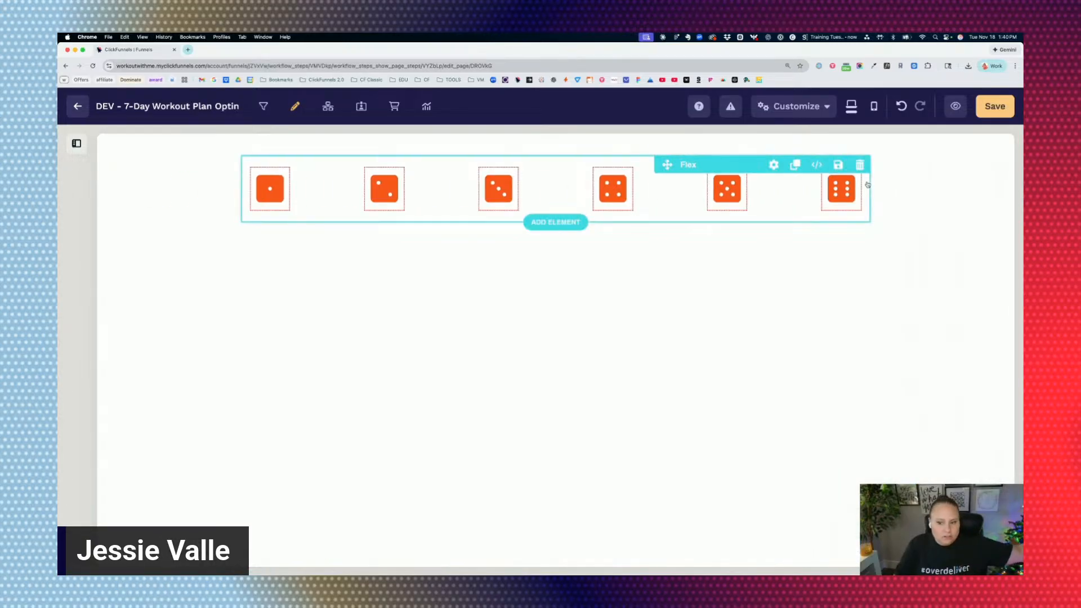
{"action": "left_click", "coordinate": [666, 191]}
{"action": "scroll", "coordinate": [955, 379], "scroll_direction": "down", "scroll_amount": 2}
{"action": "left_click", "coordinate": [956, 375]}
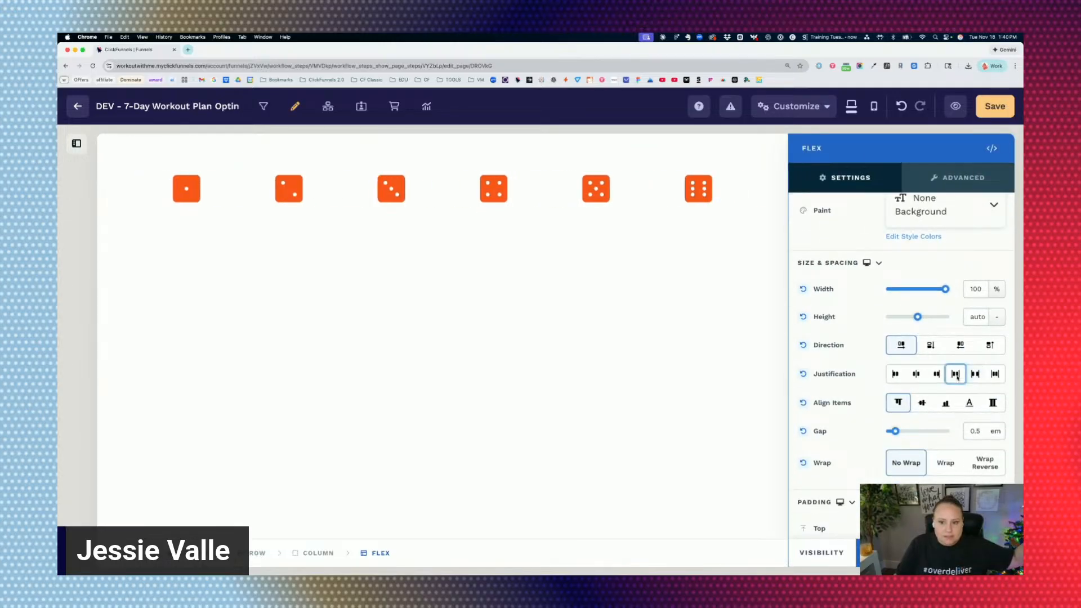
{"action": "left_click", "coordinate": [975, 374]}
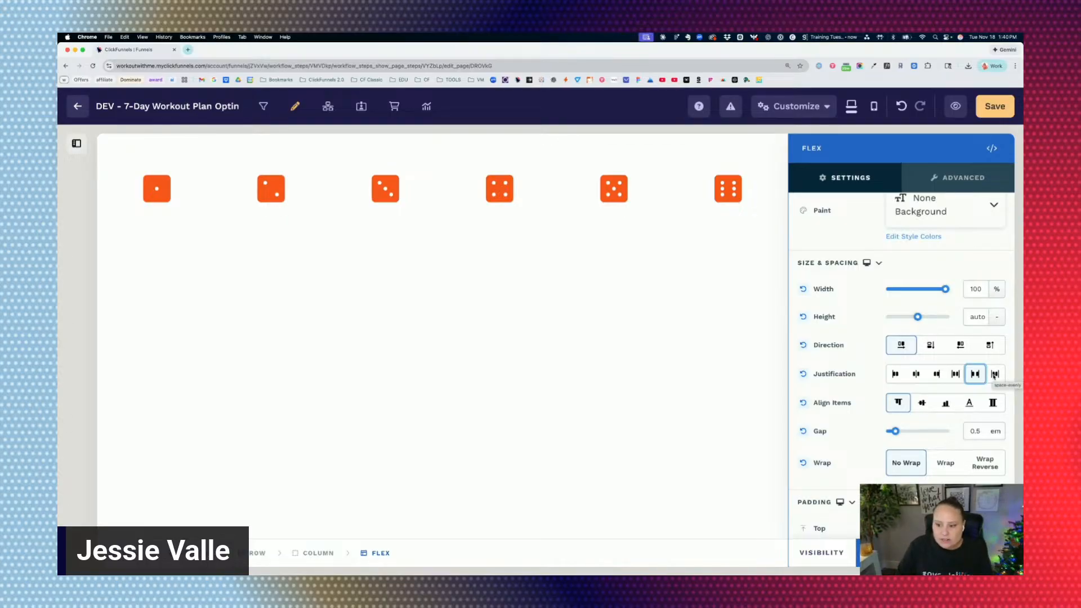
{"action": "left_click", "coordinate": [994, 375]}
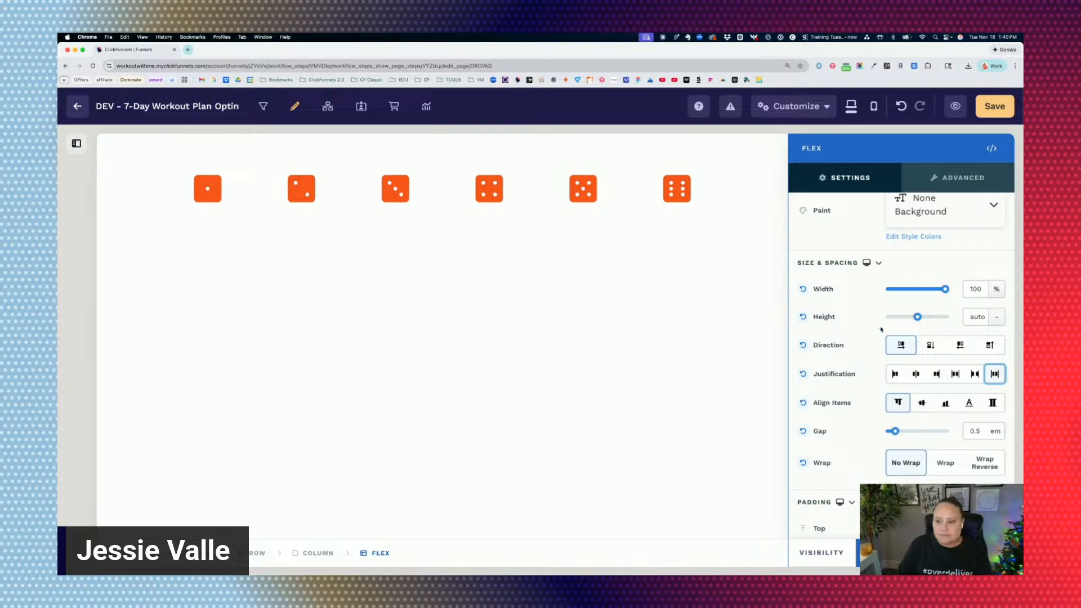
View the evenly spaced dice at full page width, and set the Flex container's justification to center.
{"action": "left_click", "coordinate": [246, 223]}
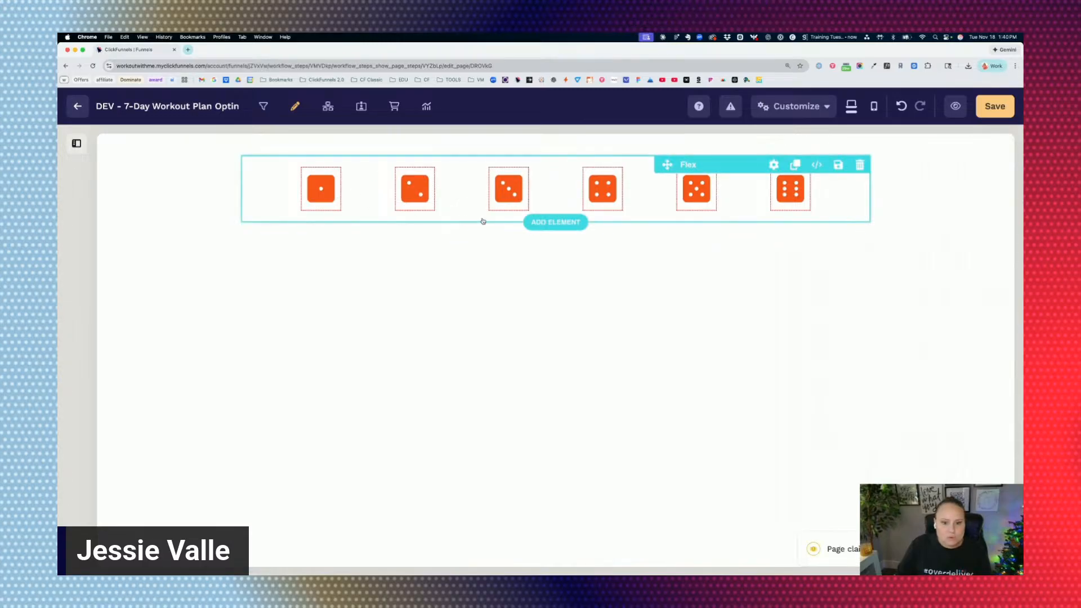
{"action": "left_click", "coordinate": [468, 200]}
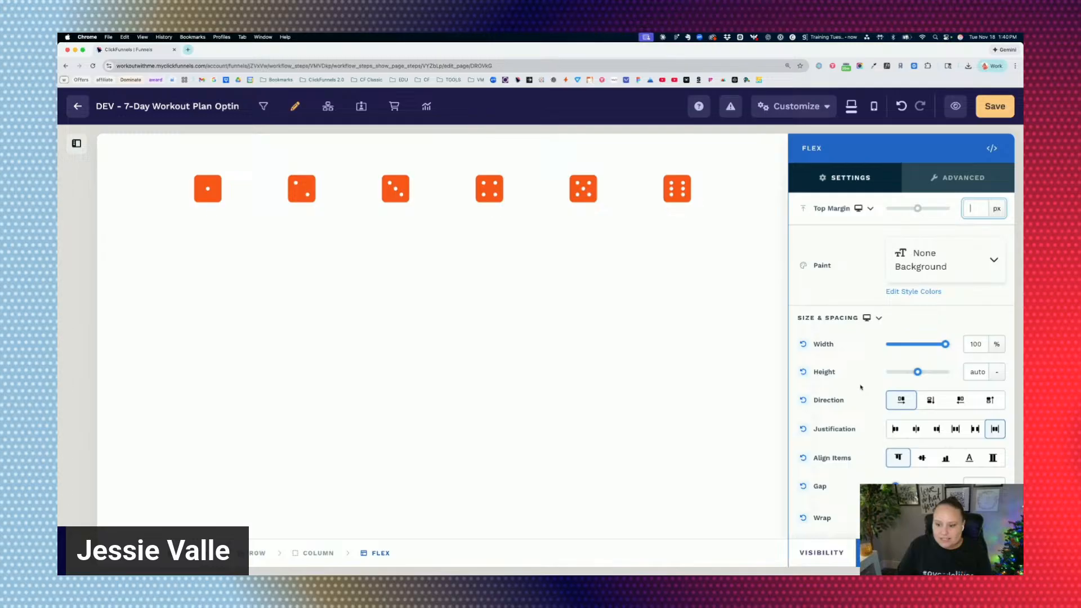
{"action": "left_click", "coordinate": [916, 429]}
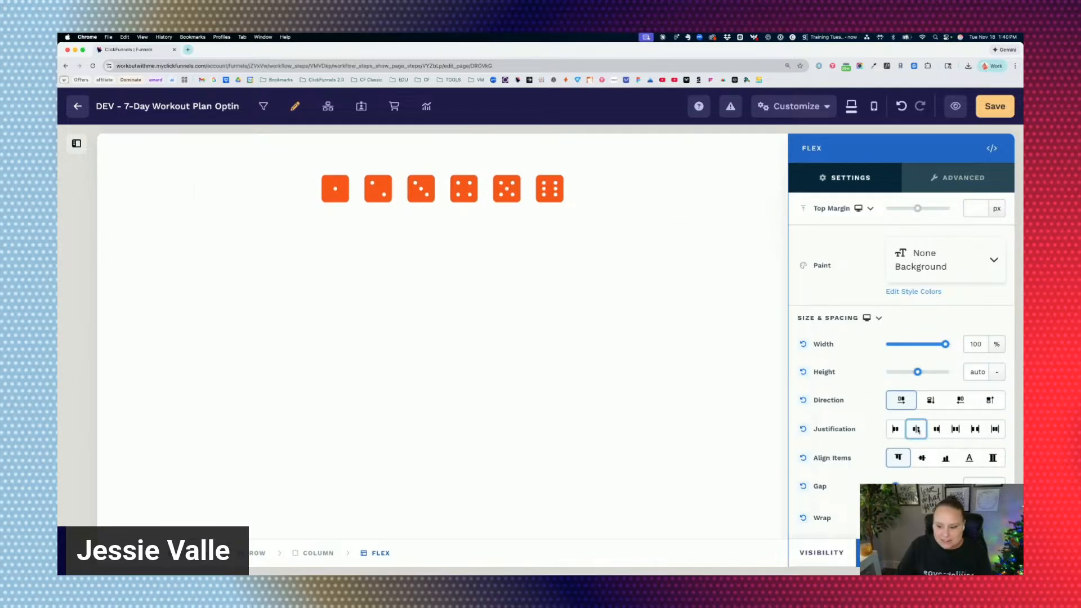
{"action": "scroll", "coordinate": [847, 404], "scroll_direction": "down", "scroll_amount": 2}
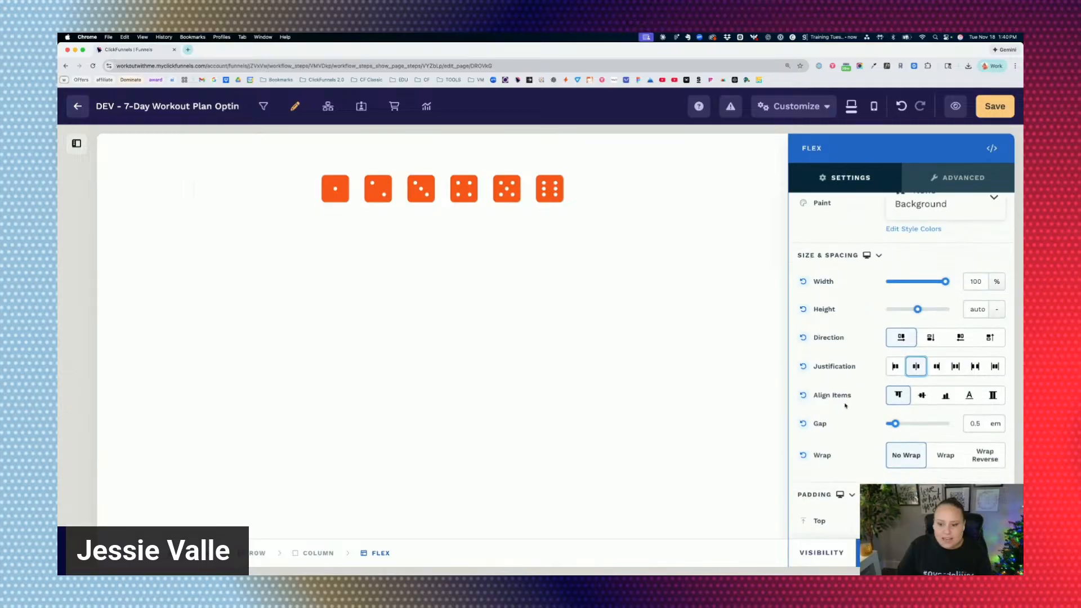
Reopen the Flex container's settings and set its height to 618 px.
{"action": "left_click", "coordinate": [616, 210]}
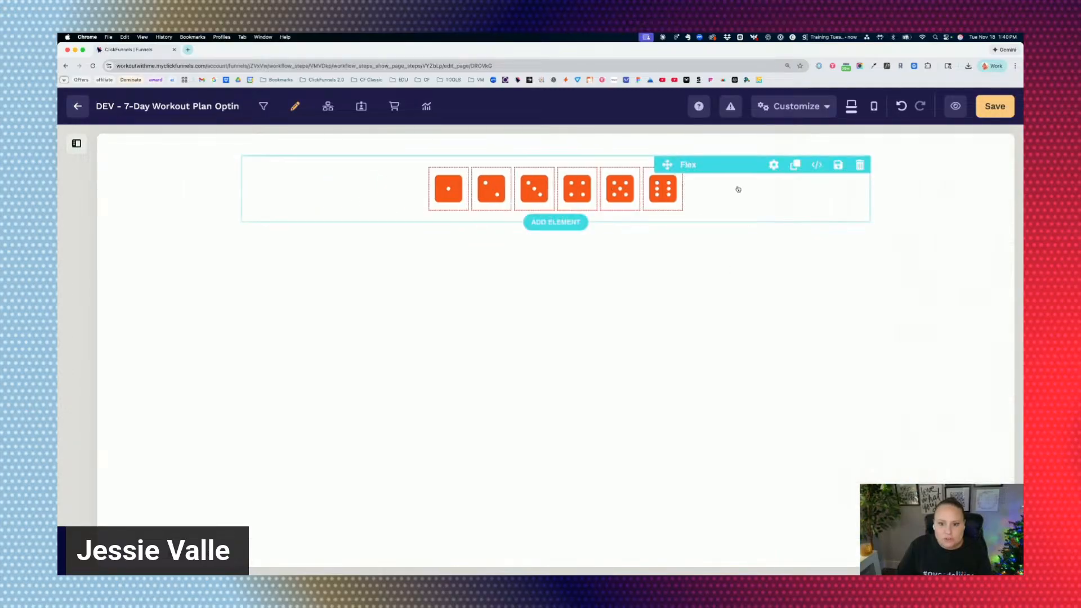
{"action": "left_click", "coordinate": [741, 196]}
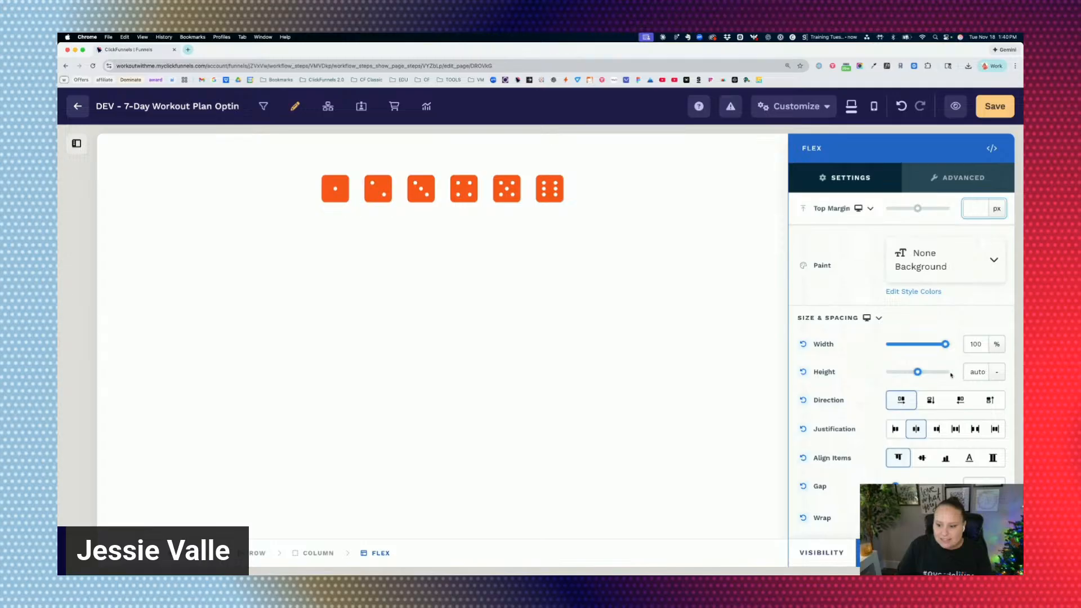
{"action": "left_click", "coordinate": [994, 372]}
{"action": "left_click", "coordinate": [998, 351]}
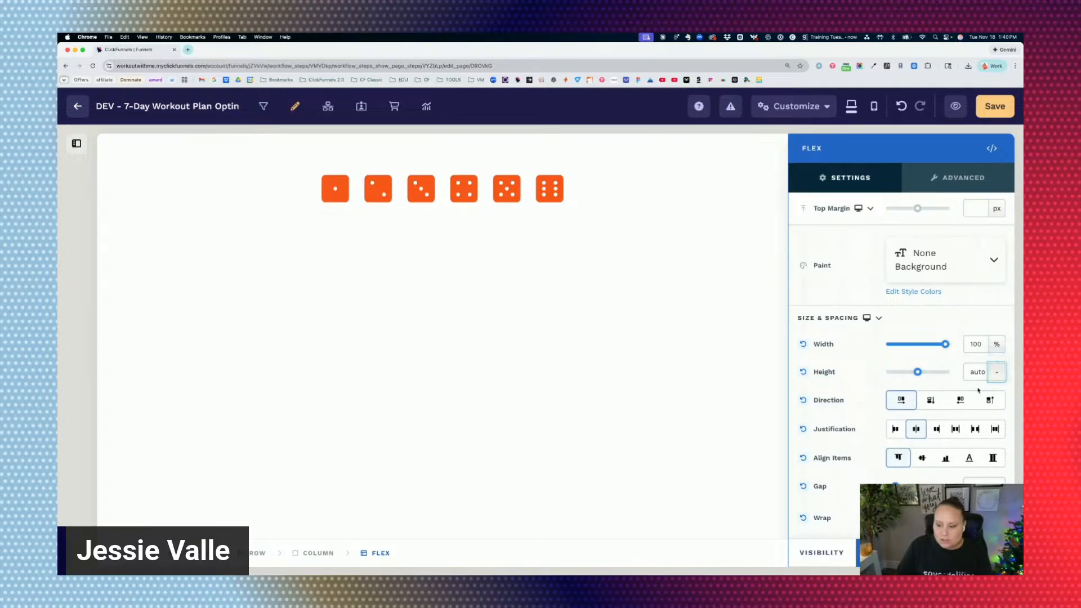
{"action": "left_click_drag", "start_coordinate": [894, 372], "coordinate": [903, 373]}
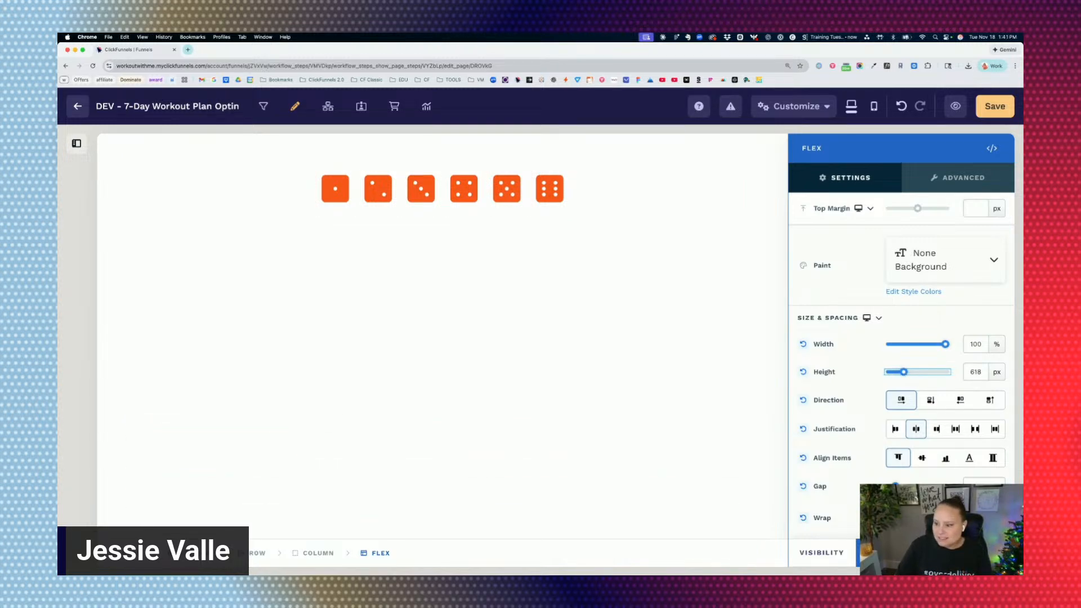
Try flex-start and center item alignment on the Flex container, viewing the centered dice at full page width.
{"action": "left_click", "coordinate": [902, 459]}
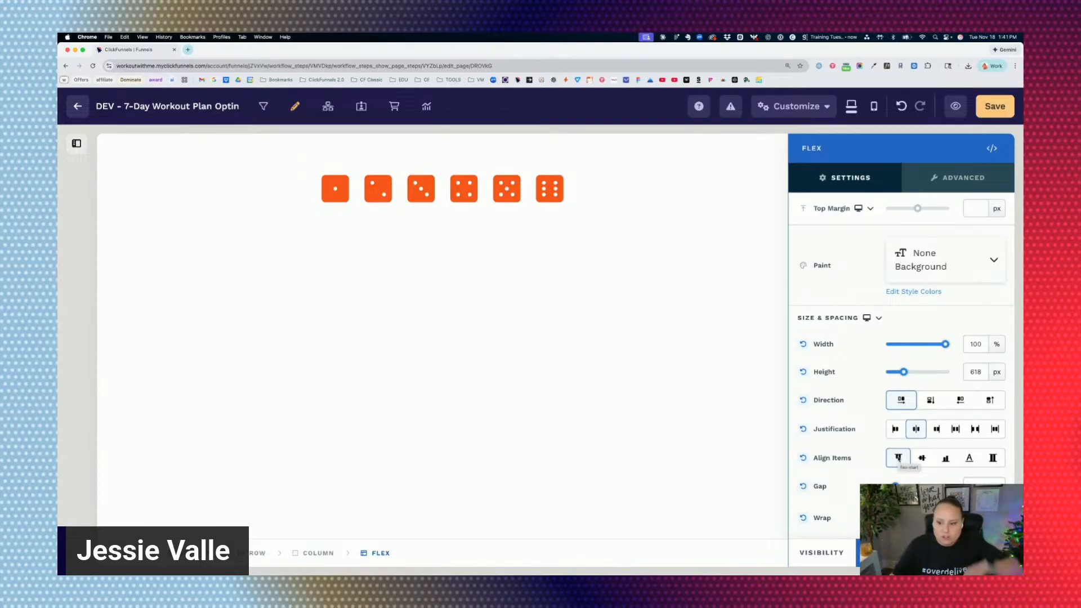
{"action": "left_click", "coordinate": [897, 458]}
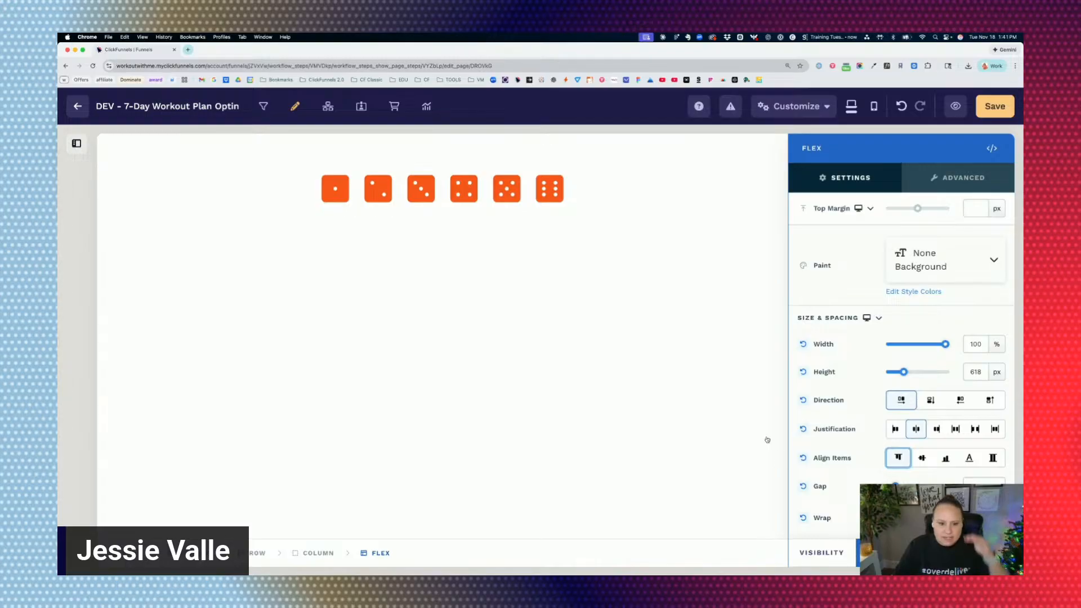
{"action": "left_click", "coordinate": [922, 457]}
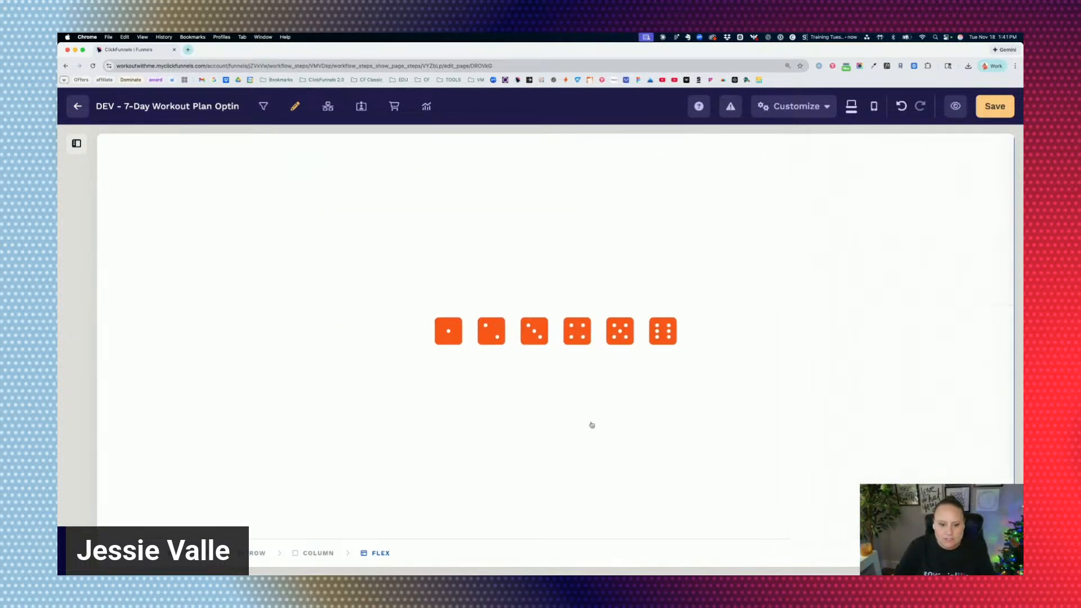
{"action": "left_click", "coordinate": [548, 410]}
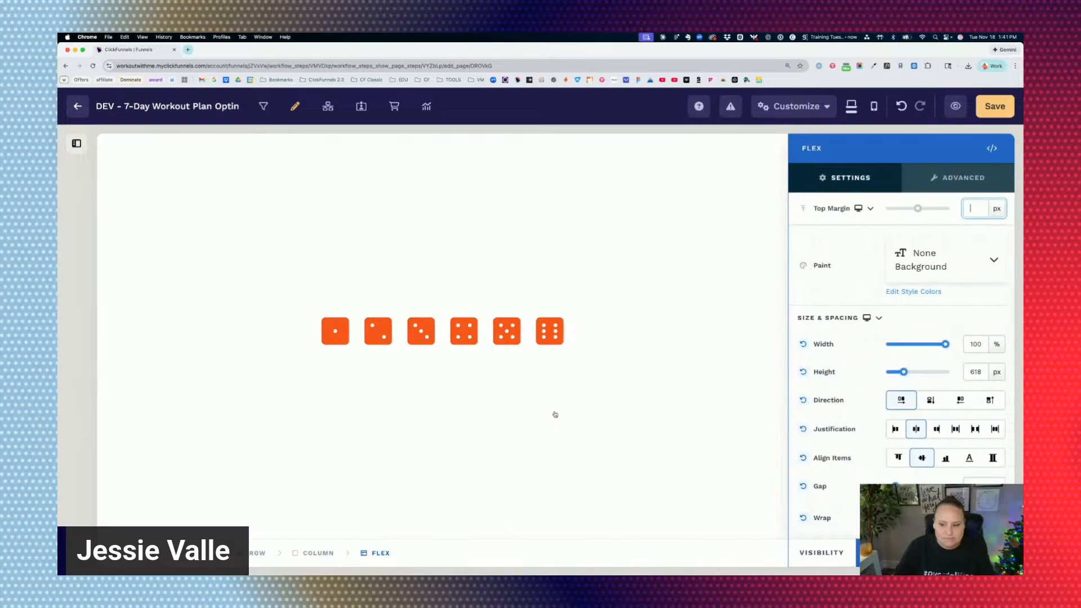
Try flex-end, stretch and baseline item alignment on the Flex container, and return it to flex-end.
{"action": "left_click", "coordinate": [946, 458]}
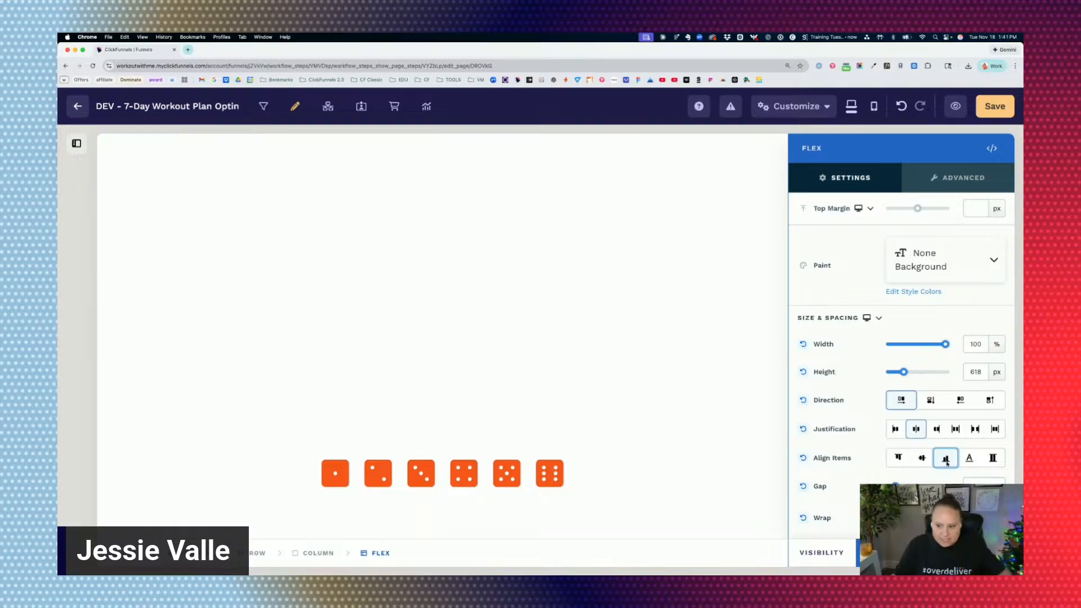
{"action": "left_click", "coordinate": [994, 459]}
{"action": "left_click", "coordinate": [969, 459]}
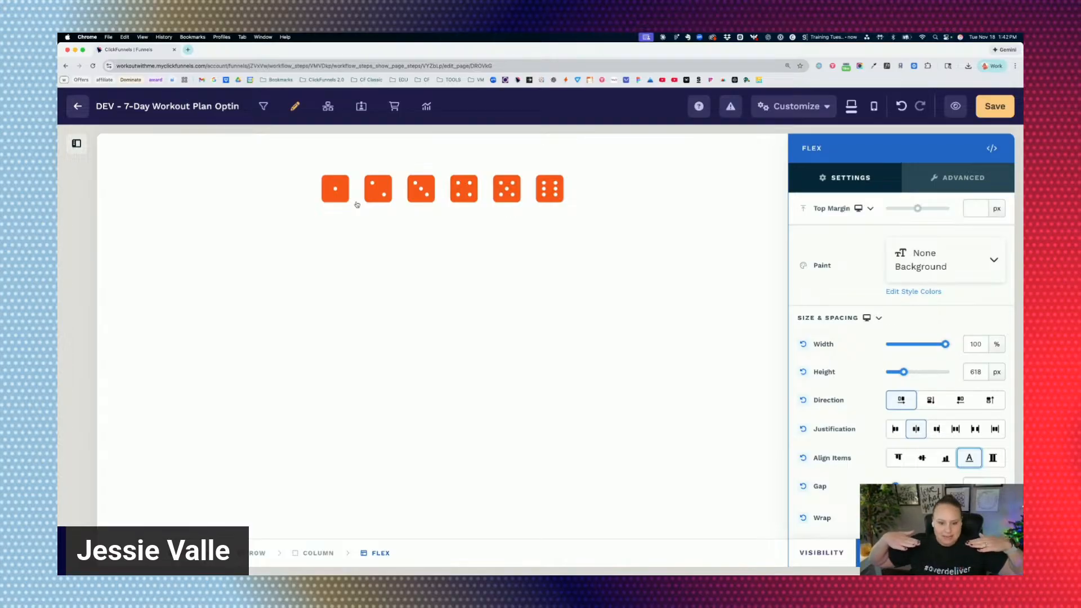
{"action": "left_click", "coordinate": [945, 459]}
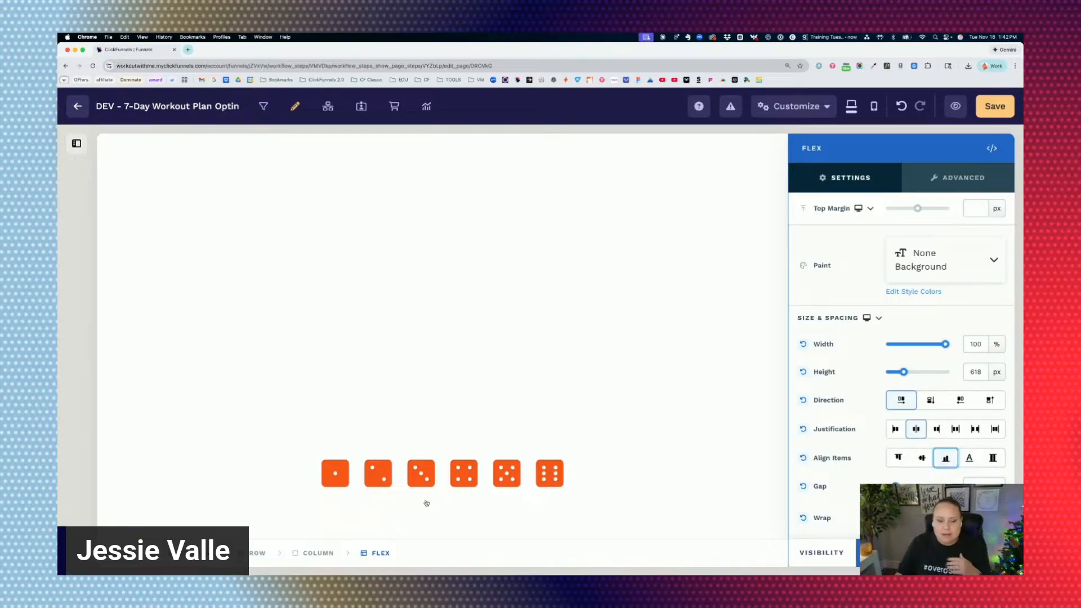
Enlarge the two-dot dice icon to 72 px and close its settings.
{"action": "left_click", "coordinate": [387, 466]}
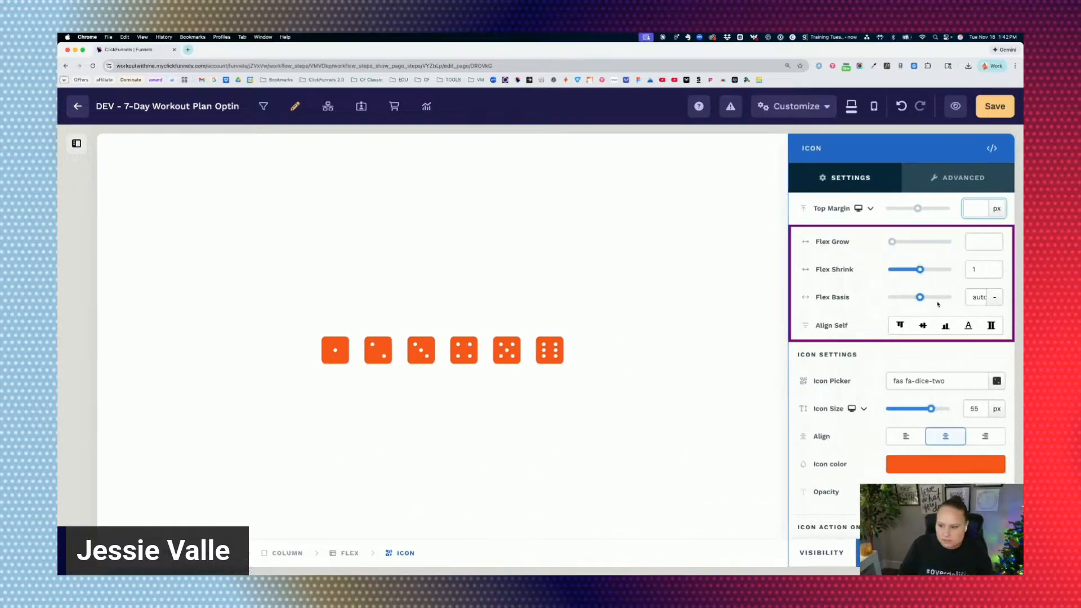
{"action": "left_click_drag", "start_coordinate": [931, 409], "coordinate": [955, 410]}
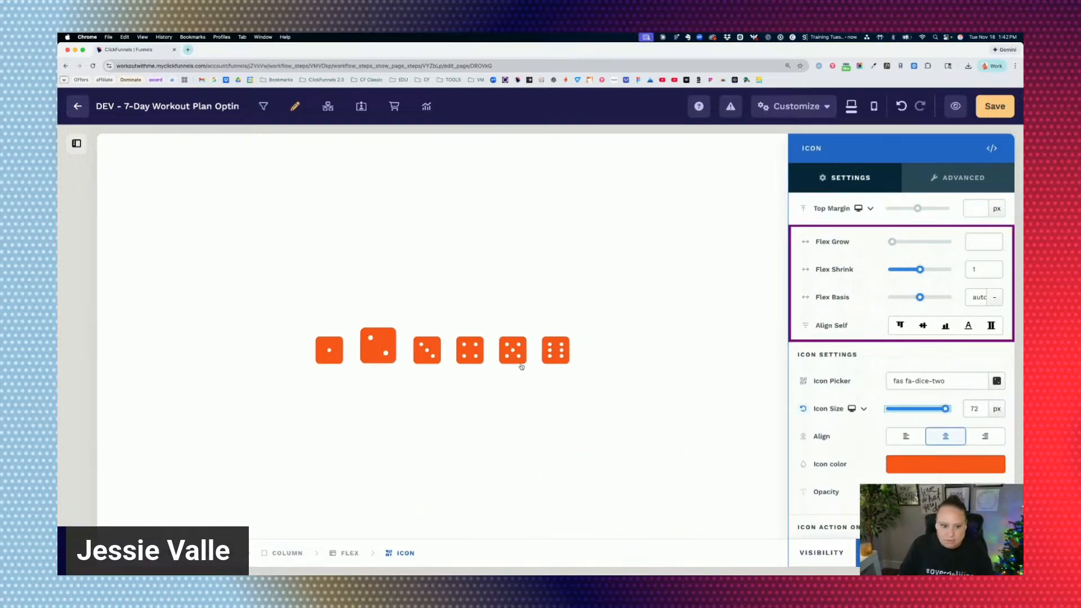
{"action": "left_click", "coordinate": [674, 381]}
Open the five-dot dice icon's settings and set its icon size to 150 px.
{"action": "left_click", "coordinate": [622, 353]}
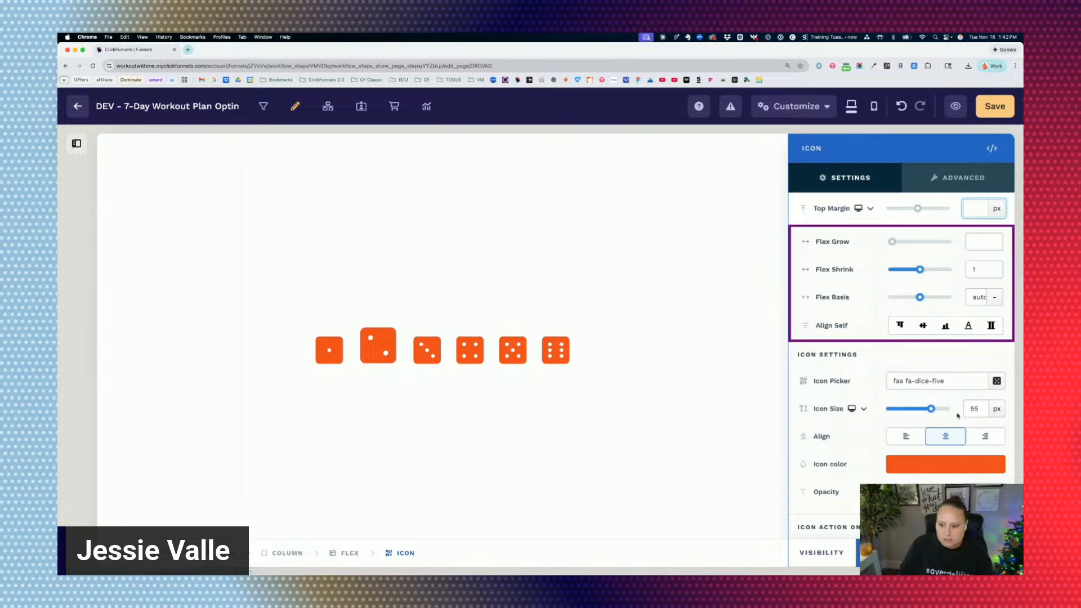
{"action": "left_click_drag", "start_coordinate": [932, 409], "coordinate": [946, 410]}
{"action": "double_click", "coordinate": [975, 408]}
{"action": "type", "text": "150"}
{"action": "left_click", "coordinate": [833, 427]}
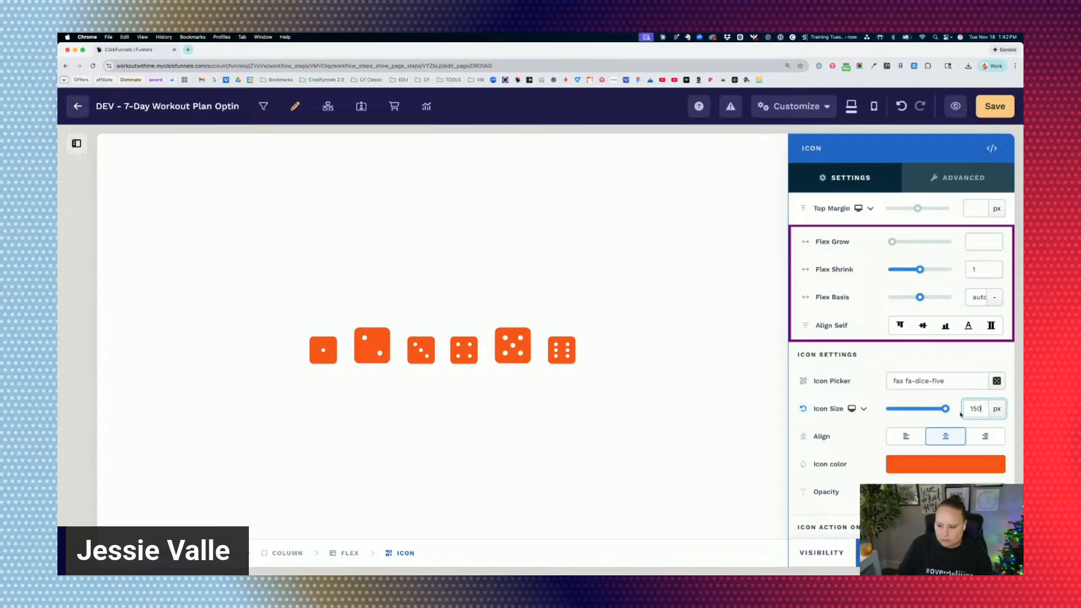
Reopen the Flex container's settings and try center, flex-start, baseline and stretch item alignment on the mixed-size dice.
{"action": "left_click", "coordinate": [543, 354]}
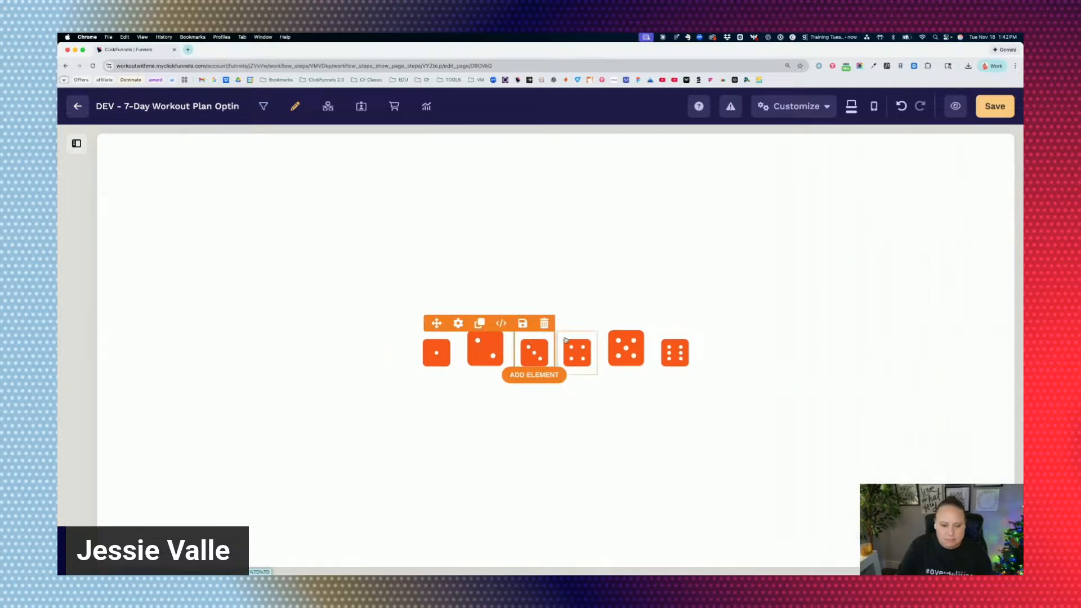
{"action": "left_click", "coordinate": [729, 348]}
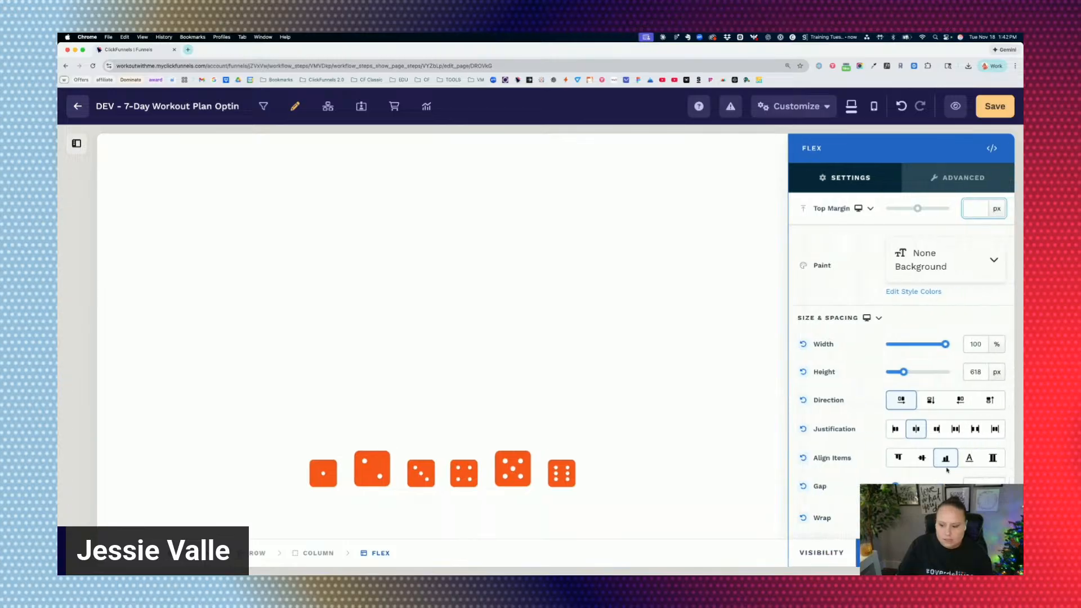
{"action": "left_click", "coordinate": [921, 458]}
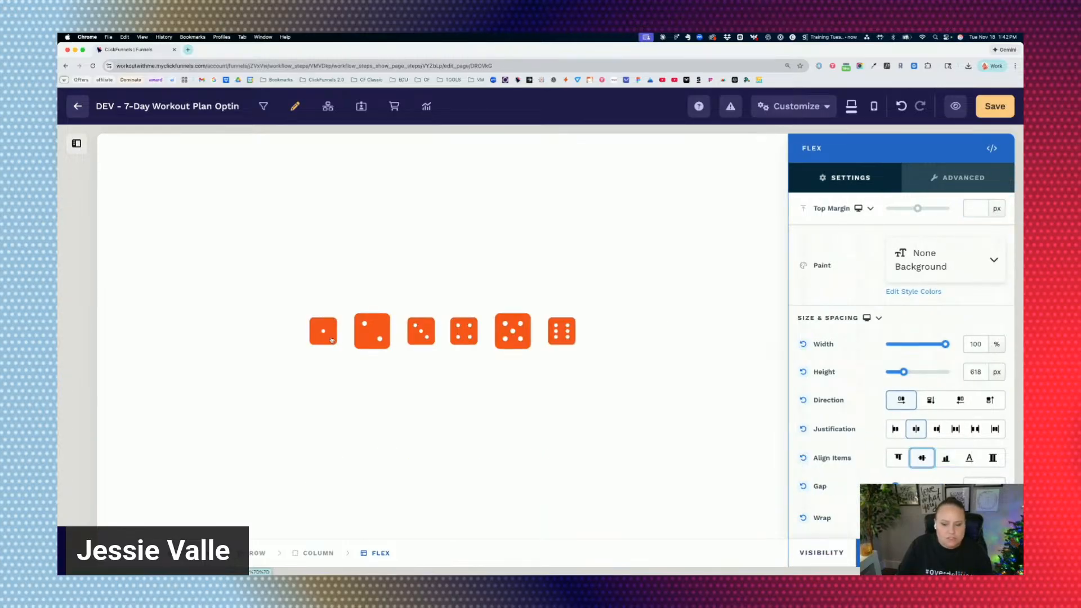
{"action": "left_click", "coordinate": [898, 458]}
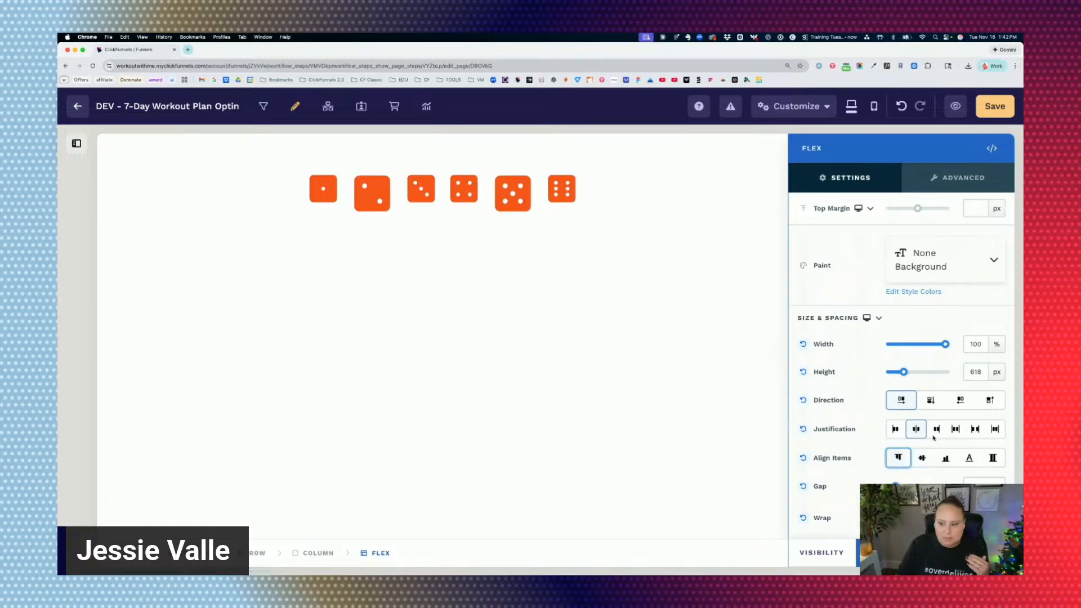
{"action": "left_click", "coordinate": [969, 458]}
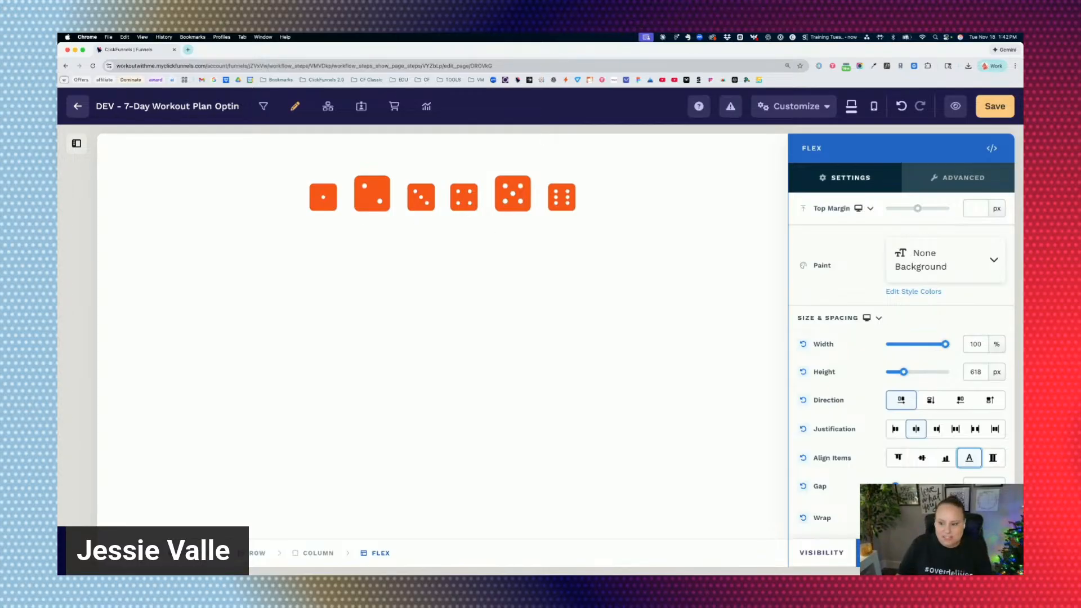
{"action": "left_click", "coordinate": [993, 458]}
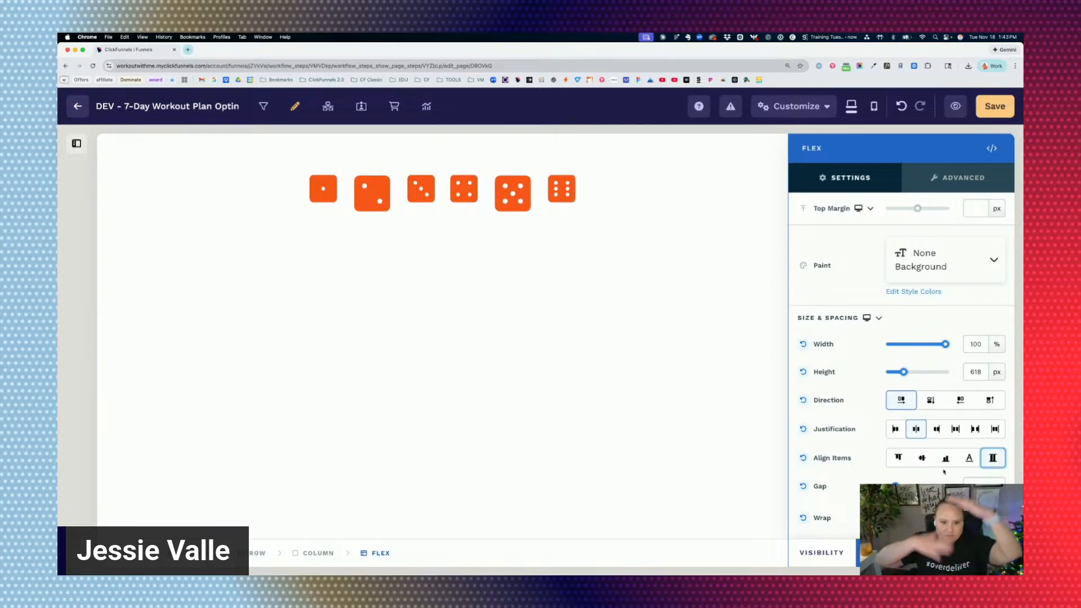
Compare center and flex-end item alignment on the mixed-size dice, and set the Flex container's alignment to baseline.
{"action": "left_click", "coordinate": [921, 458]}
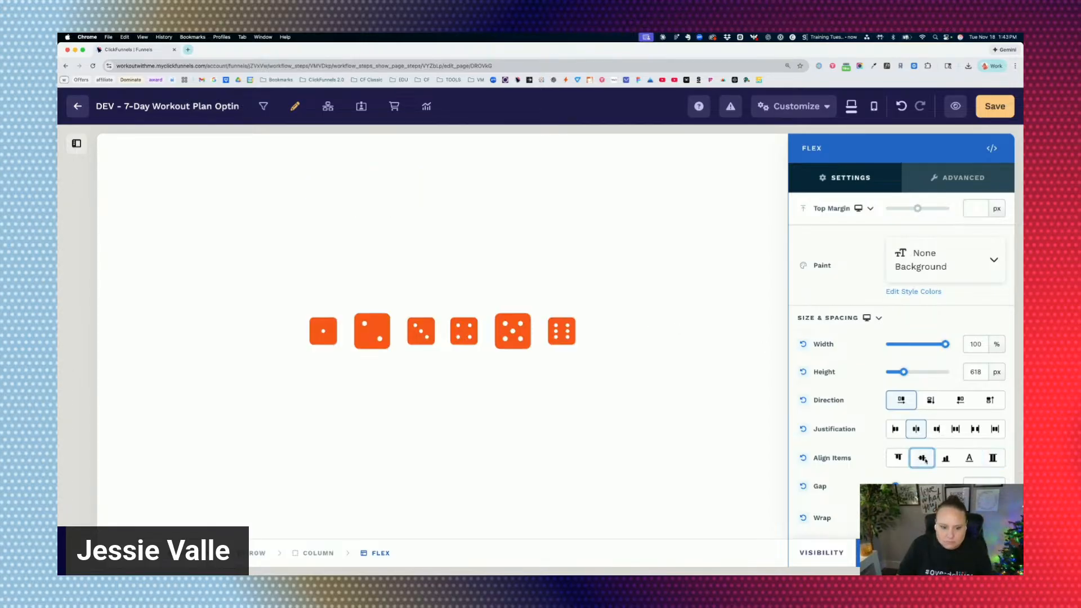
{"action": "left_click", "coordinate": [947, 458]}
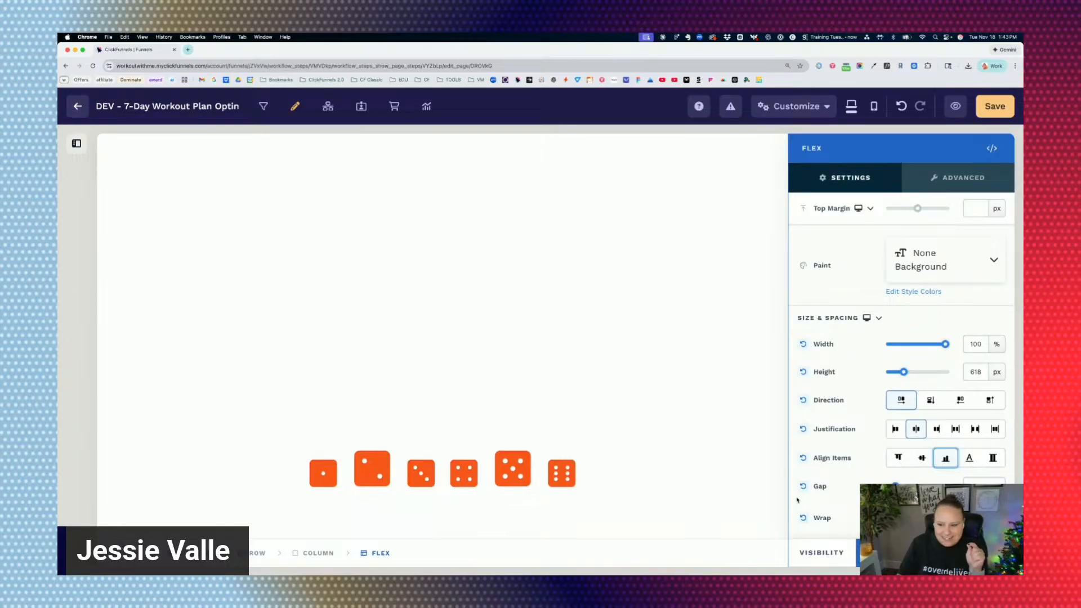
{"action": "left_click", "coordinate": [970, 458]}
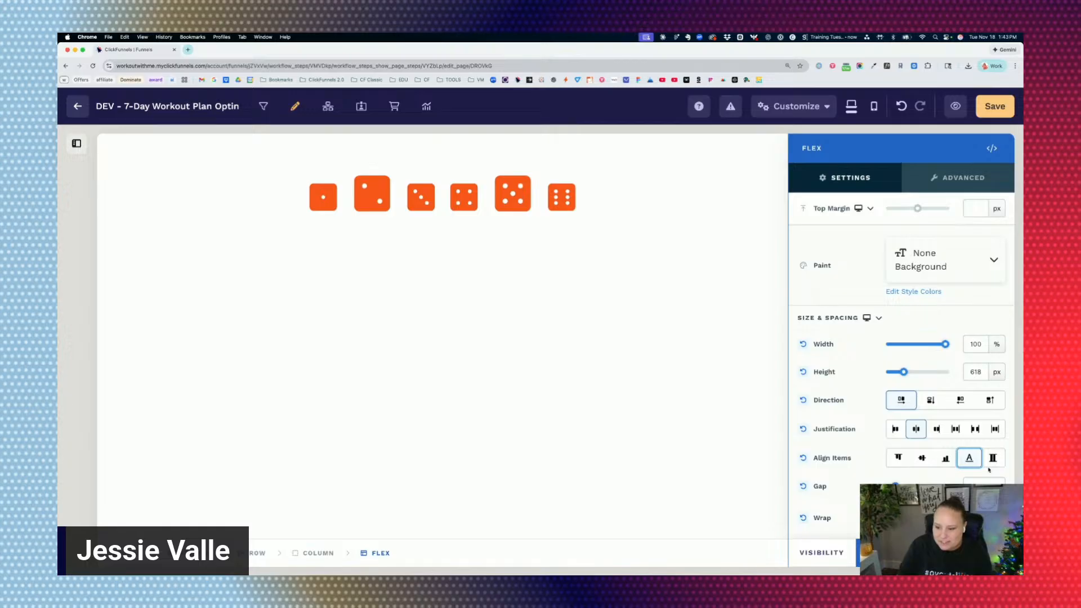
Align the mixed-size dice to flex-end in the Flex container and close its settings.
{"action": "left_click", "coordinate": [945, 459]}
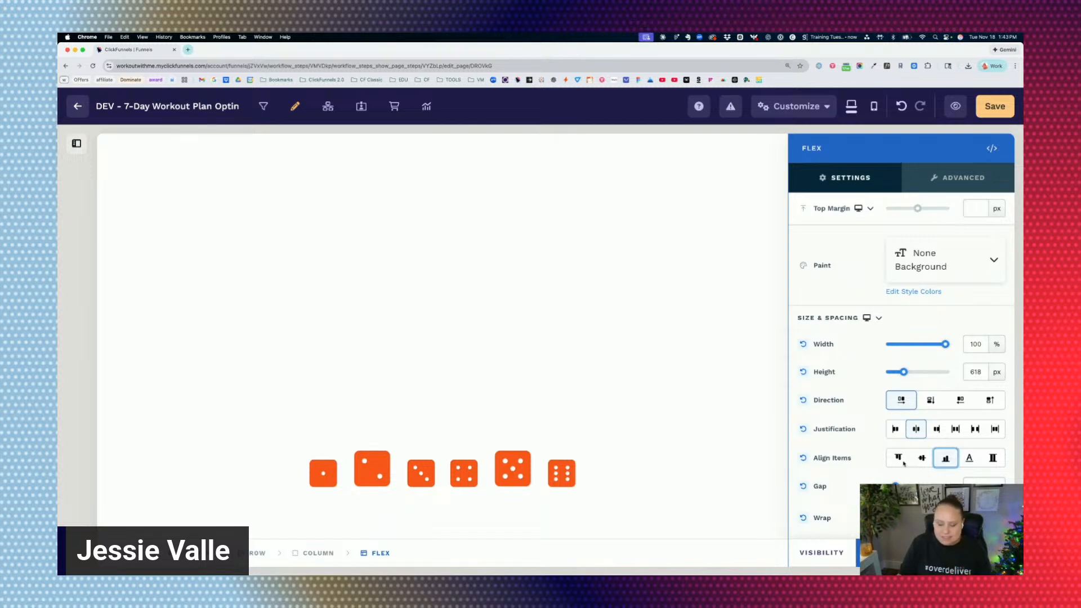
{"action": "left_click", "coordinate": [389, 419]}
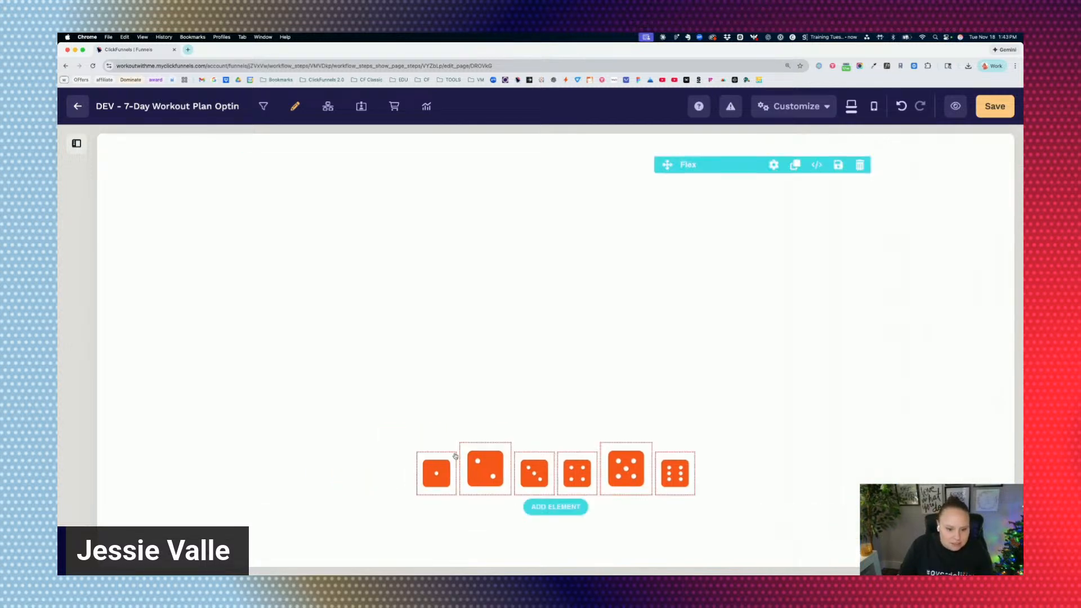
{"action": "left_click", "coordinate": [391, 461]}
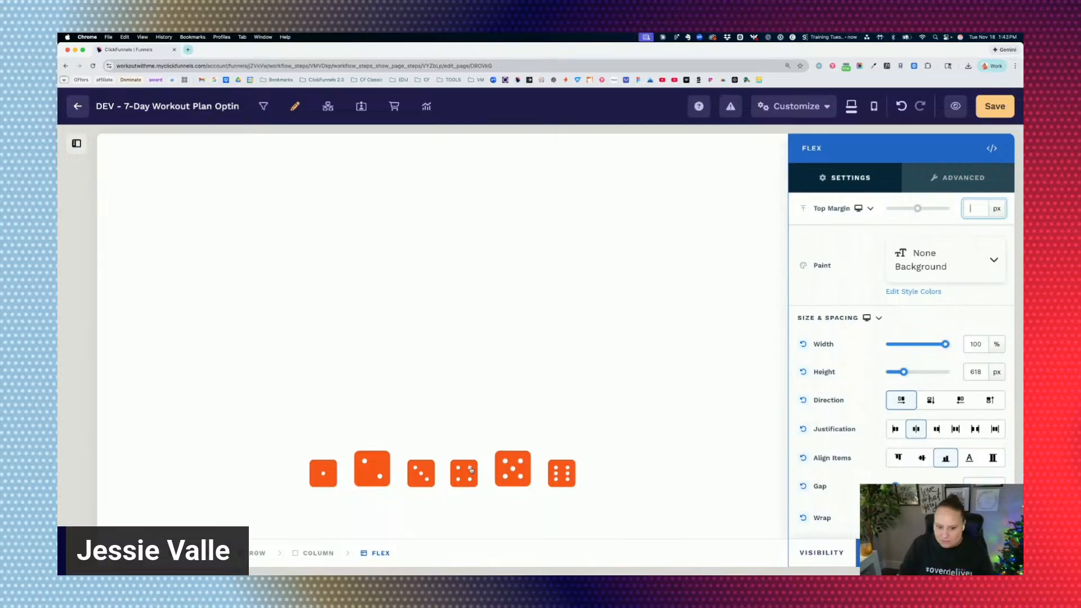
{"action": "left_click", "coordinate": [471, 470]}
Open the two-dot dice icon's settings and set its icon size to 55 px.
{"action": "left_click", "coordinate": [487, 473]}
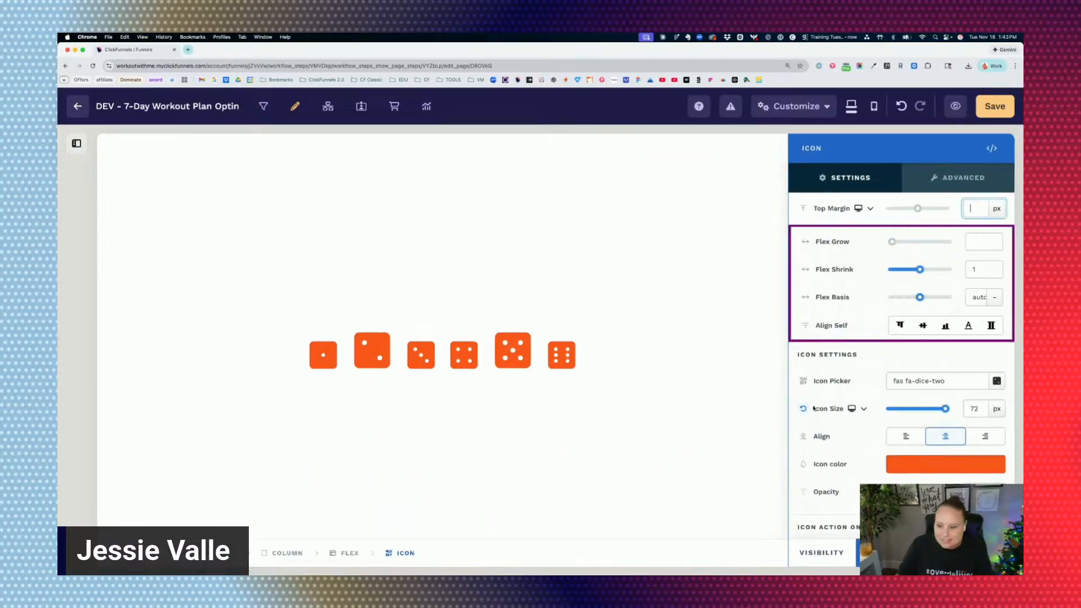
{"action": "left_click", "coordinate": [444, 362]}
{"action": "left_click", "coordinate": [438, 360]}
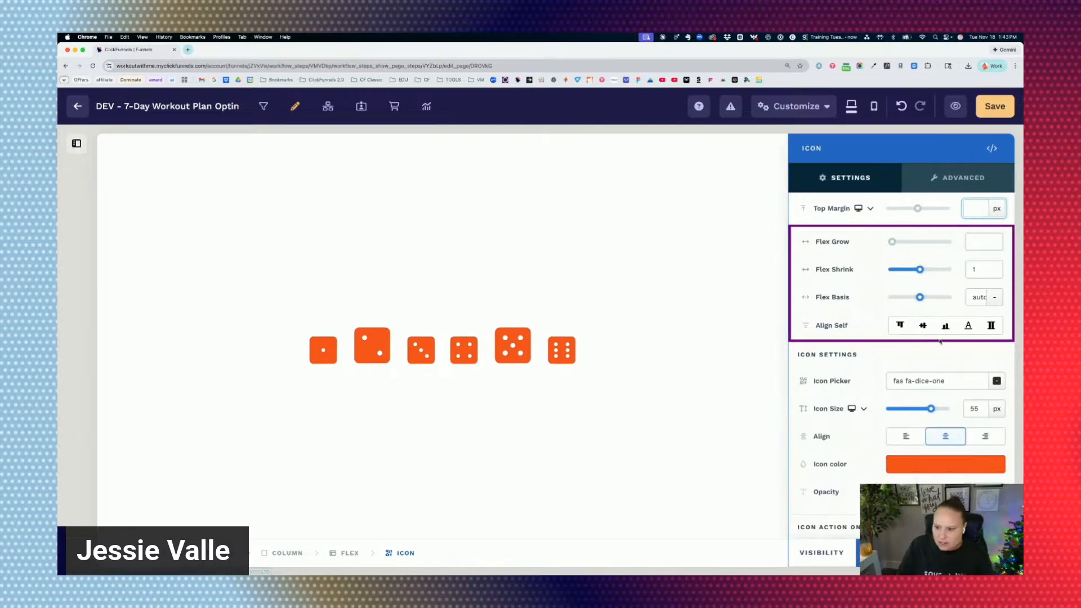
{"action": "left_click", "coordinate": [437, 303]}
{"action": "left_click", "coordinate": [485, 344]}
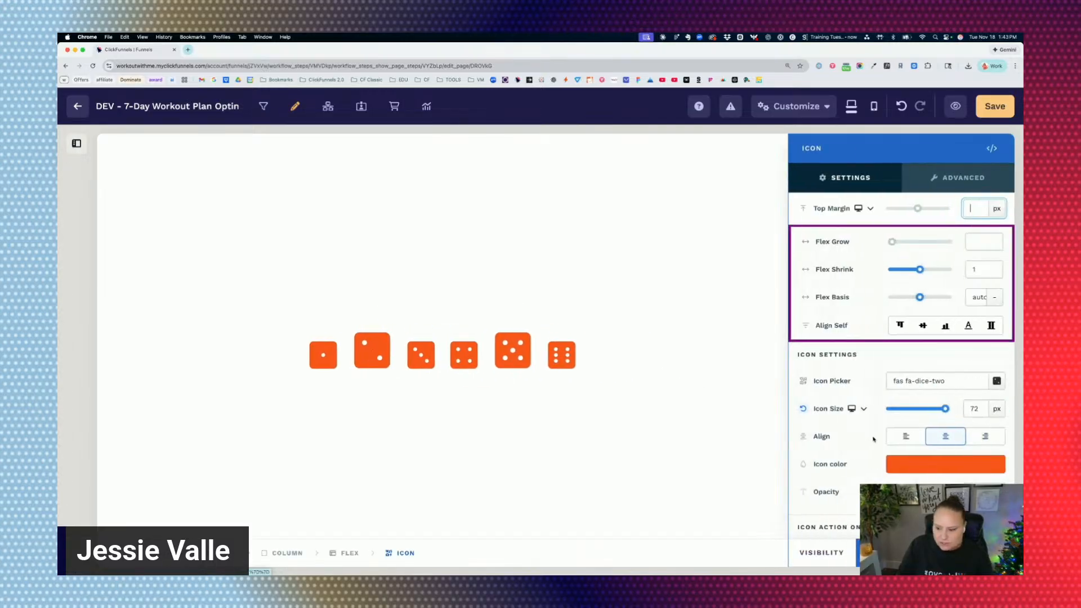
{"action": "double_click", "coordinate": [969, 408]}
{"action": "type", "text": "55"}
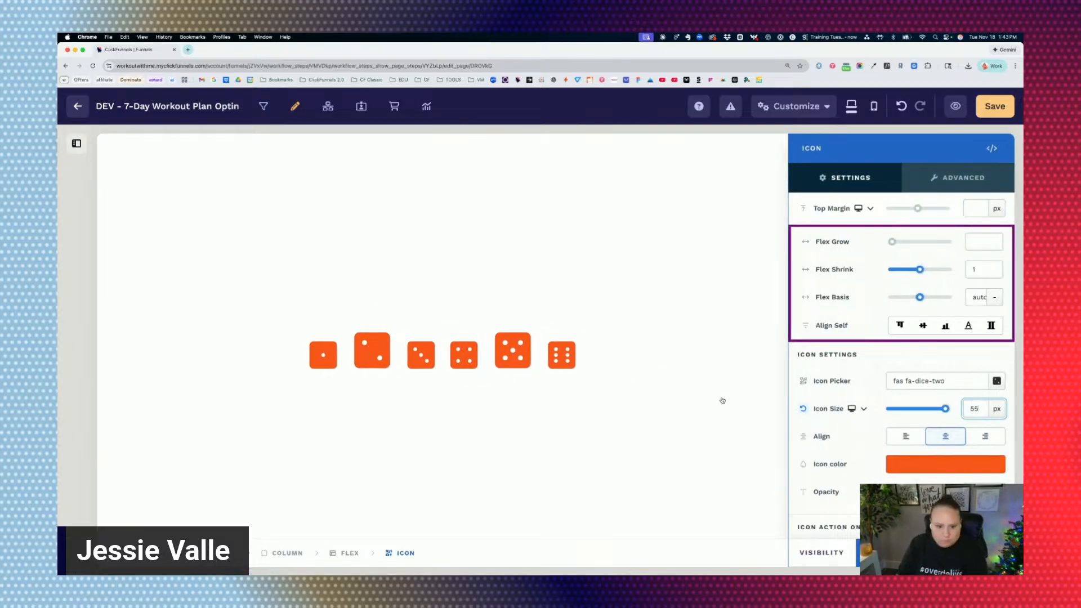
{"action": "left_click", "coordinate": [688, 374]}
Set the five-dot dice icon's size to 55 px to match the other dice.
{"action": "double_click", "coordinate": [970, 409]}
{"action": "type", "text": "12"}
{"action": "left_click", "coordinate": [618, 370]}
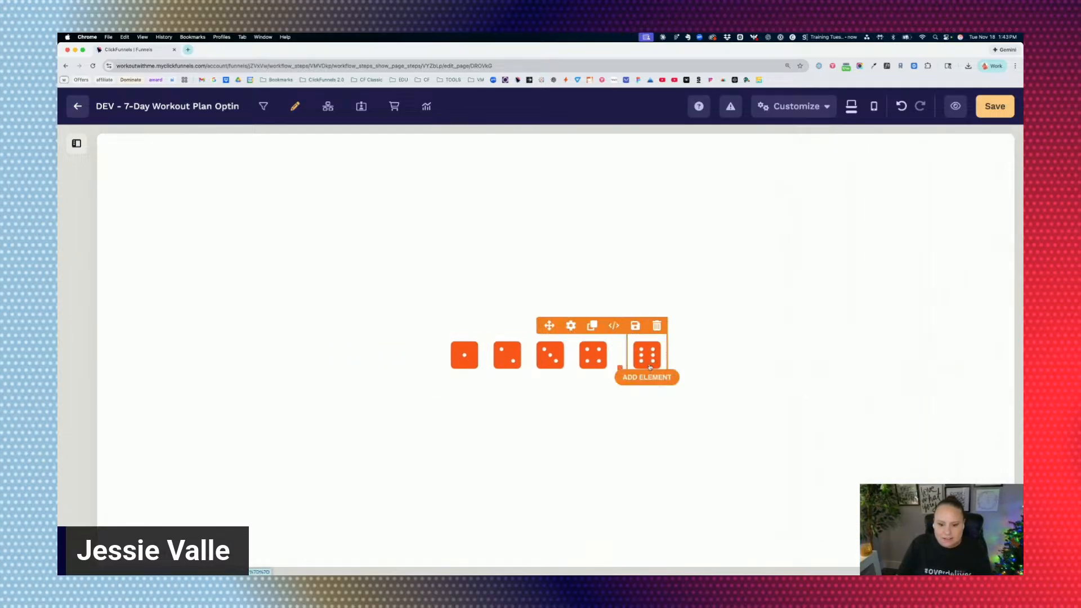
{"action": "left_click", "coordinate": [620, 368]}
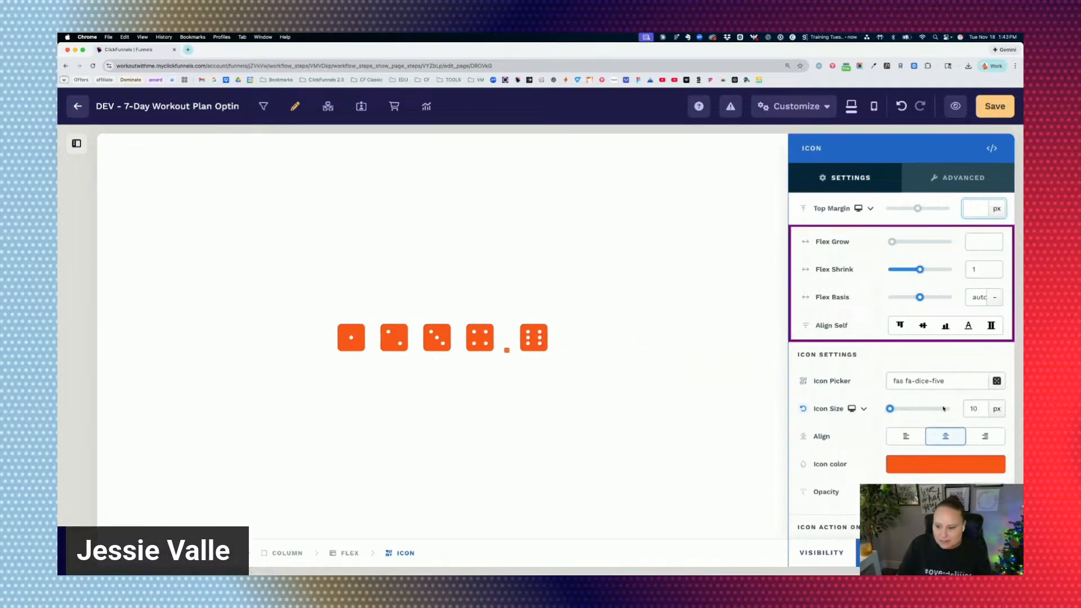
{"action": "double_click", "coordinate": [970, 409]}
{"action": "type", "text": "55"}
{"action": "left_click", "coordinate": [946, 347]}
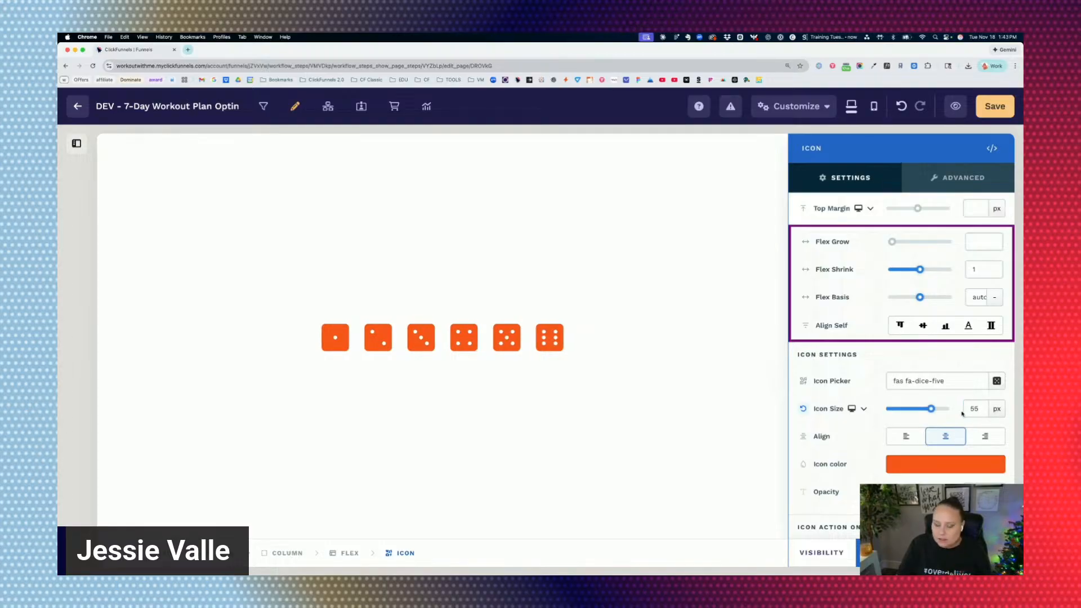
Set the Flex container's item alignment to center and its height to auto.
{"action": "left_click", "coordinate": [687, 248]}
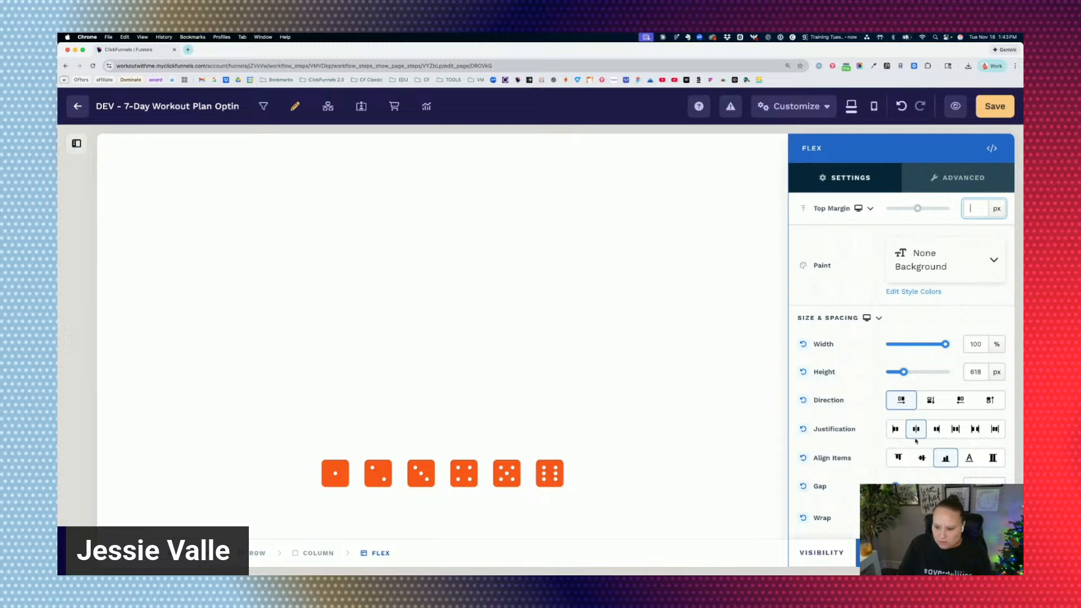
{"action": "left_click", "coordinate": [922, 459]}
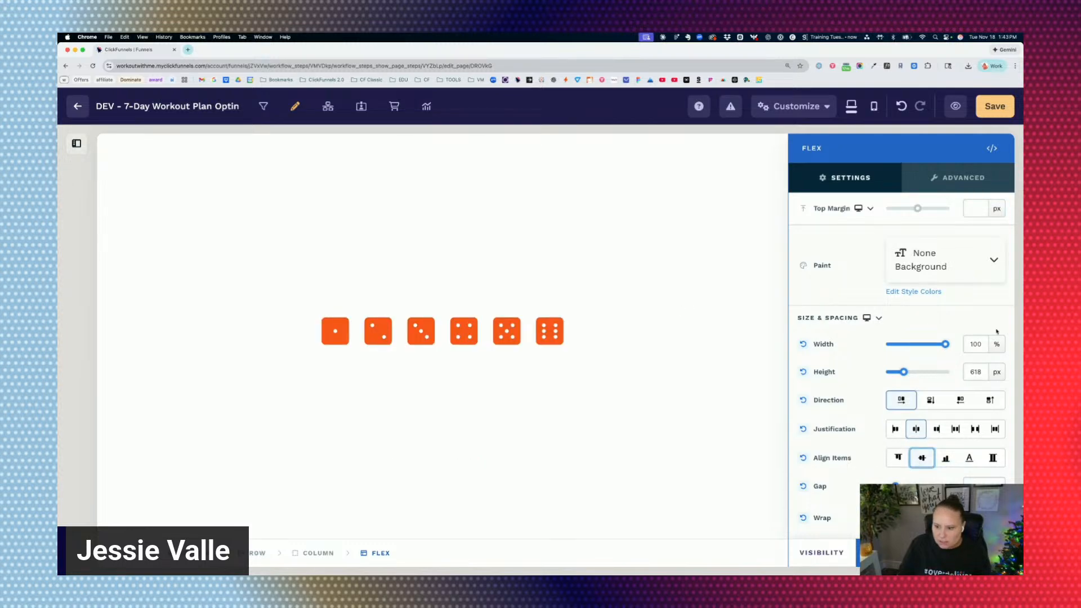
{"action": "double_click", "coordinate": [983, 372]}
{"action": "left_click", "coordinate": [1002, 372]}
{"action": "left_click", "coordinate": [1001, 394]}
{"action": "left_click", "coordinate": [640, 290]}
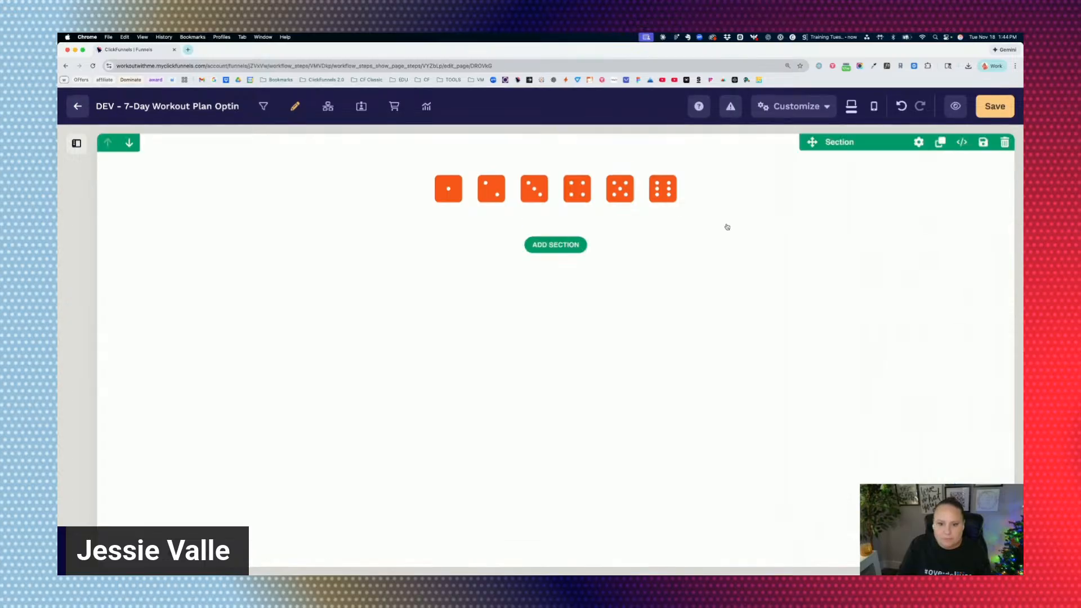
Reopen the Flex container's settings and remove the gap between the dice.
{"action": "left_click", "coordinate": [716, 200]}
{"action": "scroll", "coordinate": [919, 405], "scroll_direction": "down", "scroll_amount": 2}
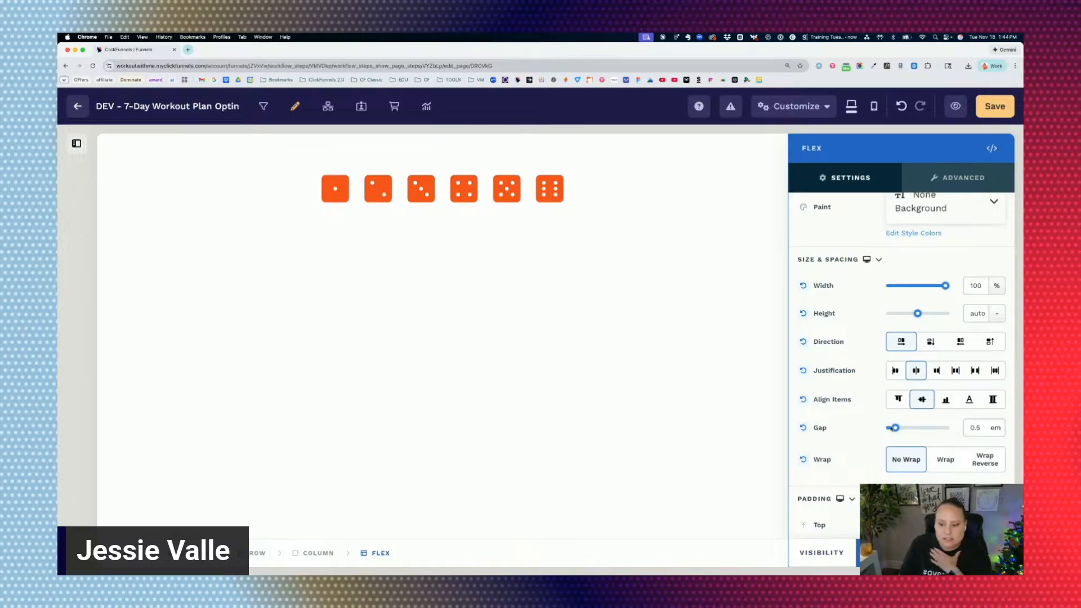
{"action": "left_click_drag", "start_coordinate": [894, 429], "coordinate": [885, 429]}
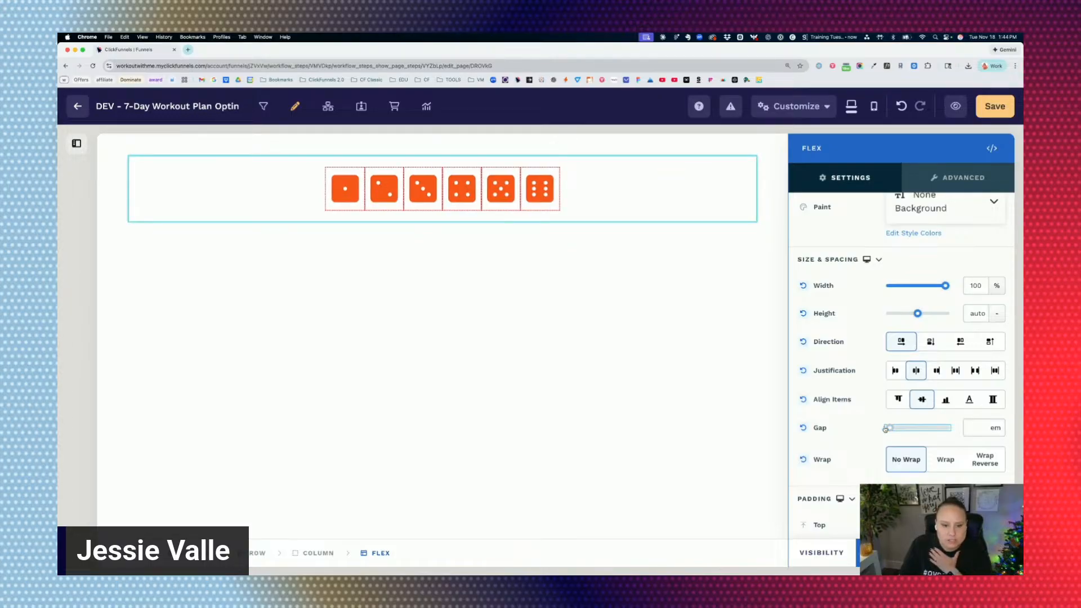
{"action": "left_click", "coordinate": [687, 299]}
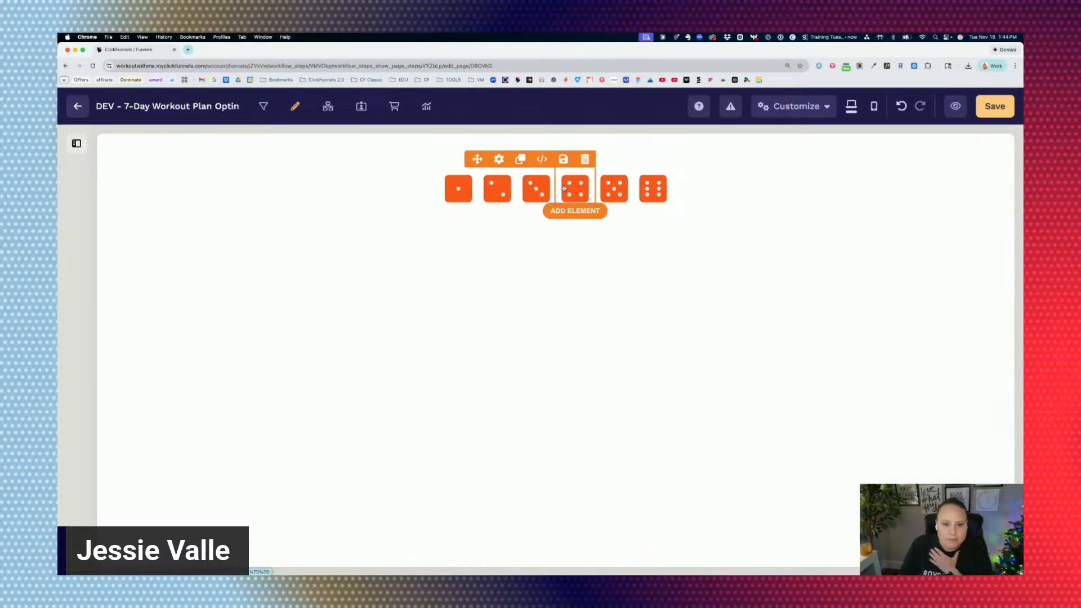
Examine the four-dot dice icon's individual settings to see what affects its spacing.
{"action": "left_click", "coordinate": [563, 187]}
{"action": "scroll", "coordinate": [886, 400], "scroll_direction": "down", "scroll_amount": 5}
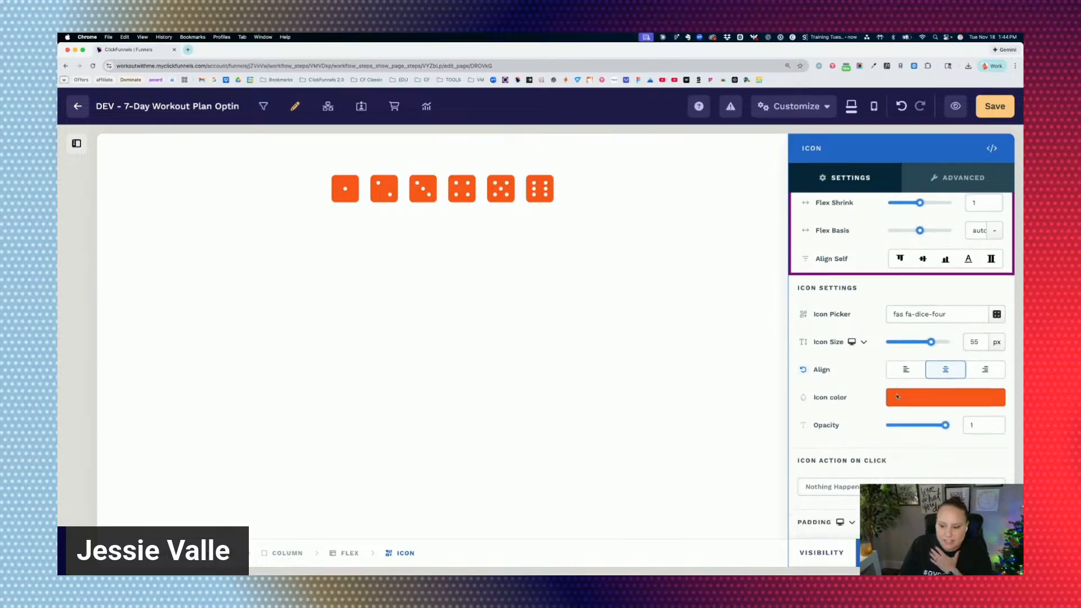
{"action": "scroll", "coordinate": [912, 378], "scroll_direction": "up", "scroll_amount": 3}
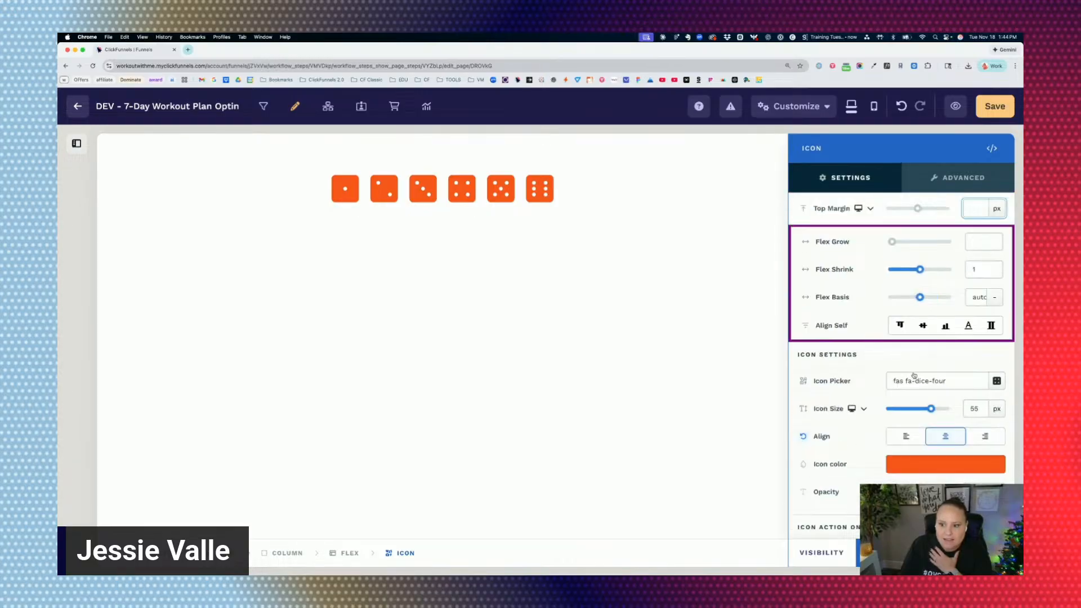
{"action": "left_click", "coordinate": [613, 189]}
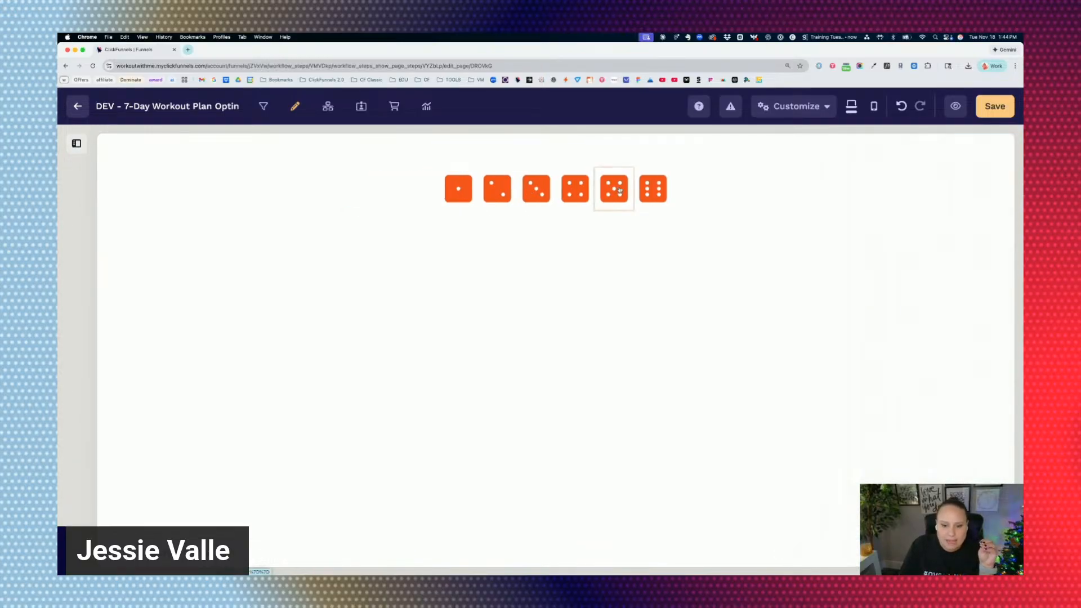
{"action": "left_click", "coordinate": [618, 190]}
{"action": "left_click", "coordinate": [641, 190]}
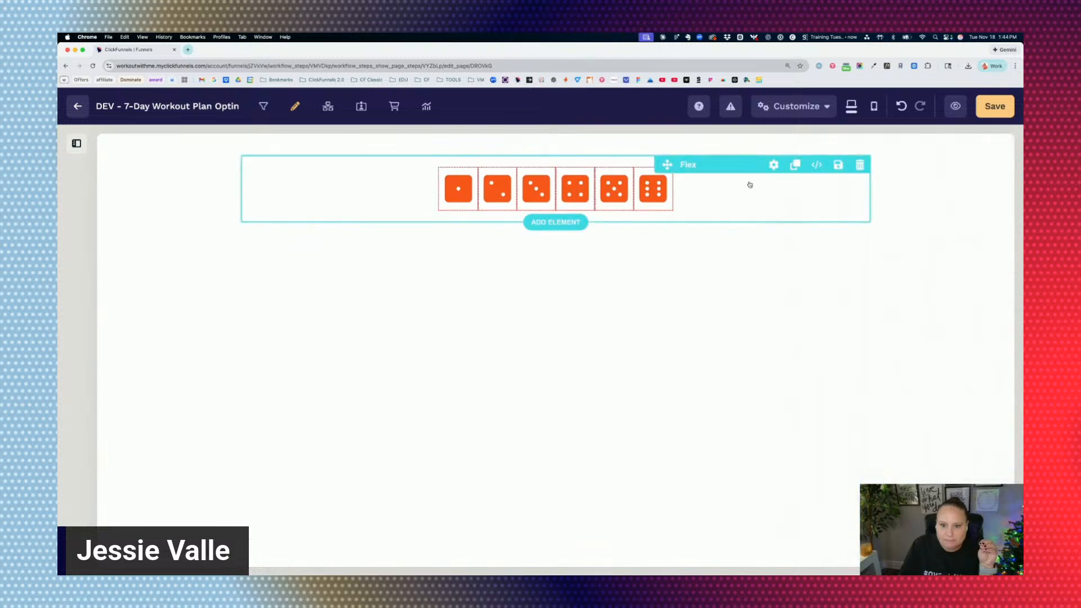
Try wider gaps between the dice in the Flex container and set the gap to 0.5 em.
{"action": "left_click", "coordinate": [749, 183]}
{"action": "left_click_drag", "start_coordinate": [890, 486], "coordinate": [913, 486]}
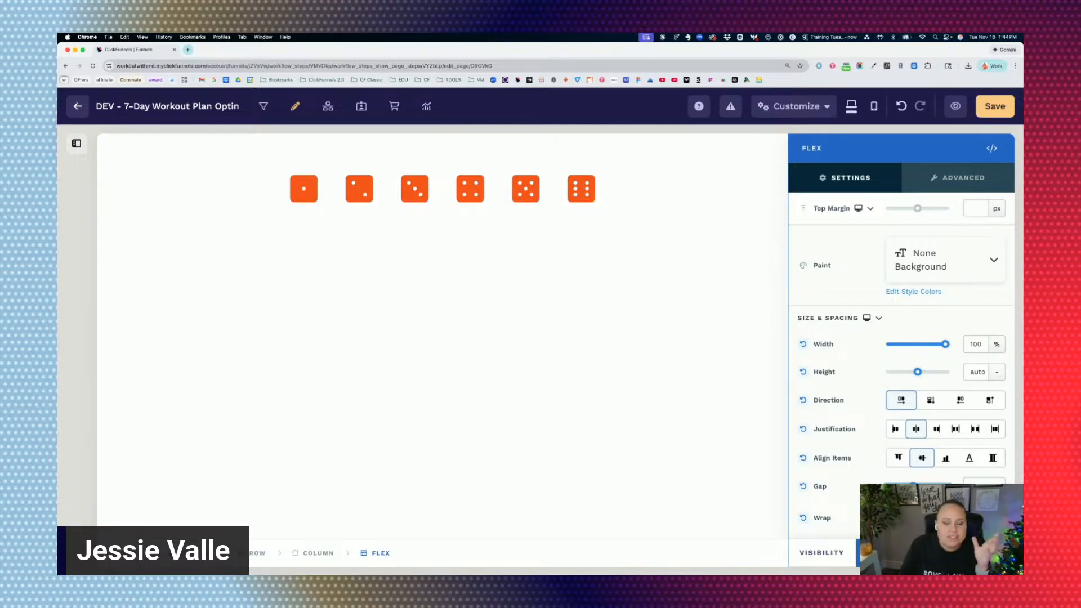
{"action": "left_click_drag", "start_coordinate": [913, 486], "coordinate": [907, 487]}
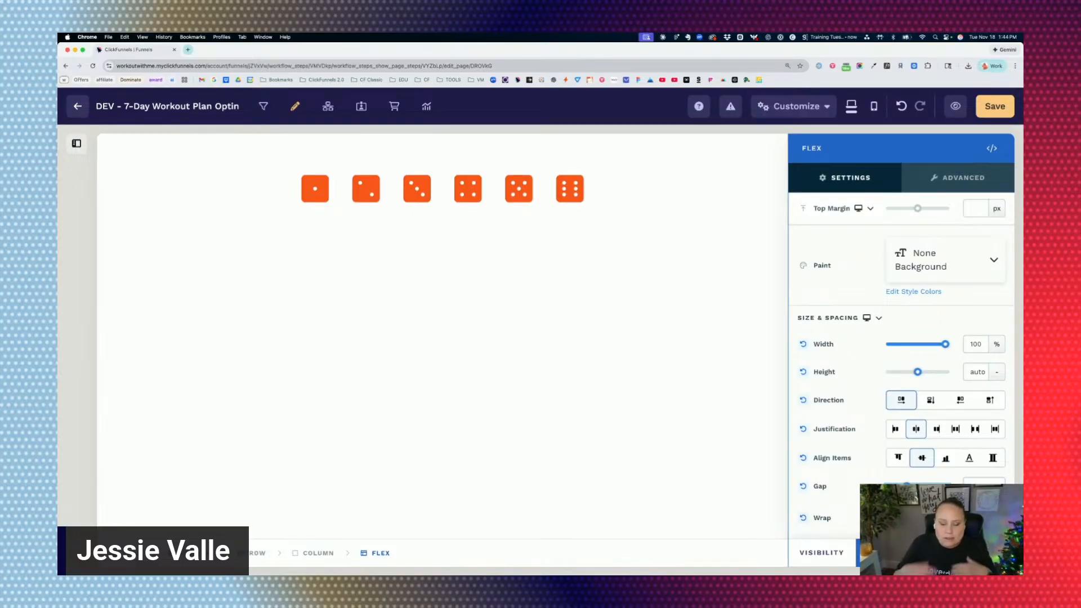
{"action": "mouse_move", "coordinate": [906, 486]}
{"action": "left_mouse_down"}
{"action": "mouse_move", "coordinate": [890, 486]}
{"action": "mouse_move", "coordinate": [943, 486]}
{"action": "mouse_move", "coordinate": [895, 486]}
{"action": "left_mouse_up"}
{"action": "double_click", "coordinate": [981, 486]}
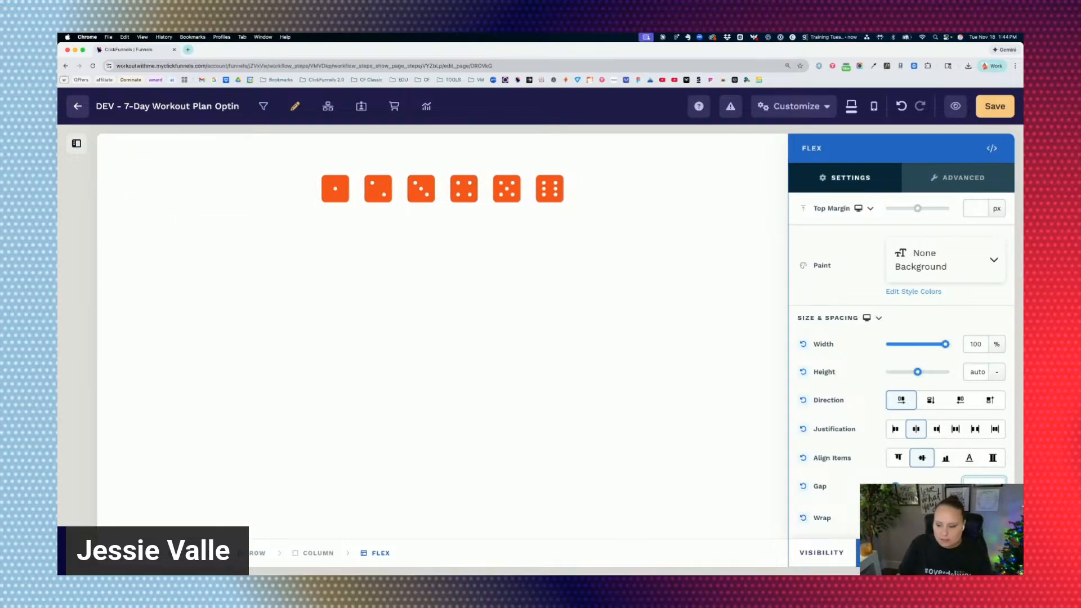
Try the Wrap option on the Flex container's desktop layout and return it to No Wrap.
{"action": "scroll", "coordinate": [867, 470], "scroll_direction": "down", "scroll_amount": 3}
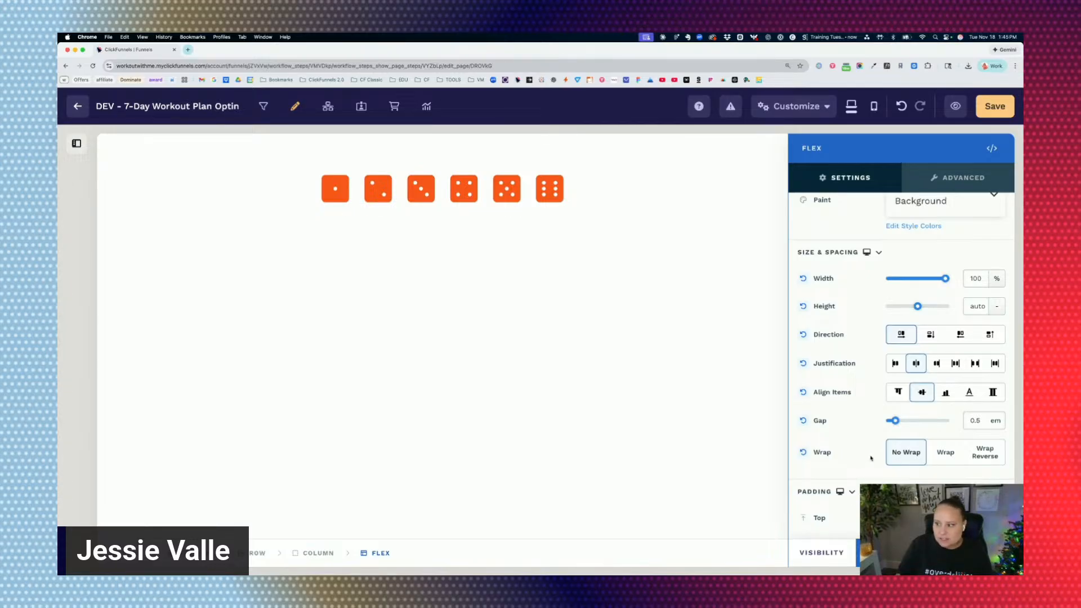
{"action": "left_click", "coordinate": [950, 454]}
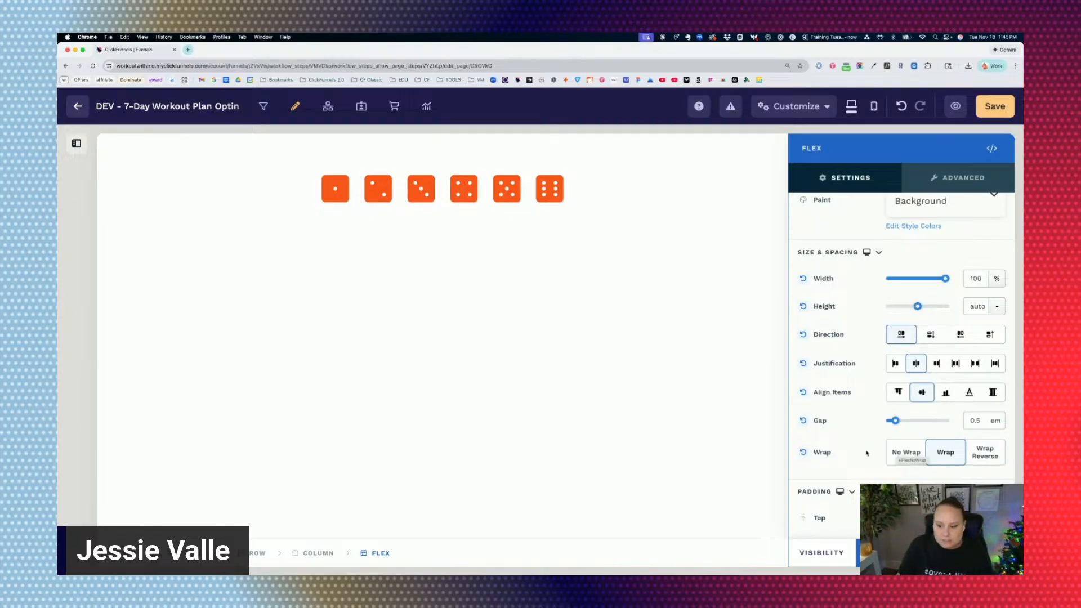
{"action": "left_click", "coordinate": [905, 452]}
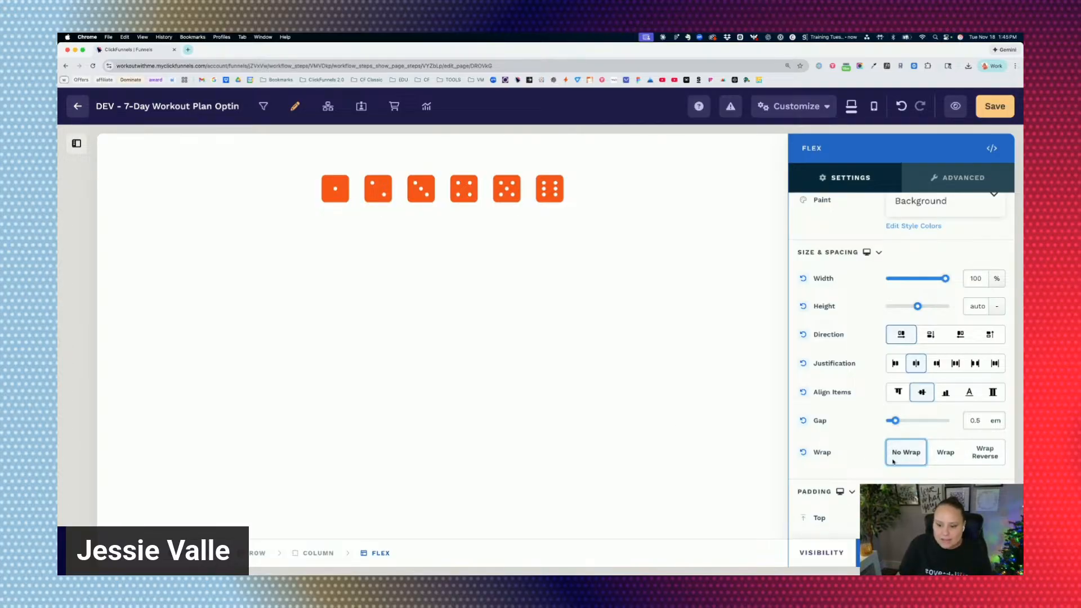
Switch the Size & Spacing settings to mobile and set the Flex container's wrapping to Wrap Mobile.
{"action": "left_click", "coordinate": [866, 253]}
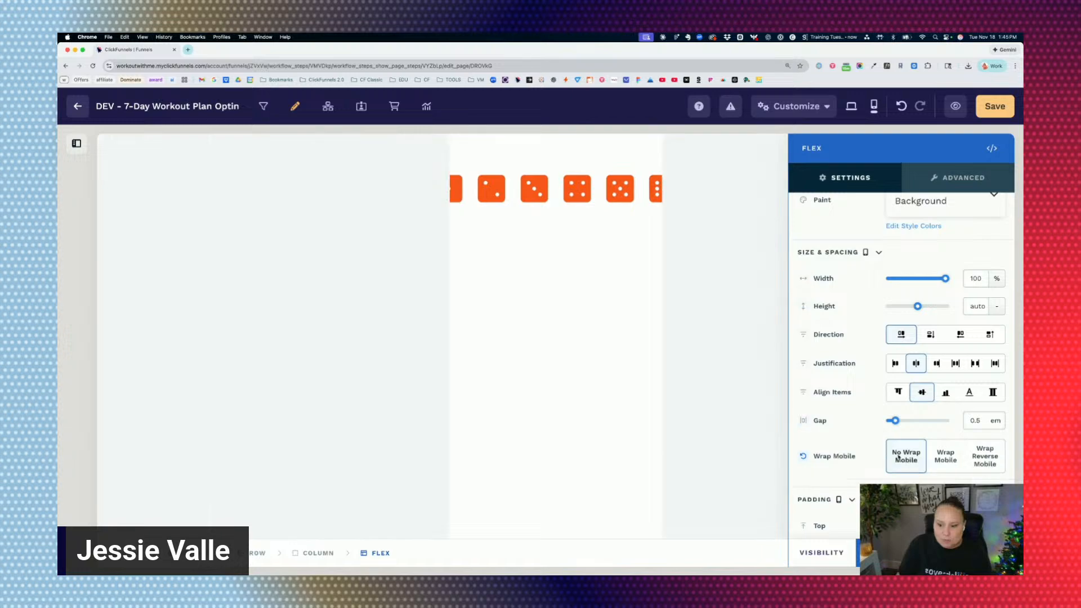
{"action": "left_click", "coordinate": [899, 457]}
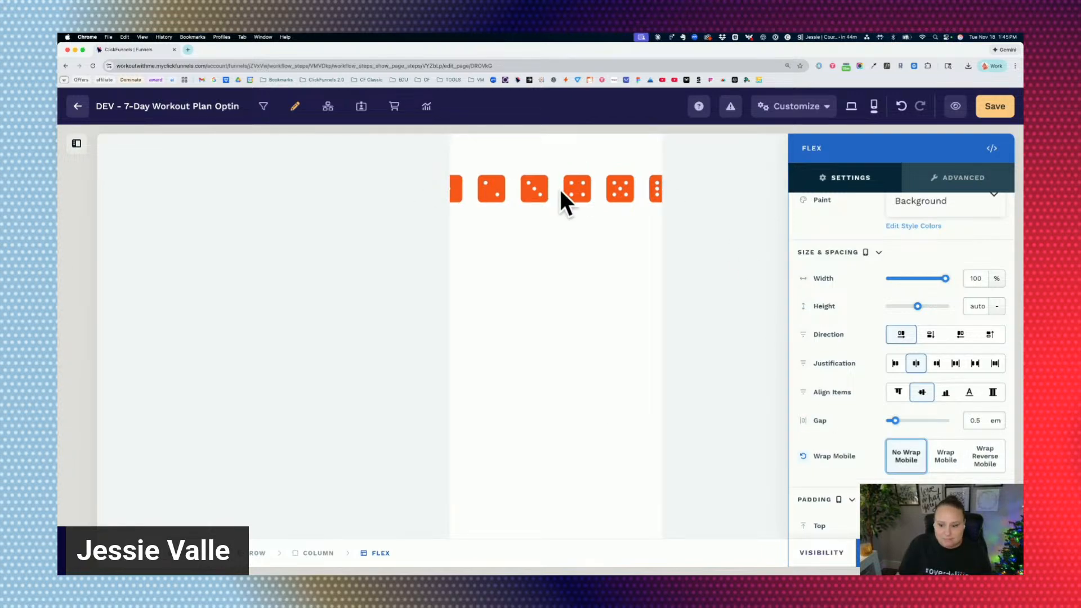
{"action": "left_click", "coordinate": [945, 456]}
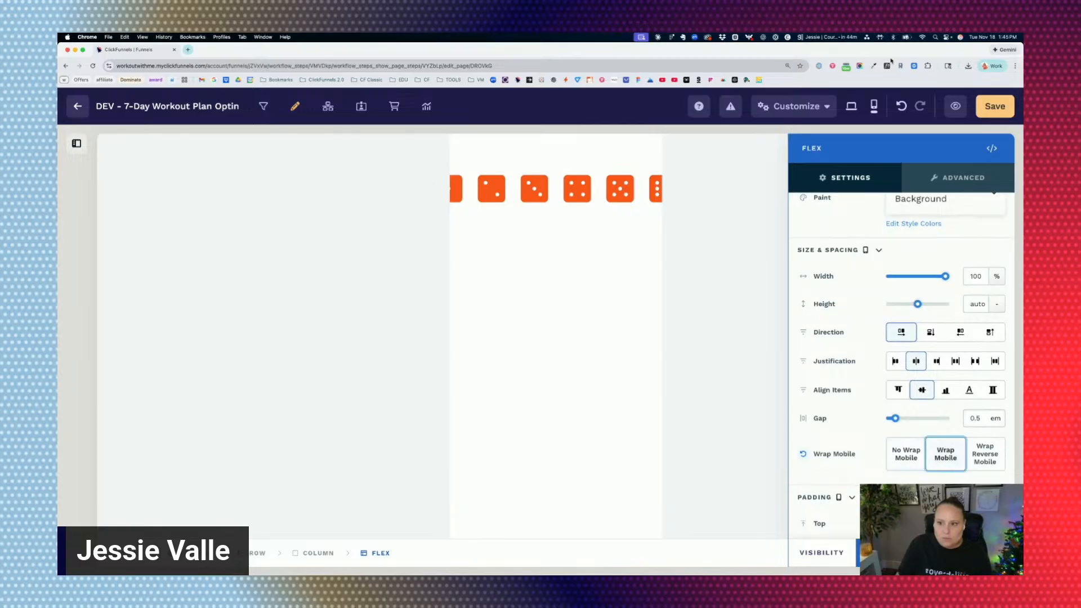
Save the funnel page and open its preview.
{"action": "left_click", "coordinate": [993, 107]}
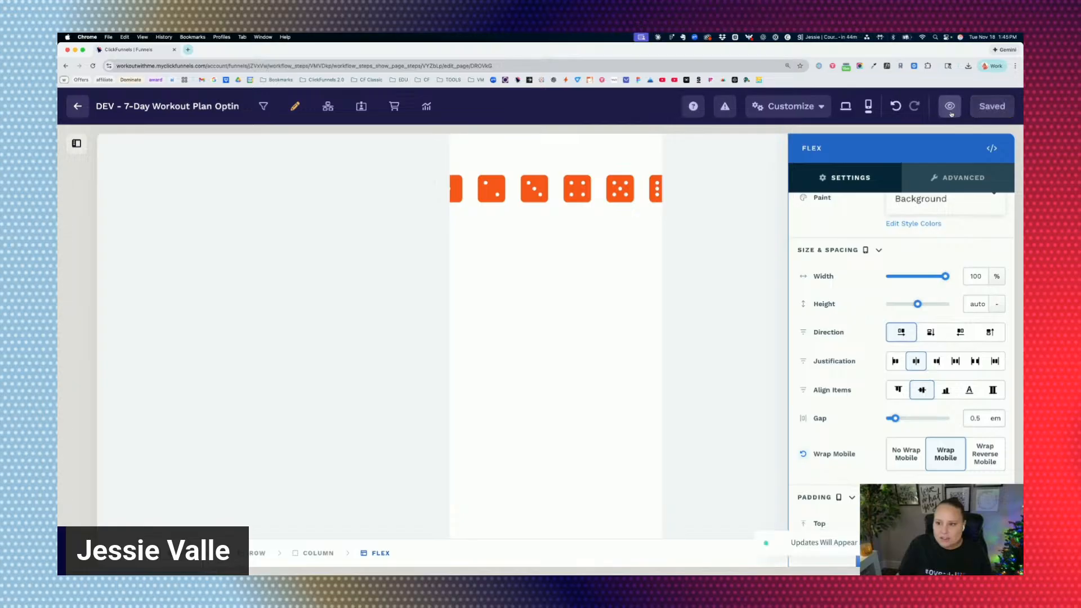
{"action": "left_click", "coordinate": [950, 110]}
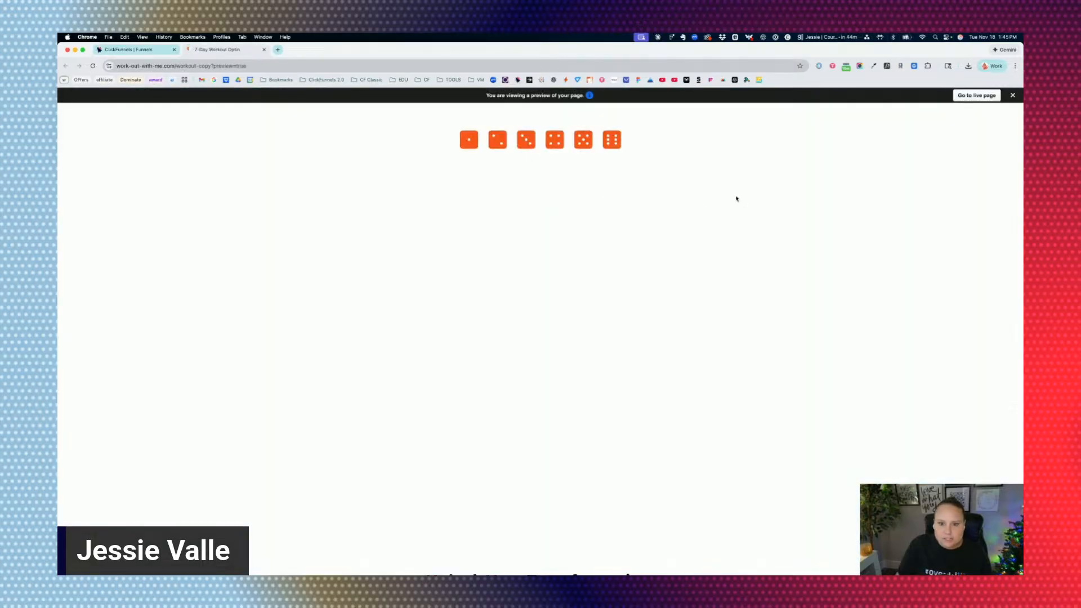
Inspect the preview in the browser's developer tools and narrow the responsive viewport to about 357 px wide.
{"action": "right_click", "coordinate": [733, 184]}
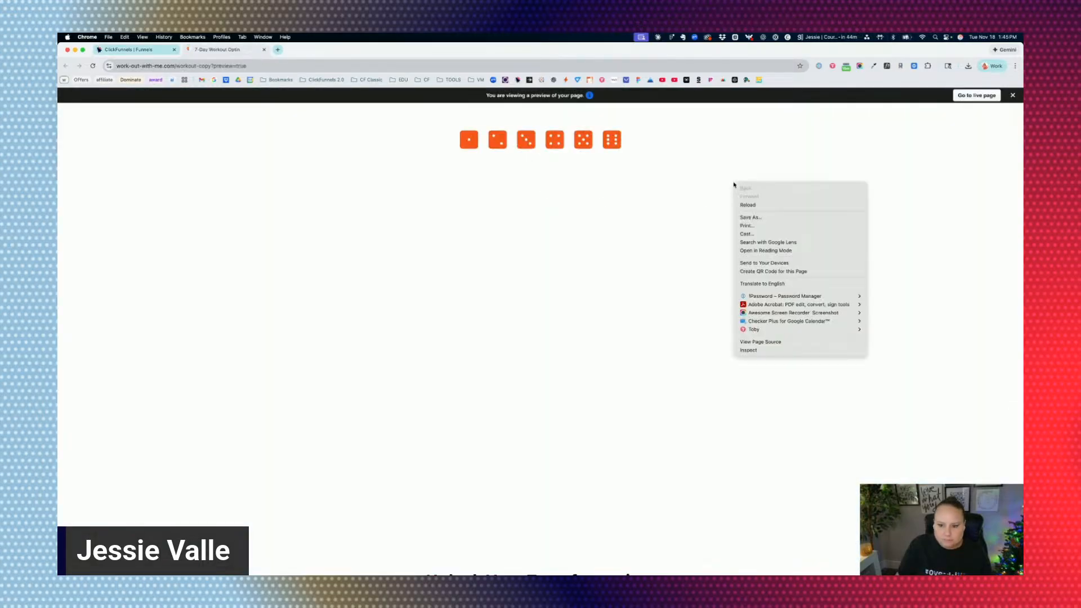
{"action": "left_click", "coordinate": [749, 350]}
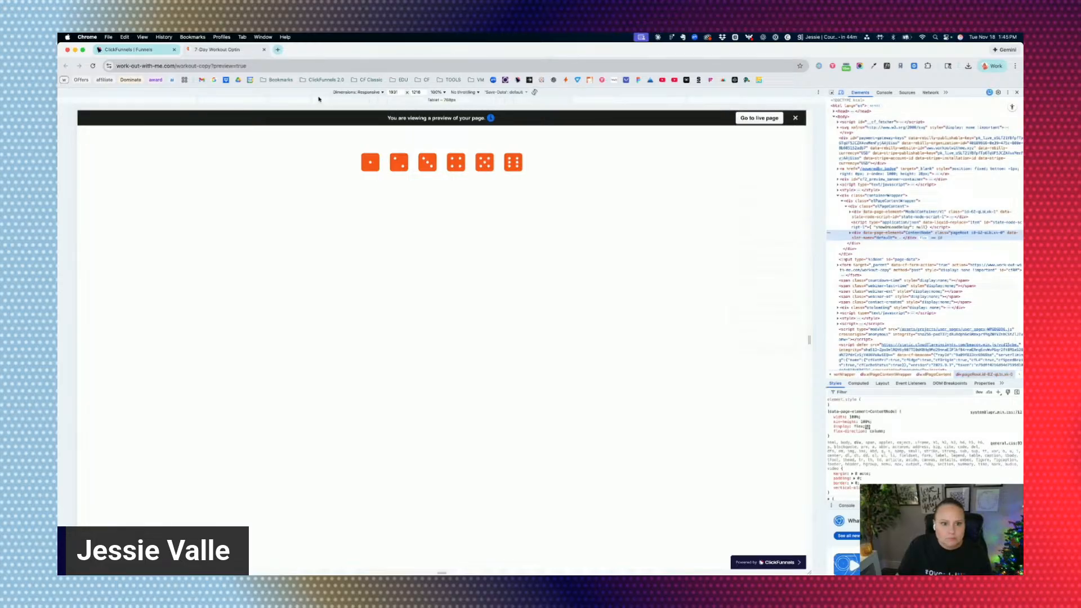
{"action": "left_click", "coordinate": [368, 93]}
{"action": "left_click", "coordinate": [370, 97]}
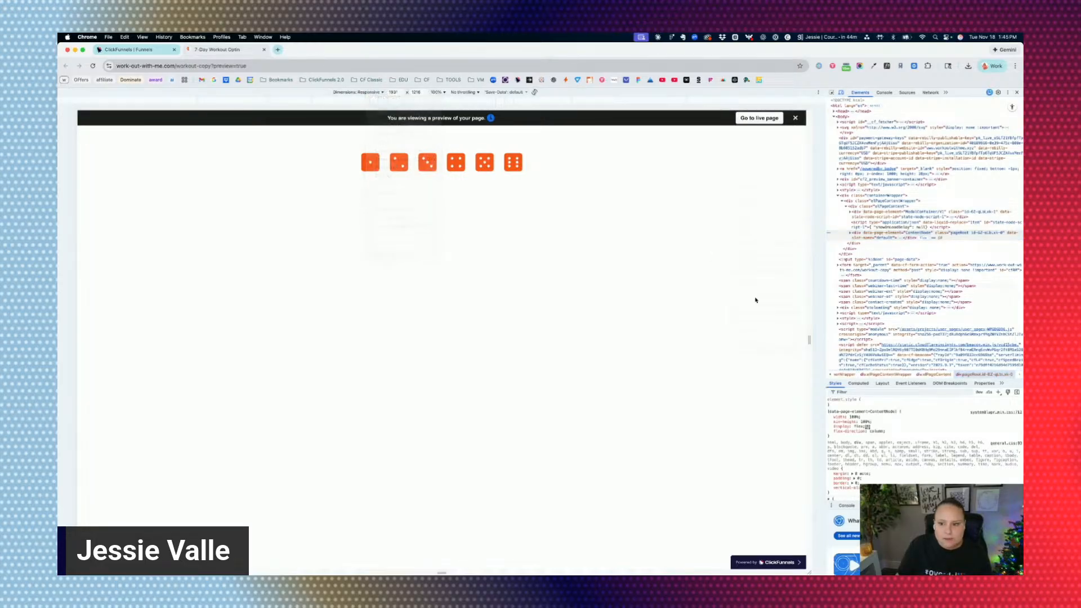
{"action": "left_click_drag", "start_coordinate": [809, 340], "coordinate": [512, 324]}
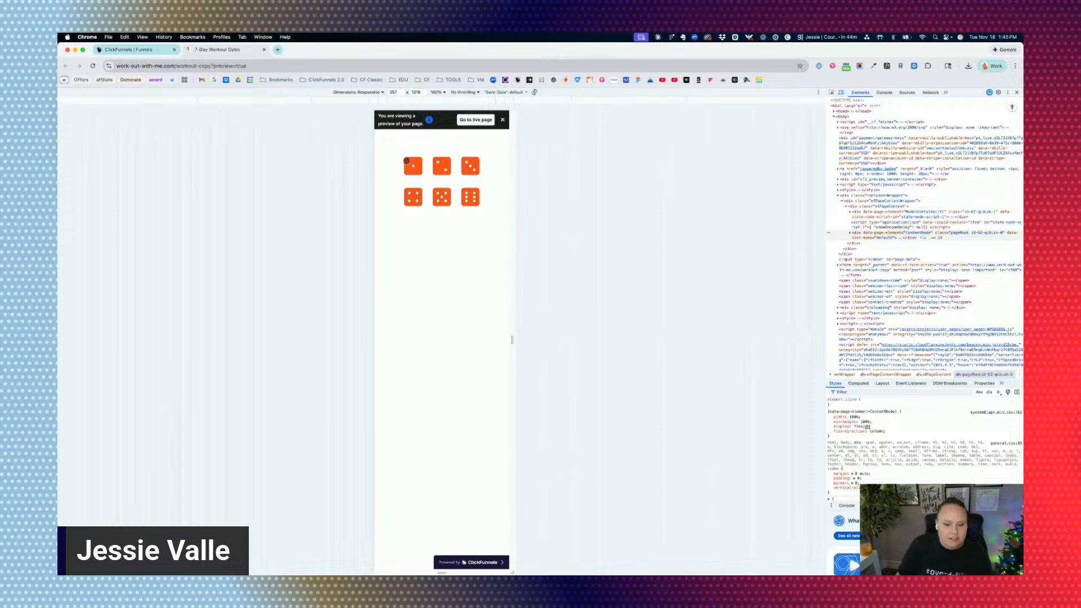
Magnify the responsive preview to 200% and widen its viewport to about 383 px.
{"action": "key", "text": "super+equal"}
{"action": "key", "text": "super+equal"}
{"action": "key", "text": "super+equal"}
{"action": "key", "text": "super+equal"}
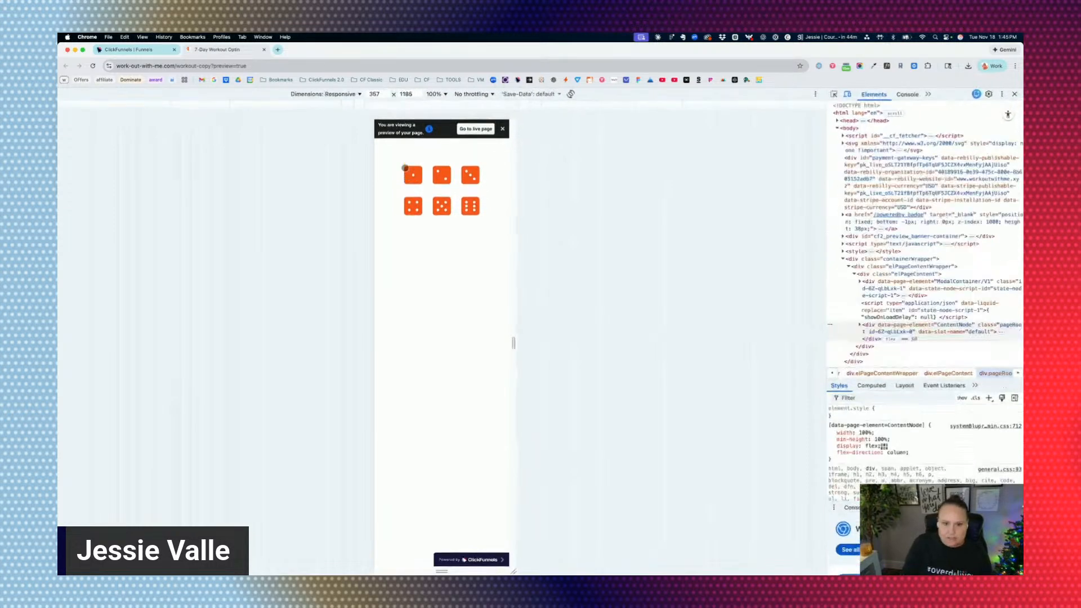
{"action": "key", "text": "super+0"}
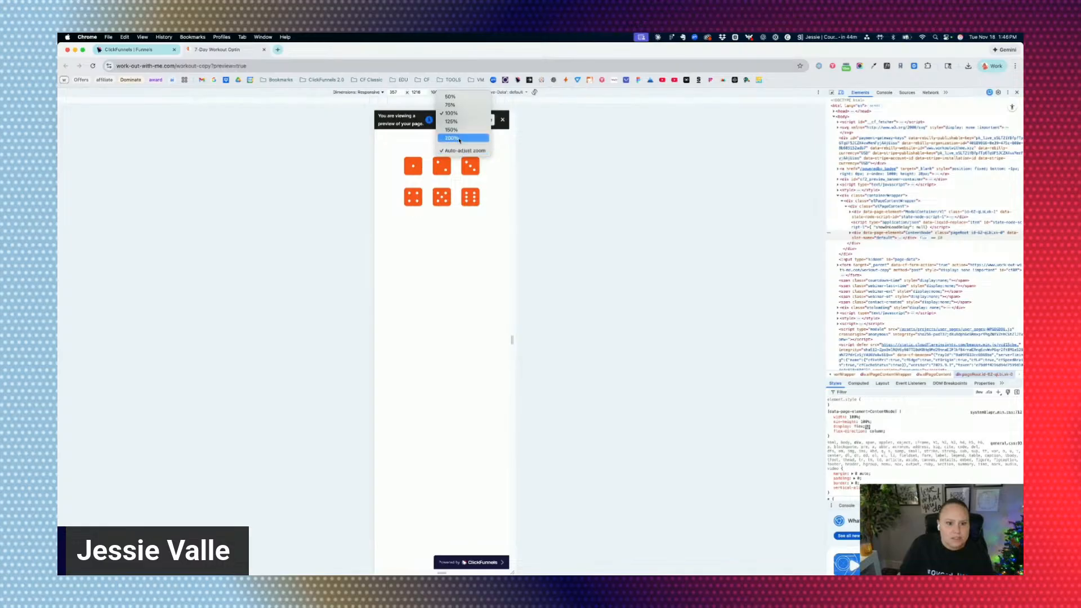
{"action": "left_click", "coordinate": [452, 138]}
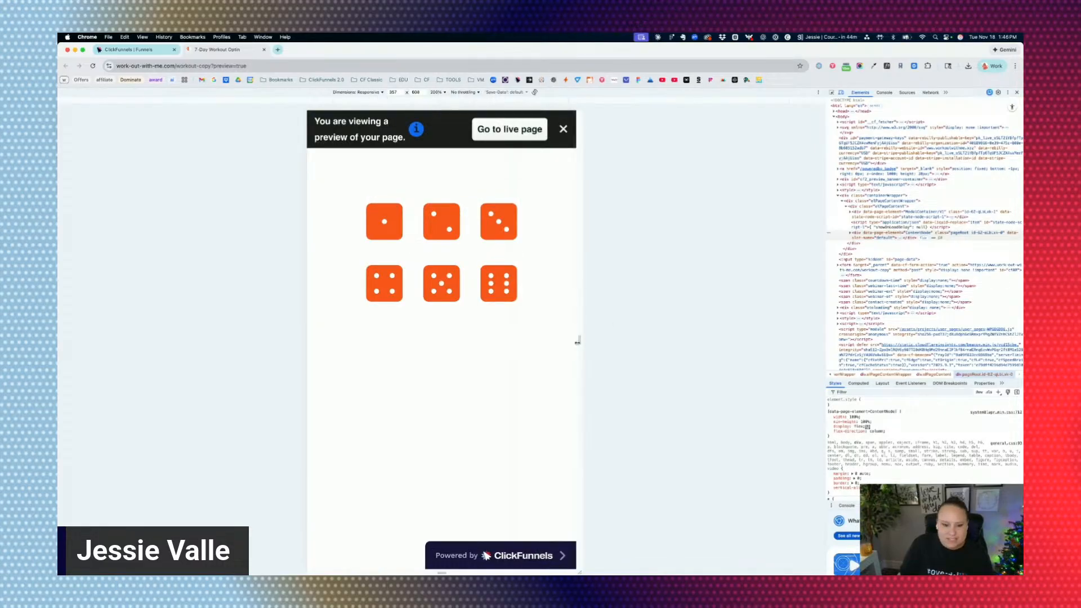
{"action": "mouse_move", "coordinate": [579, 340]}
{"action": "left_mouse_down"}
{"action": "mouse_move", "coordinate": [672, 341]}
{"action": "mouse_move", "coordinate": [556, 338]}
{"action": "mouse_move", "coordinate": [656, 339]}
{"action": "mouse_move", "coordinate": [590, 339]}
{"action": "left_mouse_up"}
Return to the page editor, set the Flex container's mobile wrapping to Wrap Reverse Mobile and save the page.
{"action": "left_click", "coordinate": [112, 50]}
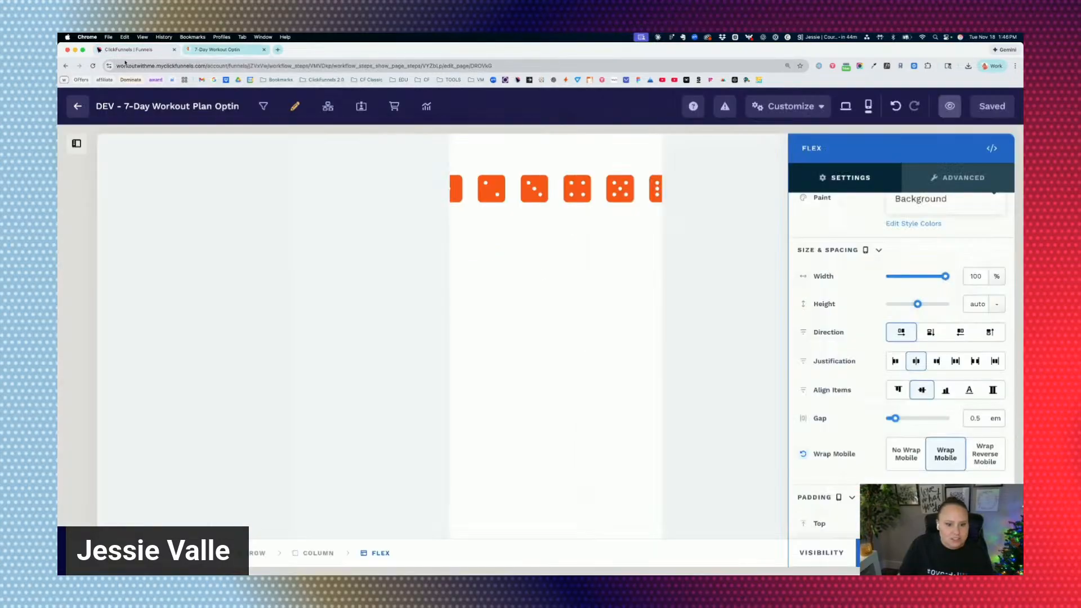
{"action": "left_click", "coordinate": [986, 459]}
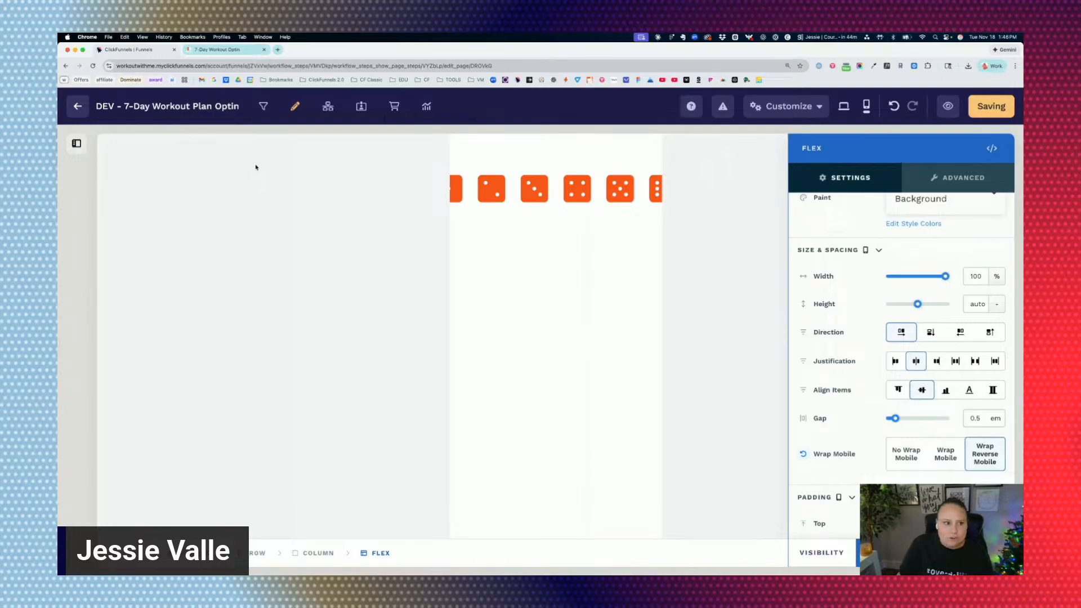
Reload the page preview and widen its responsive viewport to about 645 px to check the dice wrapping.
{"action": "left_click", "coordinate": [233, 52]}
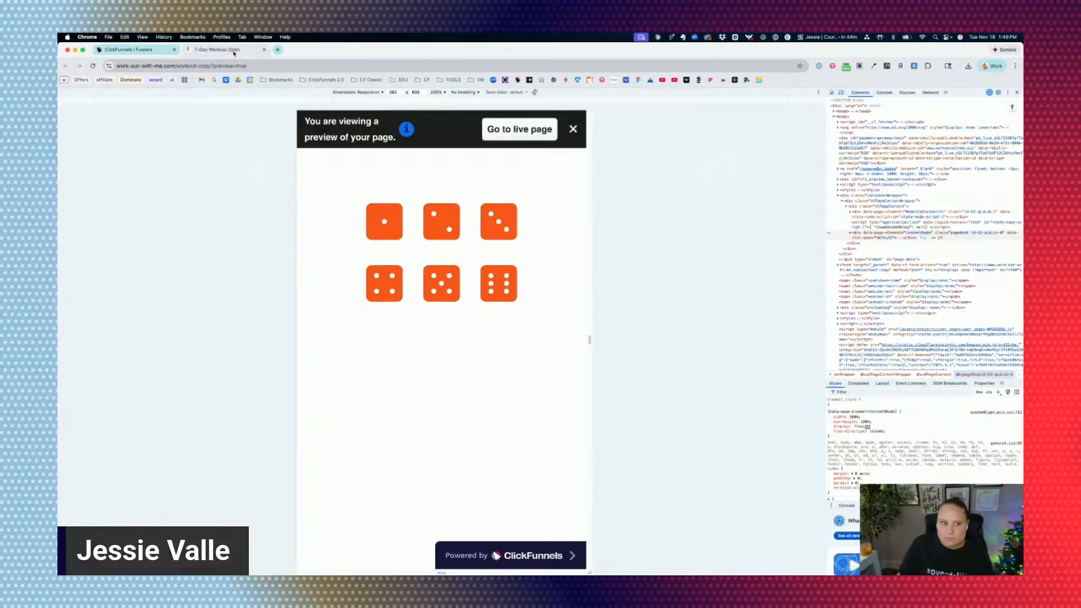
{"action": "left_click_drag", "start_coordinate": [590, 339], "coordinate": [692, 339]}
{"action": "left_click", "coordinate": [93, 66]}
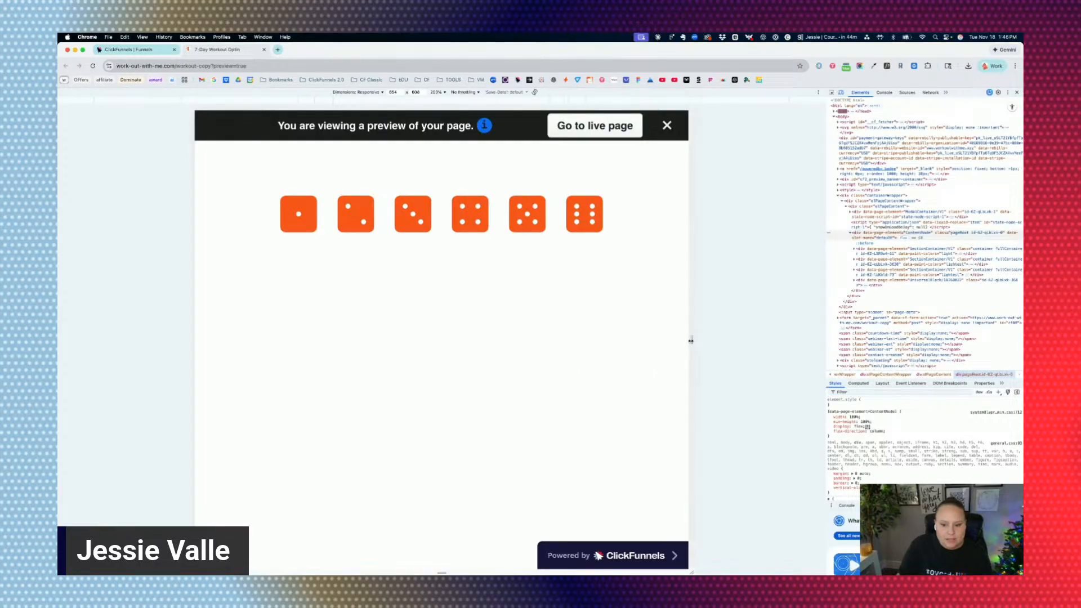
{"action": "mouse_move", "coordinate": [691, 341]}
{"action": "left_mouse_down"}
{"action": "mouse_move", "coordinate": [569, 338]}
{"action": "mouse_move", "coordinate": [603, 338]}
{"action": "mouse_move", "coordinate": [535, 325]}
{"action": "mouse_move", "coordinate": [579, 338]}
{"action": "mouse_move", "coordinate": [683, 338]}
{"action": "mouse_move", "coordinate": [562, 324]}
{"action": "mouse_move", "coordinate": [789, 338]}
{"action": "mouse_move", "coordinate": [569, 322]}
{"action": "mouse_move", "coordinate": [688, 338]}
{"action": "left_mouse_up"}
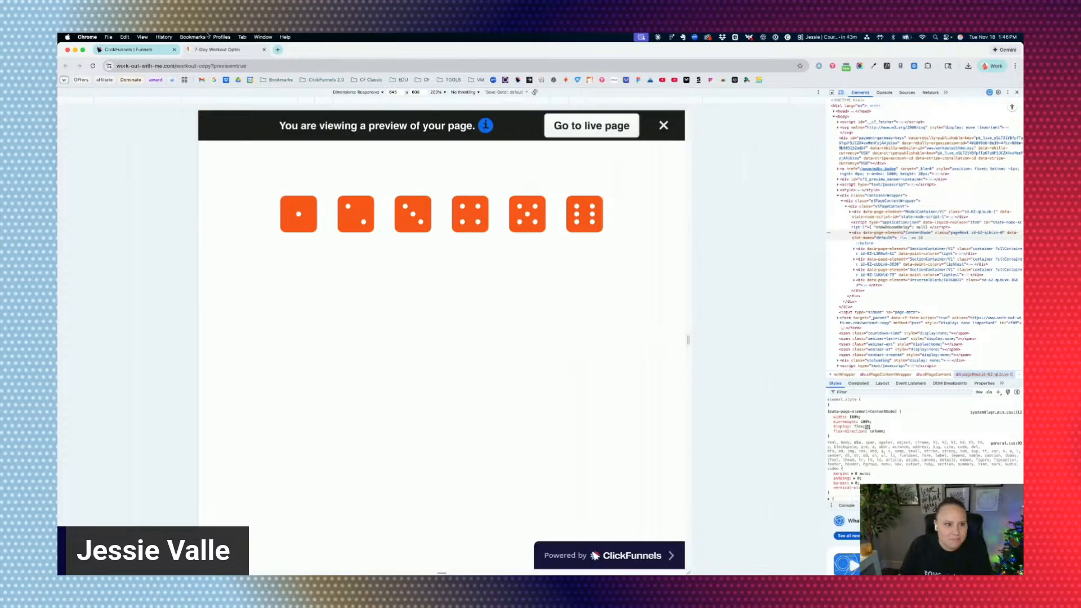
Return to the page editor, switch it to the desktop layout and close the Flex container's settings.
{"action": "left_click", "coordinate": [222, 50]}
{"action": "scroll", "coordinate": [850, 370], "scroll_direction": "down", "scroll_amount": 2}
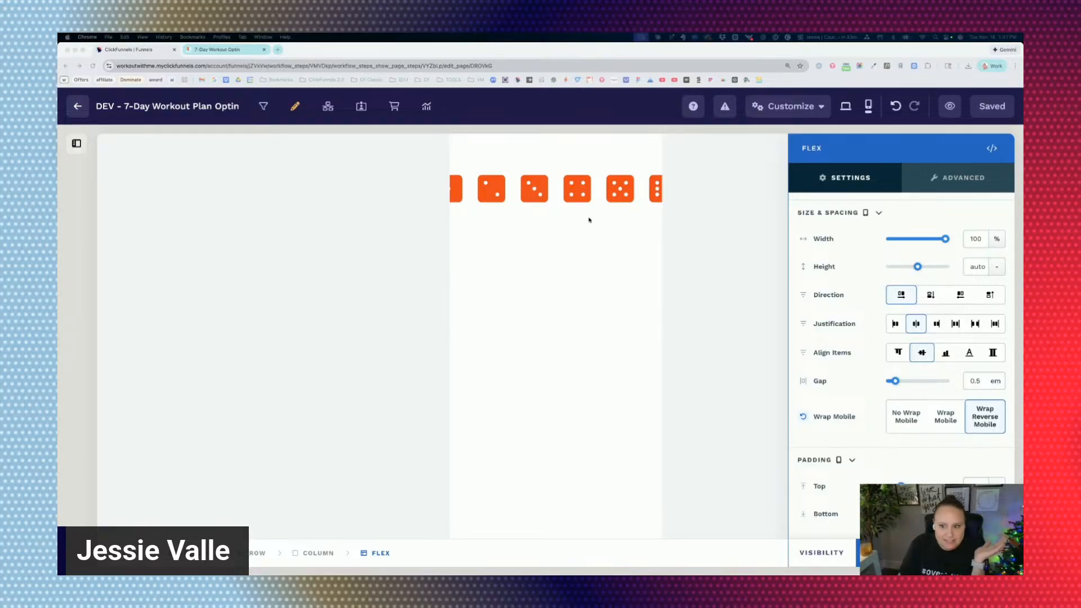
{"action": "left_click", "coordinate": [845, 107]}
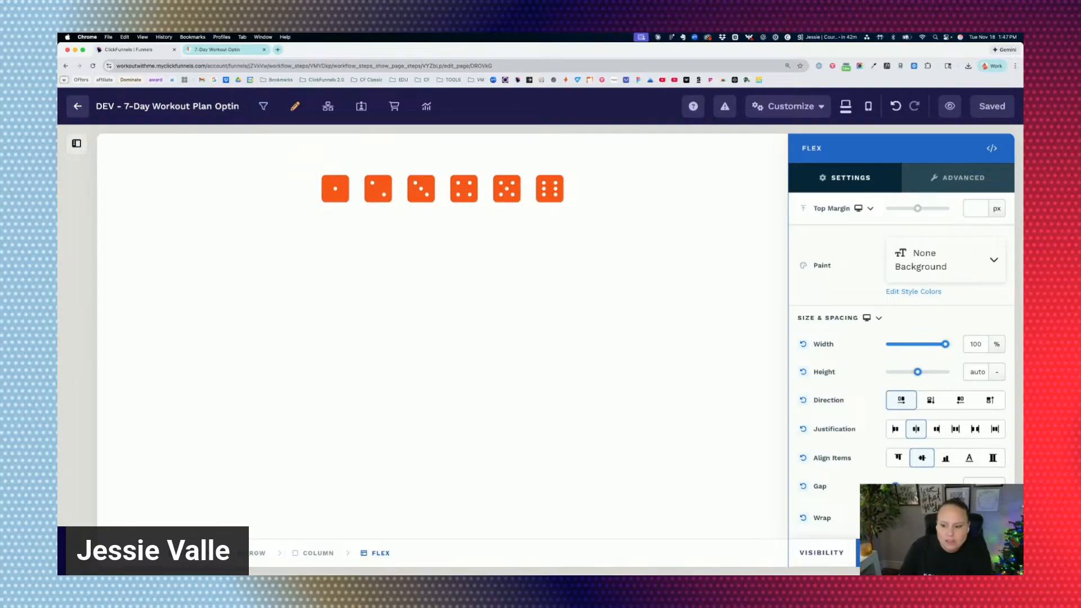
{"action": "scroll", "coordinate": [877, 350], "scroll_direction": "down", "scroll_amount": 3}
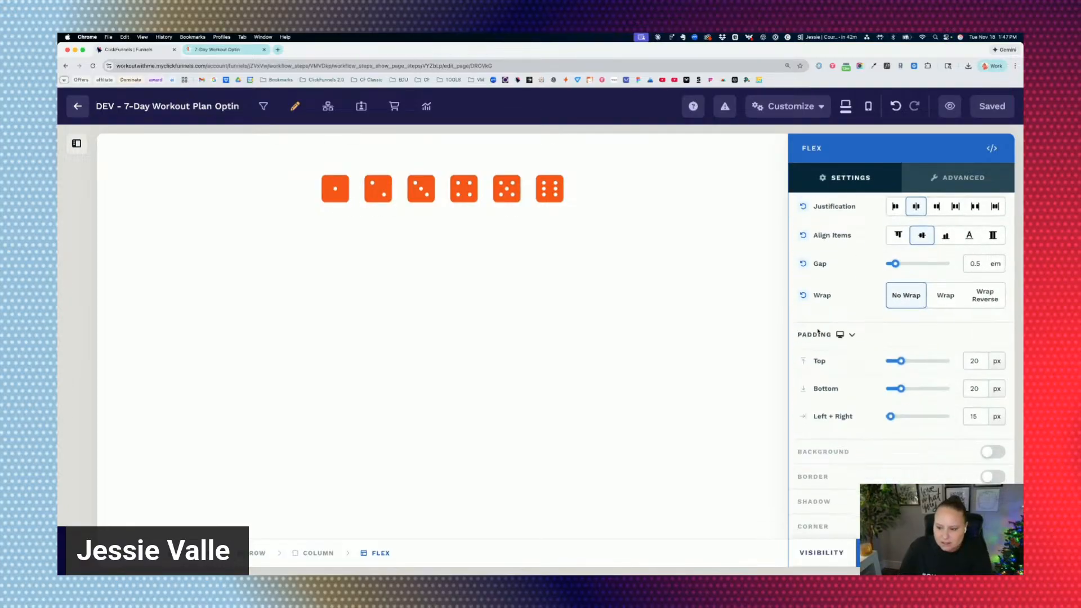
{"action": "scroll", "coordinate": [853, 383], "scroll_direction": "up", "scroll_amount": 4}
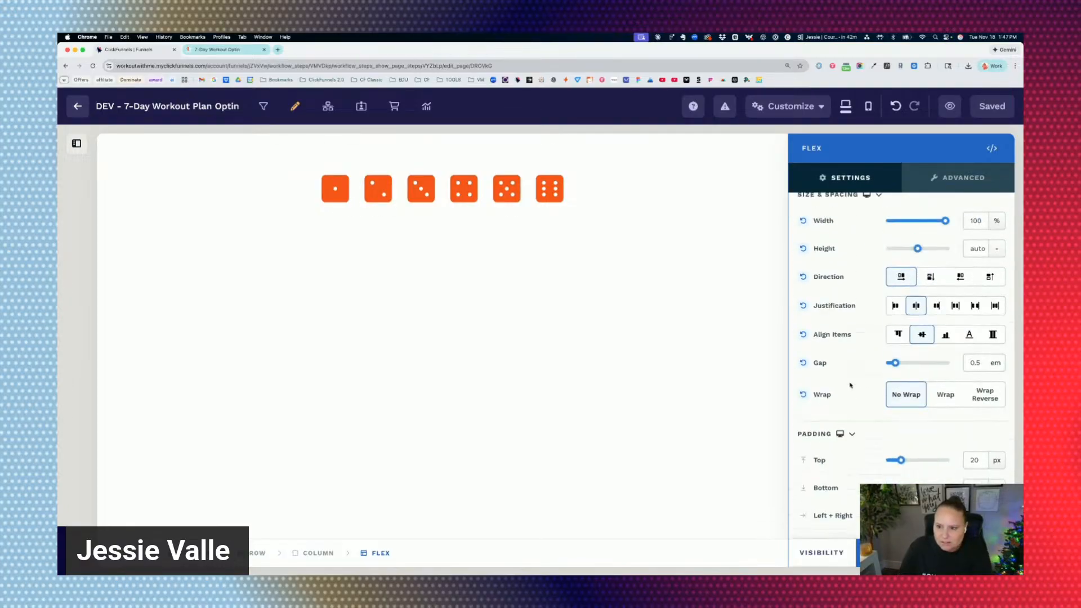
{"action": "left_click", "coordinate": [687, 226]}
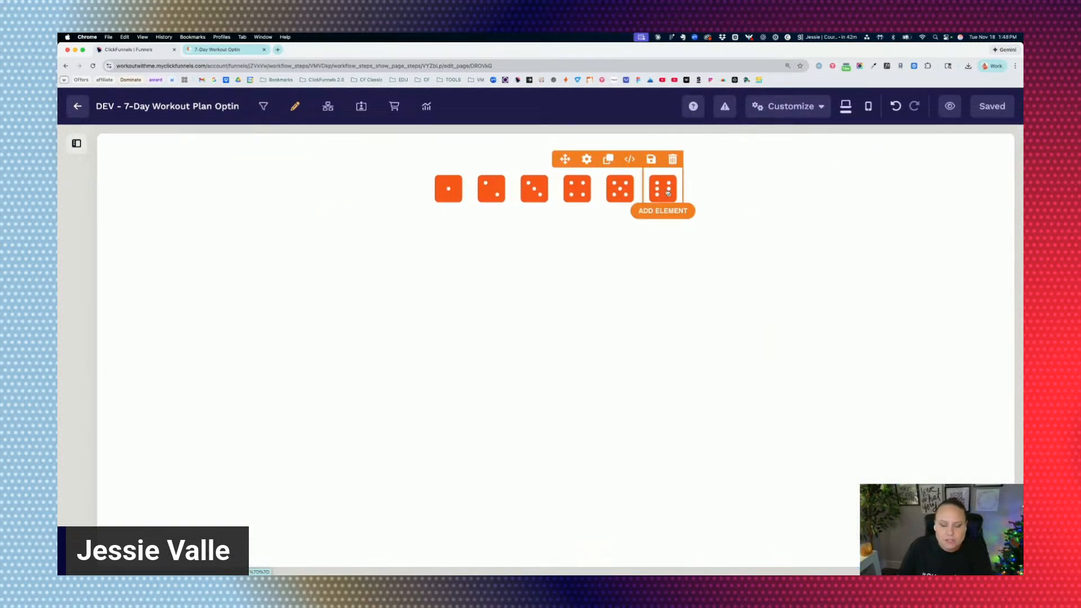
Try other Flex Shrink values on the three-dot die icon, return it to 1, and set its Flex Grow to 1.
{"action": "left_click", "coordinate": [537, 193]}
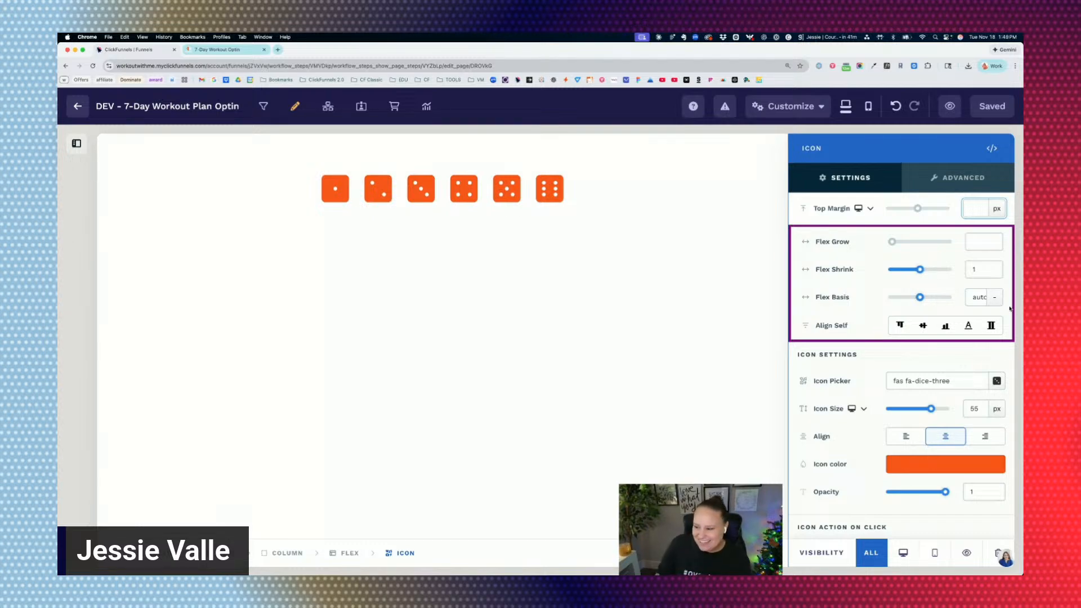
{"action": "left_click", "coordinate": [853, 251]}
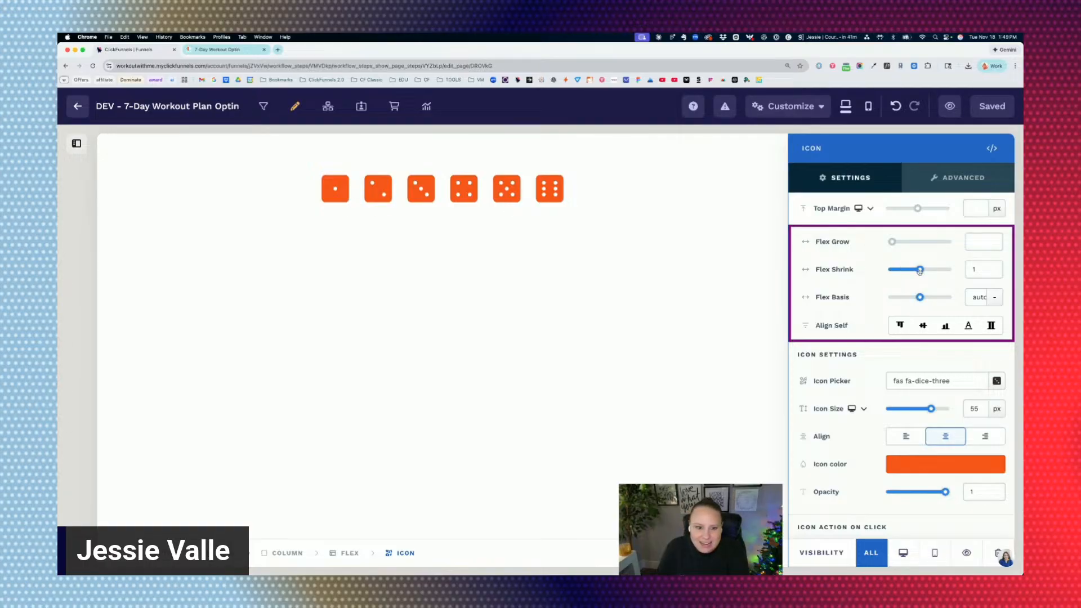
{"action": "left_click_drag", "start_coordinate": [920, 270], "coordinate": [907, 271]}
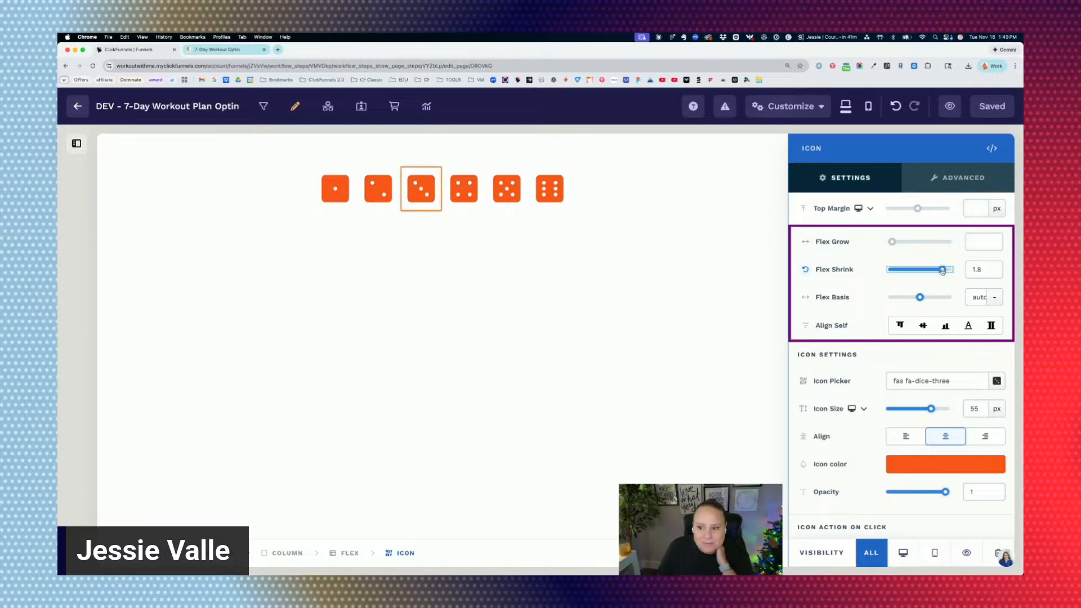
{"action": "left_click_drag", "start_coordinate": [951, 272], "coordinate": [939, 243]}
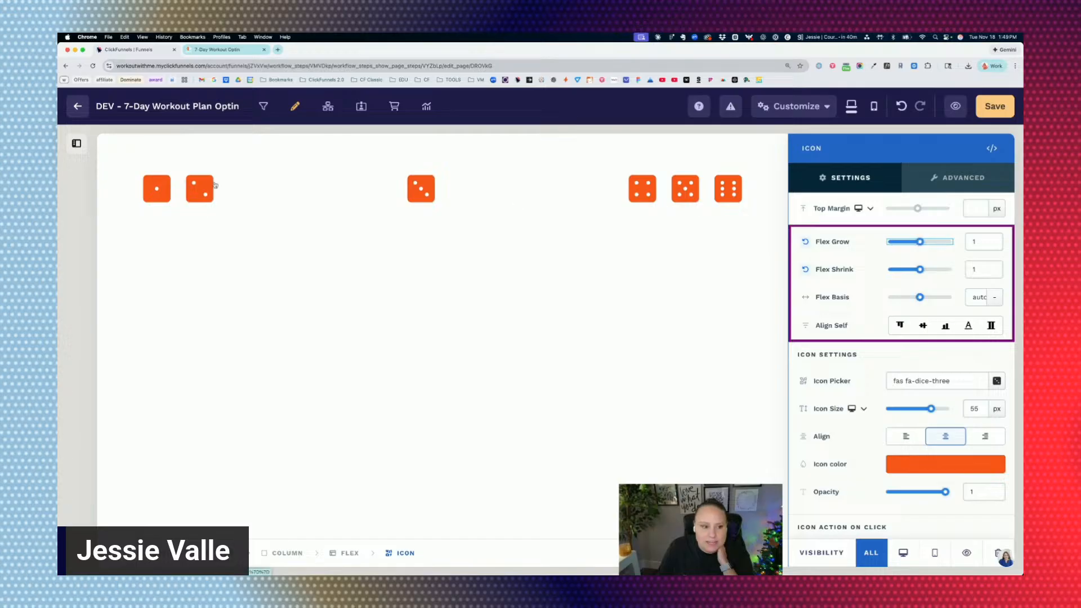
Check the stretched three-dot die icon on the page and reset its Flex Grow to the minimum.
{"action": "left_click", "coordinate": [526, 198]}
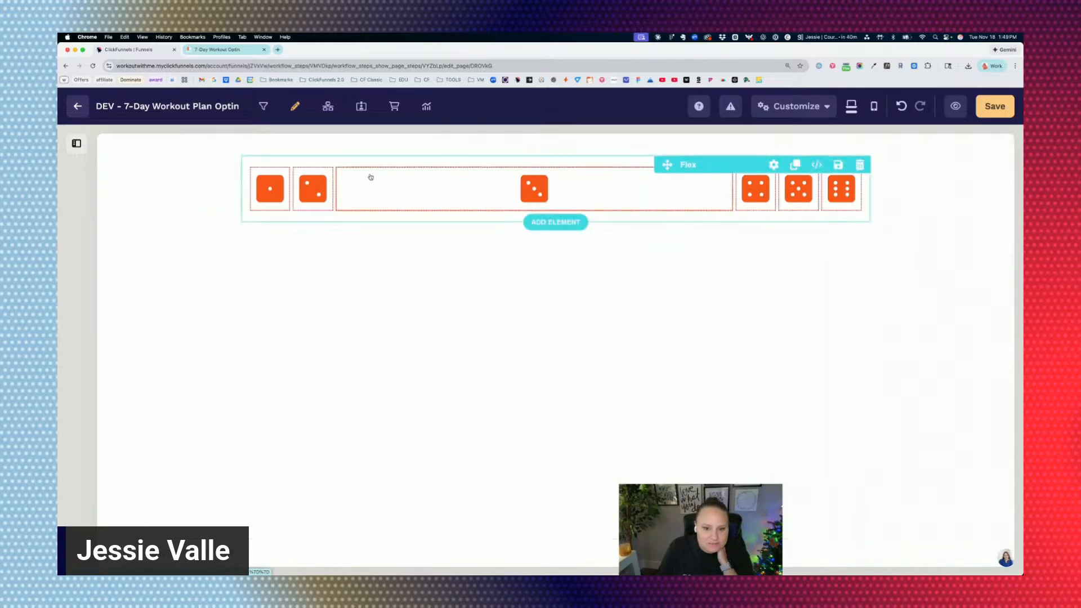
{"action": "left_click", "coordinate": [399, 188]}
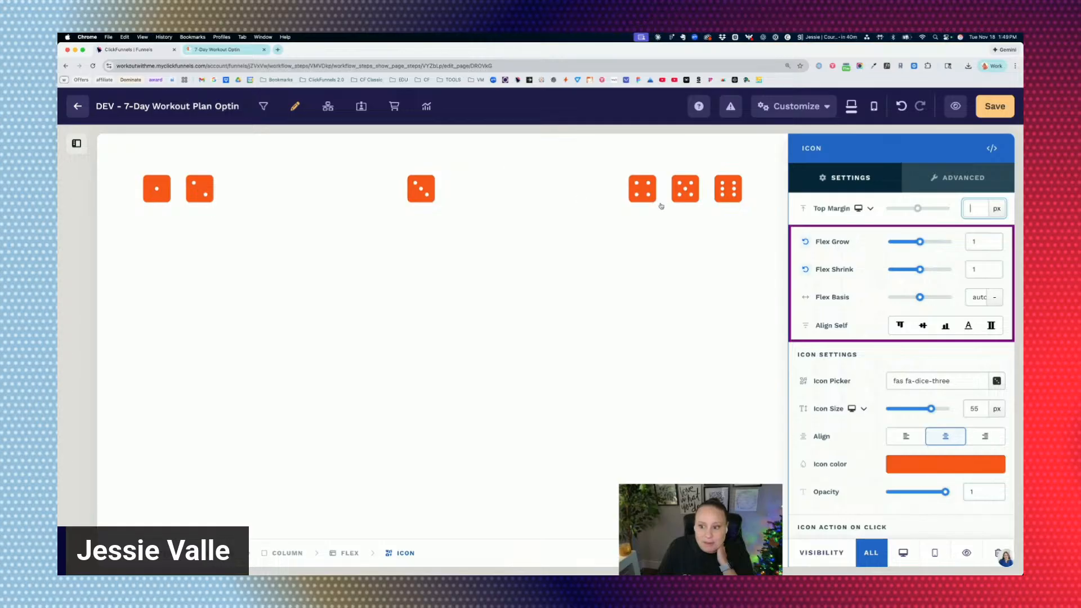
{"action": "left_click_drag", "start_coordinate": [921, 244], "coordinate": [887, 242]}
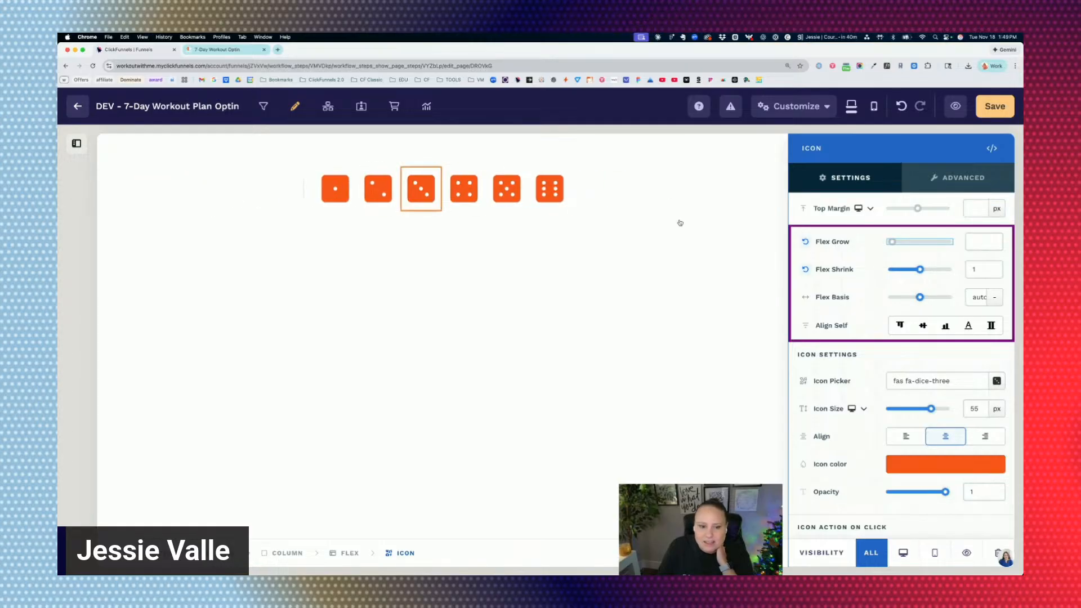
{"action": "left_click", "coordinate": [624, 223]}
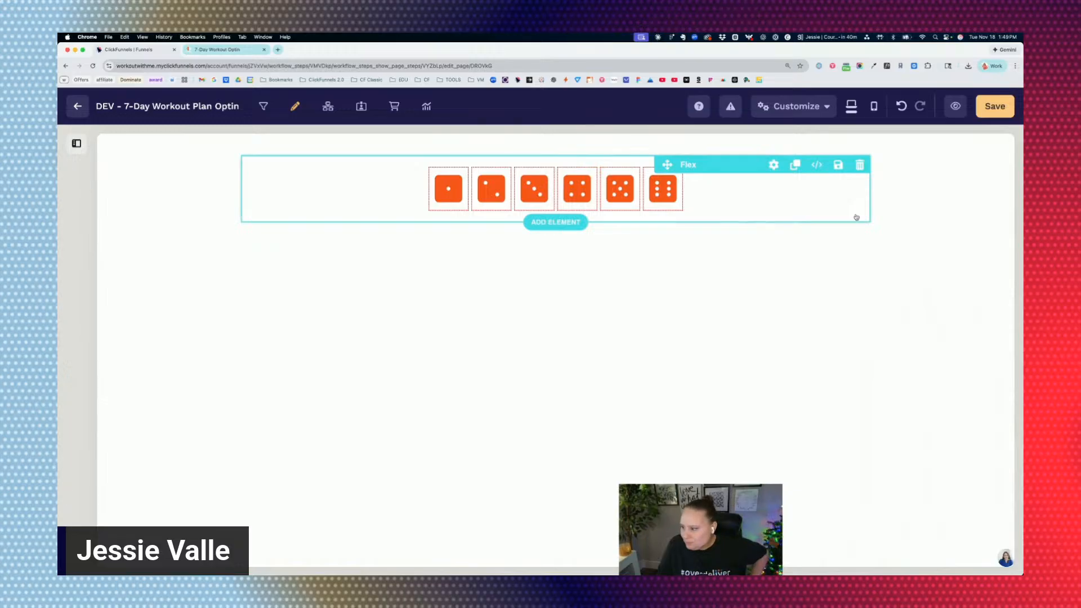
Set the top margin of the "Unlock Your Transformation:" section below the dice to 20 px.
{"action": "scroll", "coordinate": [691, 227], "scroll_direction": "down", "scroll_amount": 1}
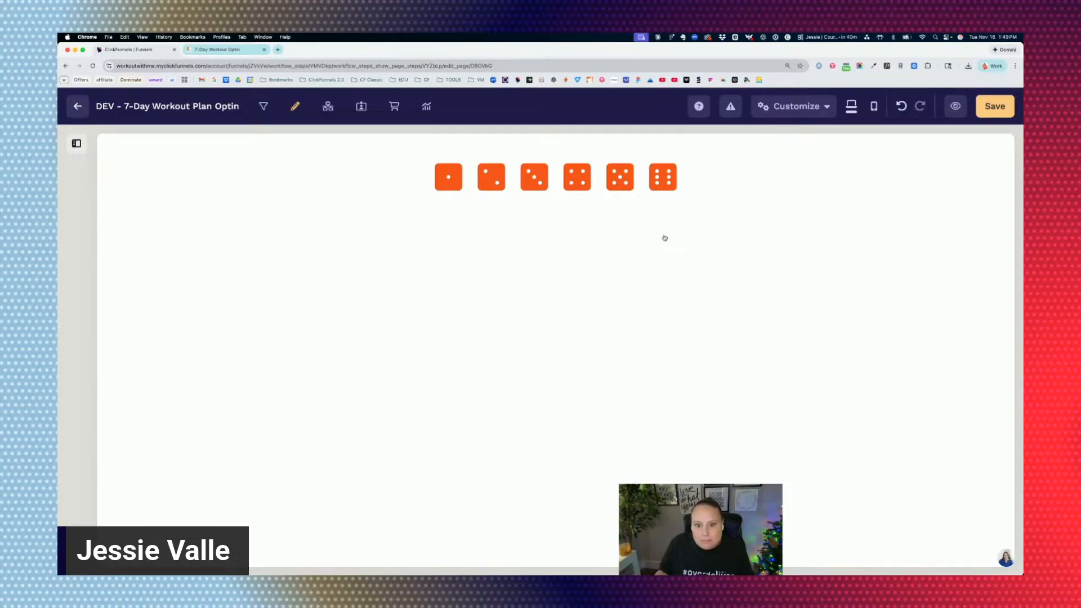
{"action": "scroll", "coordinate": [647, 243], "scroll_direction": "down", "scroll_amount": 3}
{"action": "scroll", "coordinate": [634, 251], "scroll_direction": "up", "scroll_amount": 4}
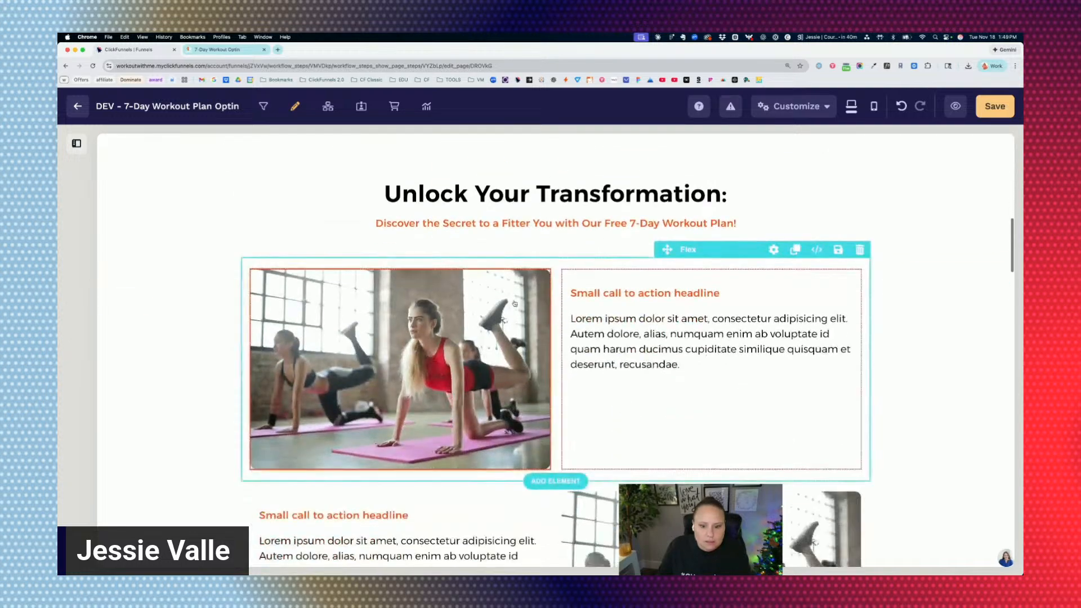
{"action": "left_click", "coordinate": [918, 163]}
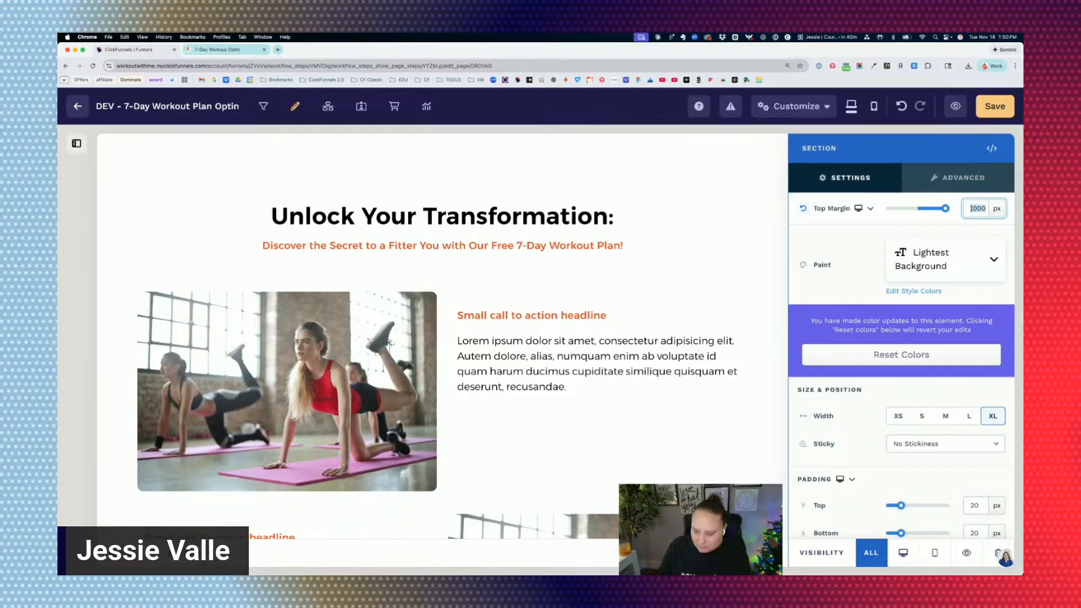
{"action": "scroll", "coordinate": [529, 251], "scroll_direction": "up", "scroll_amount": 15}
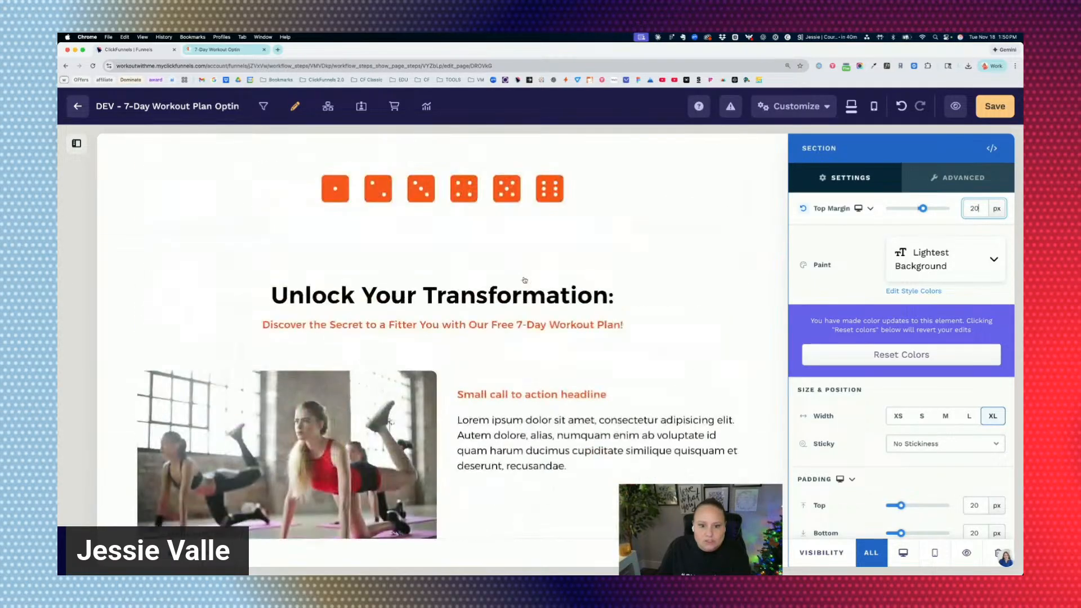
{"action": "left_click", "coordinate": [523, 280]}
Examine the alternating image and text Flex rows under "Unlock Your Transformation:" in the desktop layout and in the mobile layout.
{"action": "scroll", "coordinate": [507, 263], "scroll_direction": "down", "scroll_amount": 1}
{"action": "scroll", "coordinate": [507, 263], "scroll_direction": "down", "scroll_amount": 3}
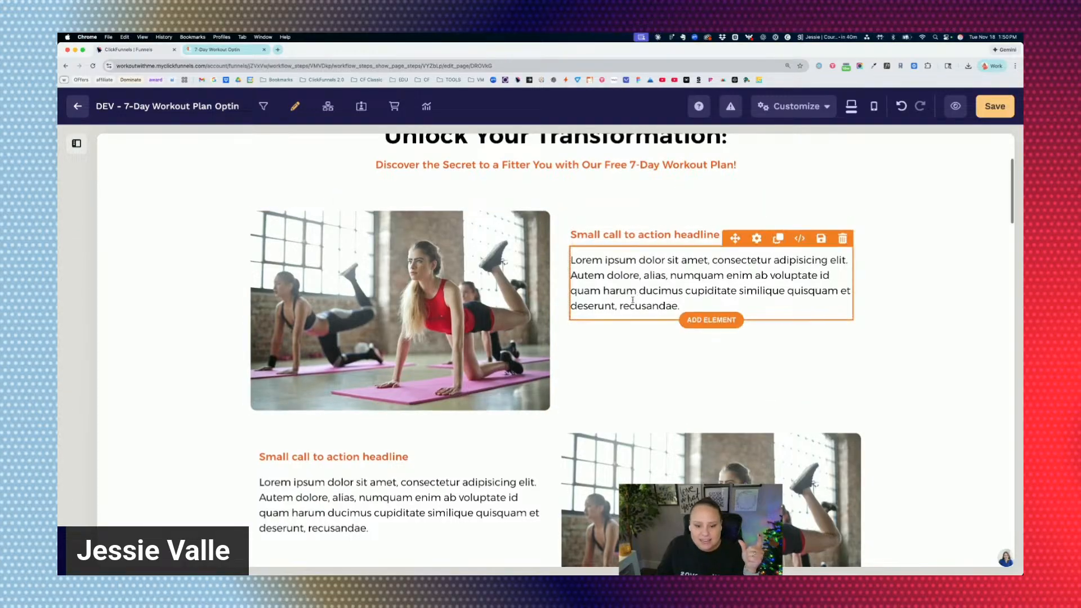
{"action": "scroll", "coordinate": [634, 299], "scroll_direction": "down", "scroll_amount": 5}
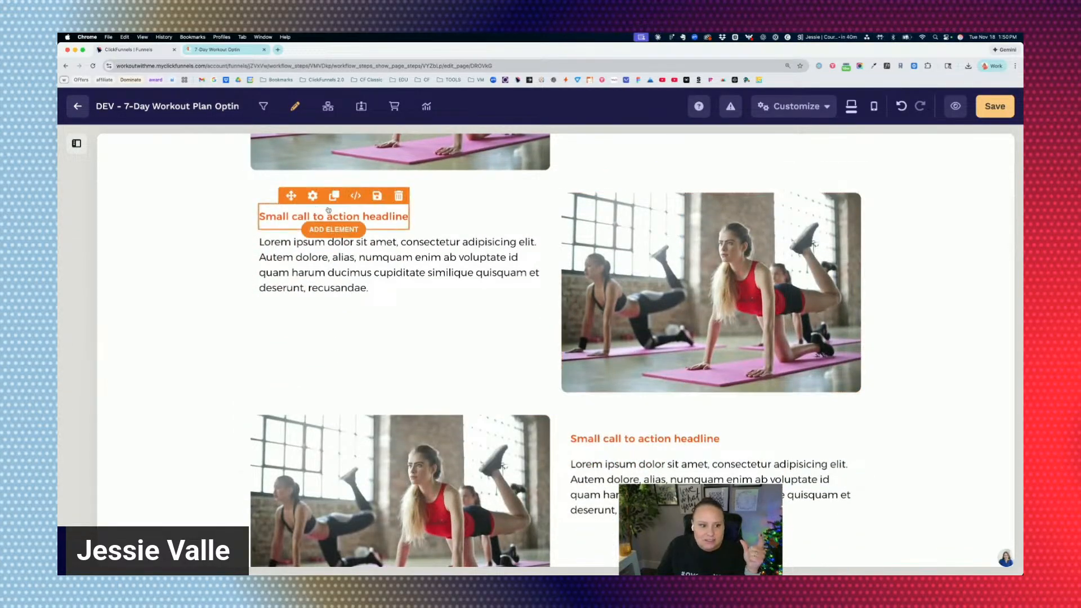
{"action": "scroll", "coordinate": [619, 310], "scroll_direction": "down", "scroll_amount": 3}
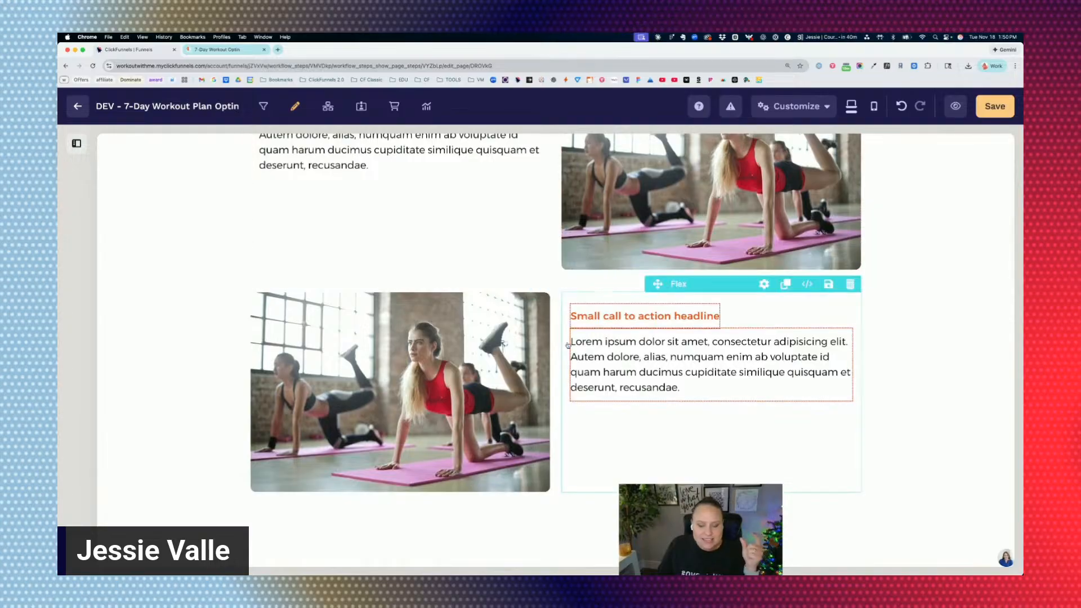
{"action": "scroll", "coordinate": [463, 327], "scroll_direction": "up", "scroll_amount": 8}
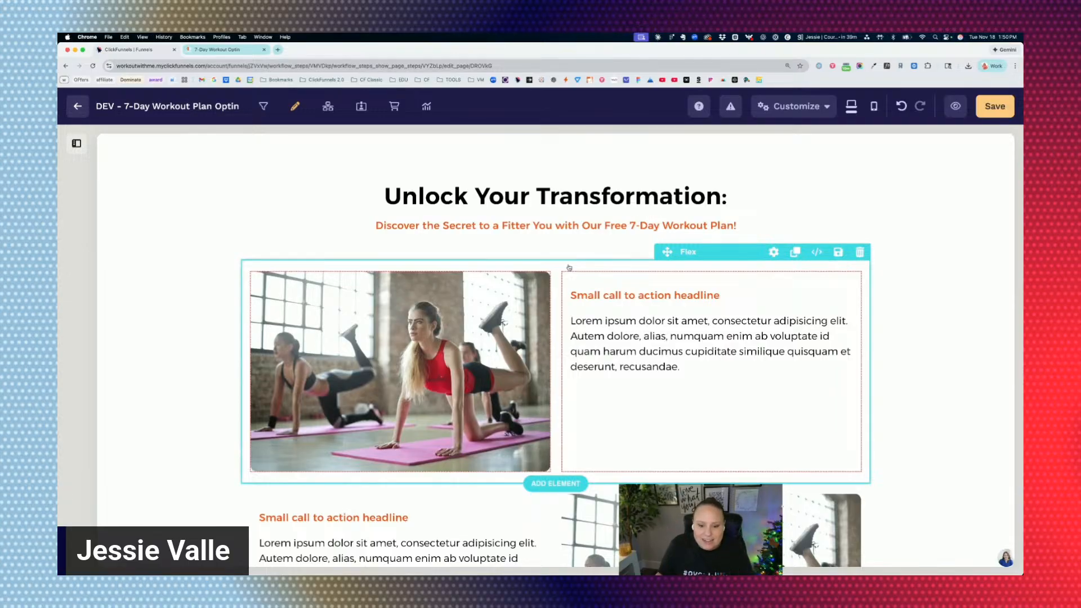
{"action": "scroll", "coordinate": [583, 271], "scroll_direction": "up", "scroll_amount": 1}
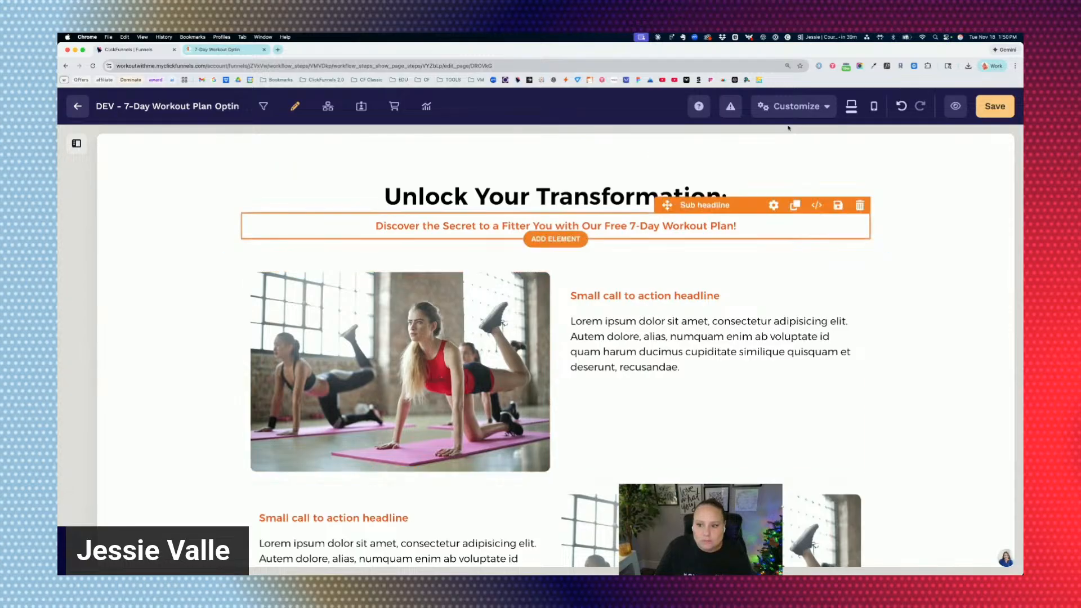
{"action": "scroll", "coordinate": [583, 268], "scroll_direction": "down", "scroll_amount": 1}
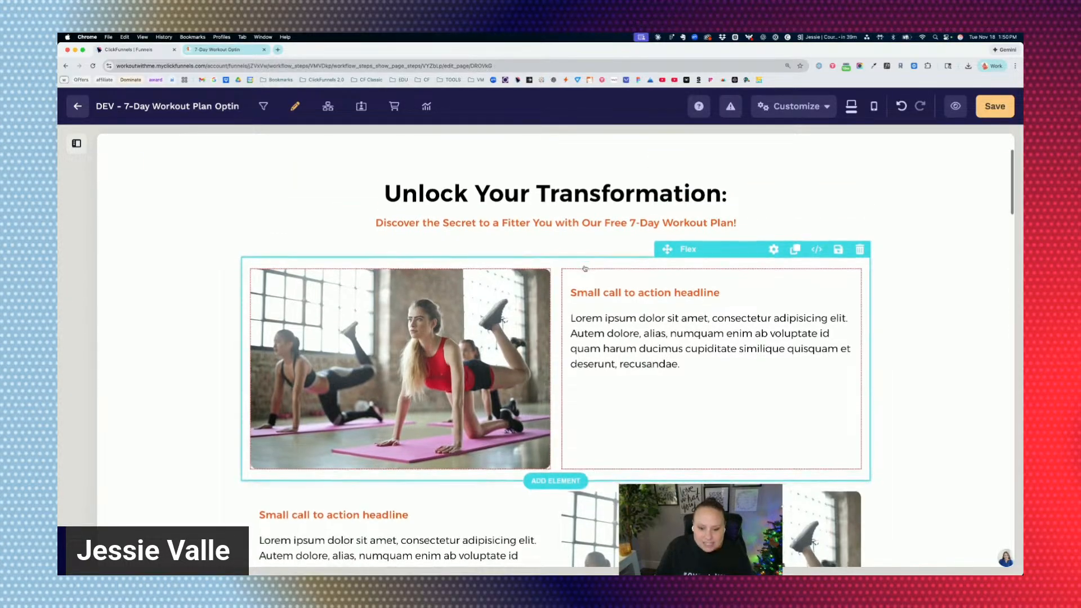
{"action": "scroll", "coordinate": [574, 268], "scroll_direction": "up", "scroll_amount": 1}
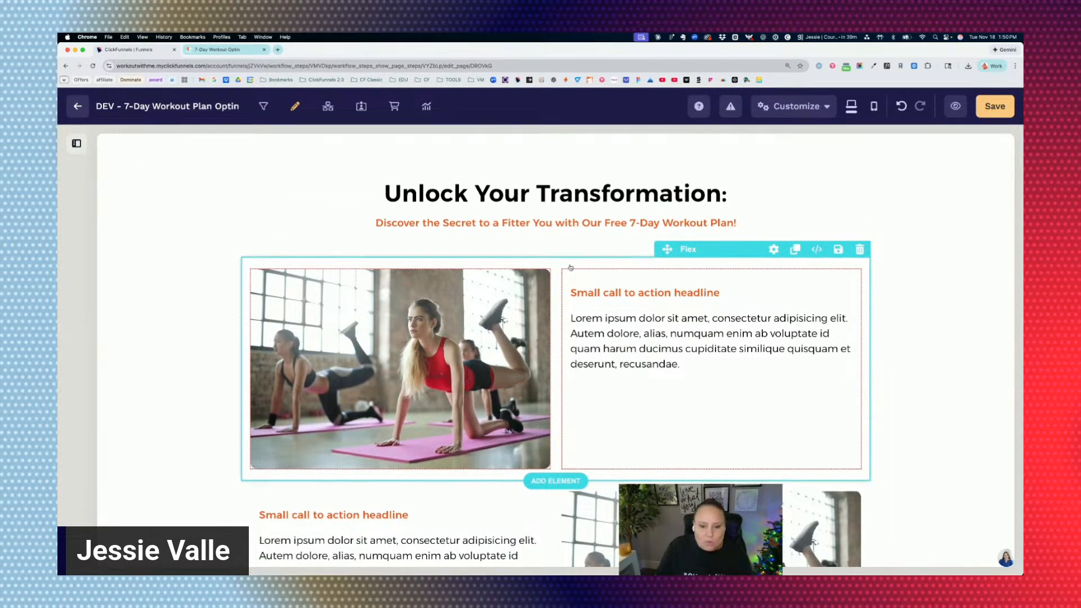
{"action": "left_click", "coordinate": [719, 257]}
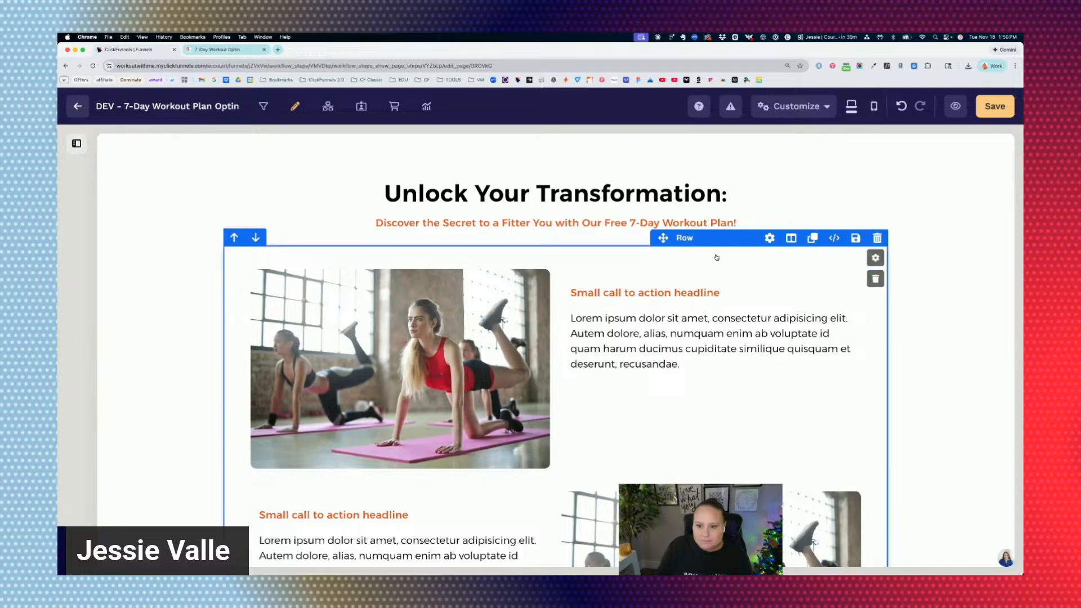
{"action": "scroll", "coordinate": [721, 264], "scroll_direction": "down", "scroll_amount": 3}
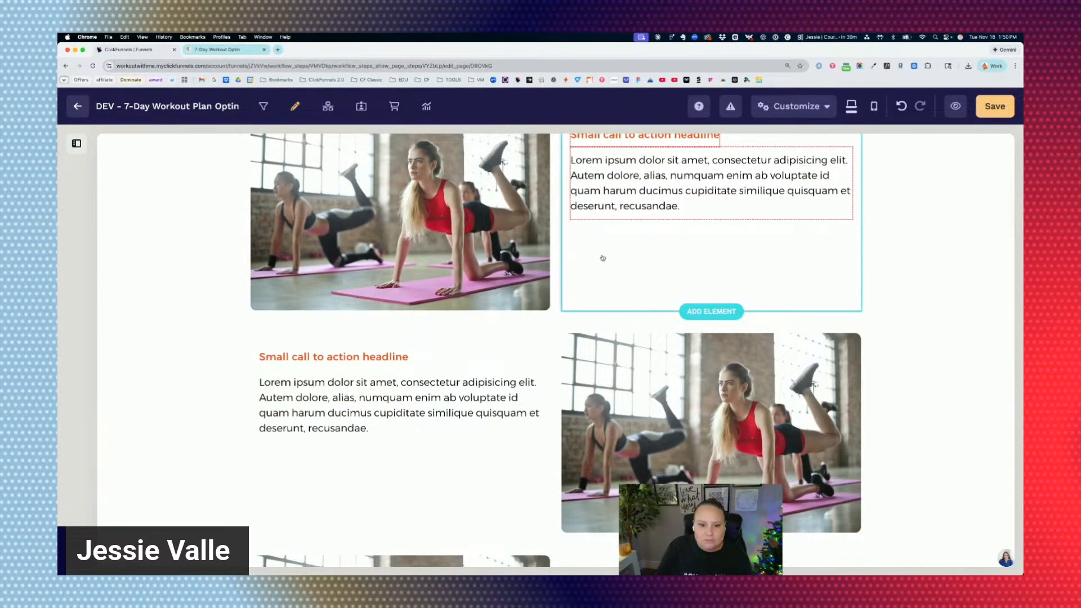
{"action": "left_click", "coordinate": [874, 106]}
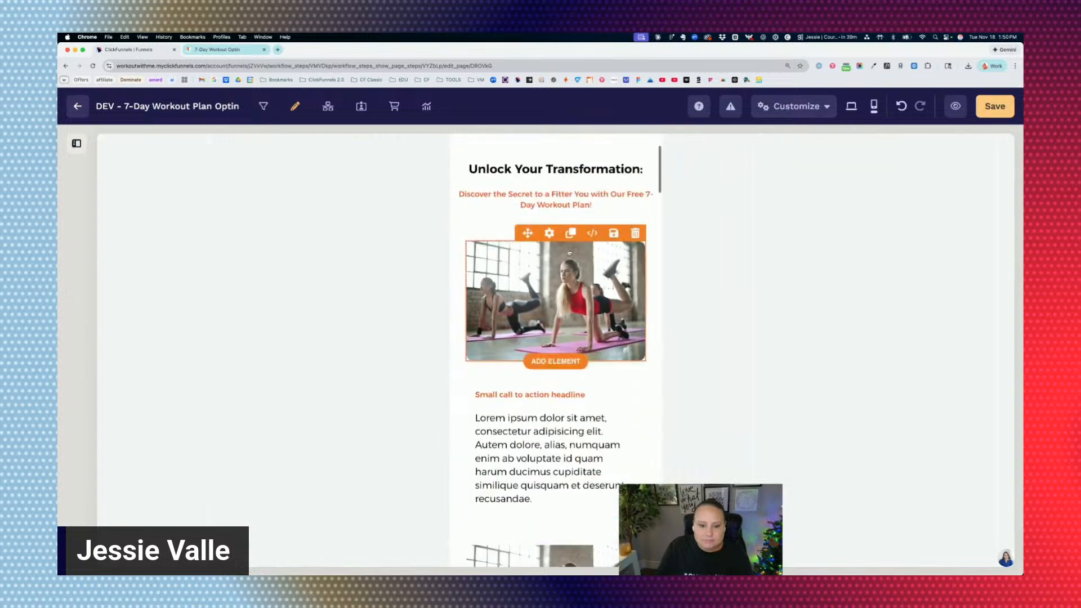
Review the mobile direction and wrap settings of the first image-text row's Flex container under "Unlock Your Transformation:".
{"action": "left_click", "coordinate": [465, 294]}
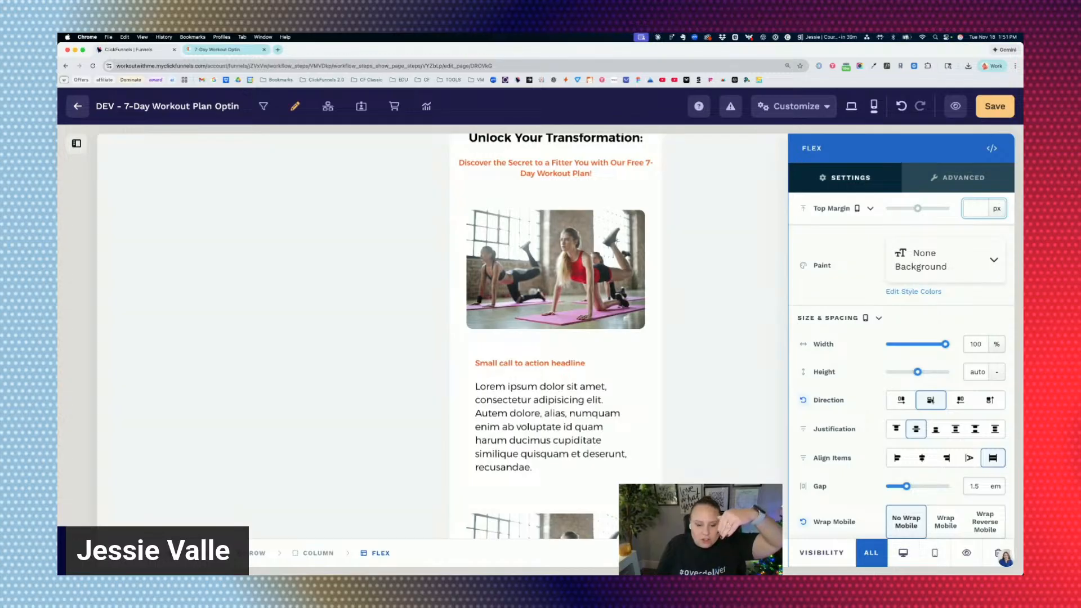
{"action": "scroll", "coordinate": [618, 418], "scroll_direction": "down", "scroll_amount": 5}
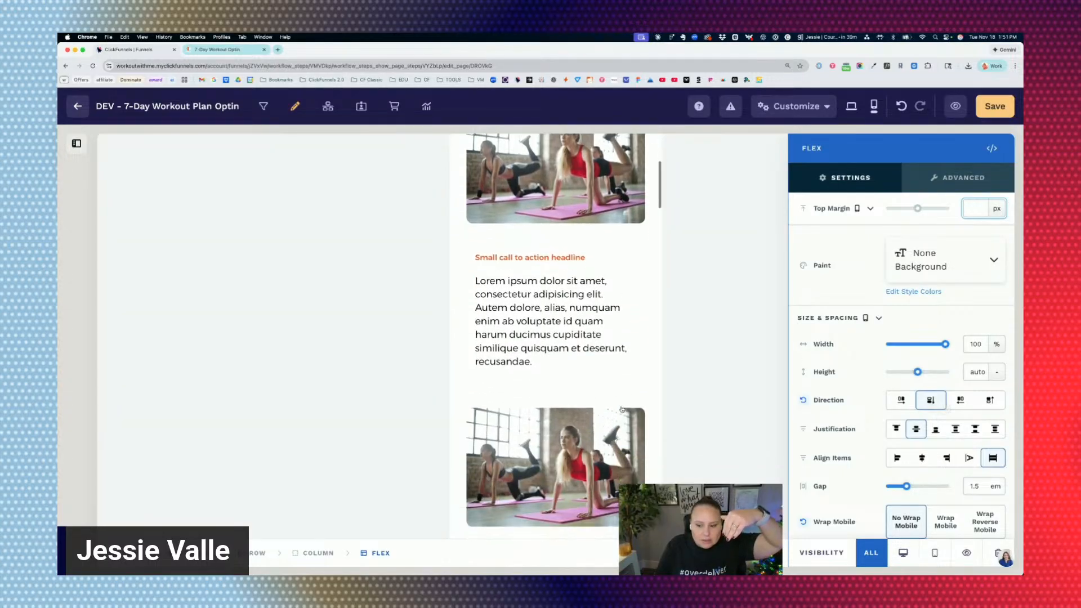
{"action": "left_click", "coordinate": [650, 296]}
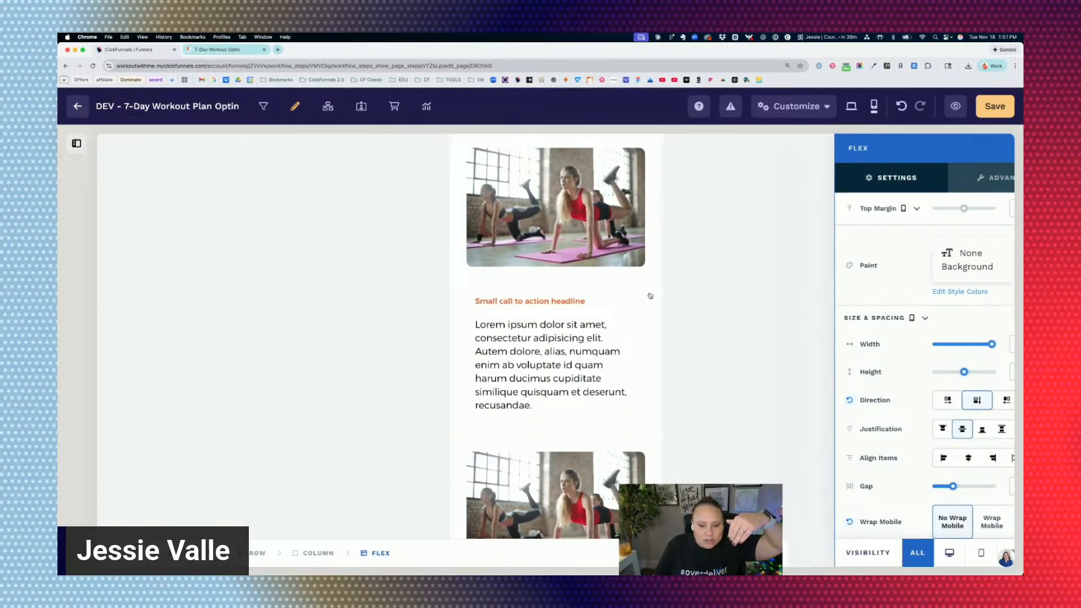
Try the row and then the column direction on the second image-text row in mobile and compare its stacking with the other rows.
{"action": "left_click", "coordinate": [649, 290]}
{"action": "scroll", "coordinate": [648, 290], "scroll_direction": "down", "scroll_amount": 4}
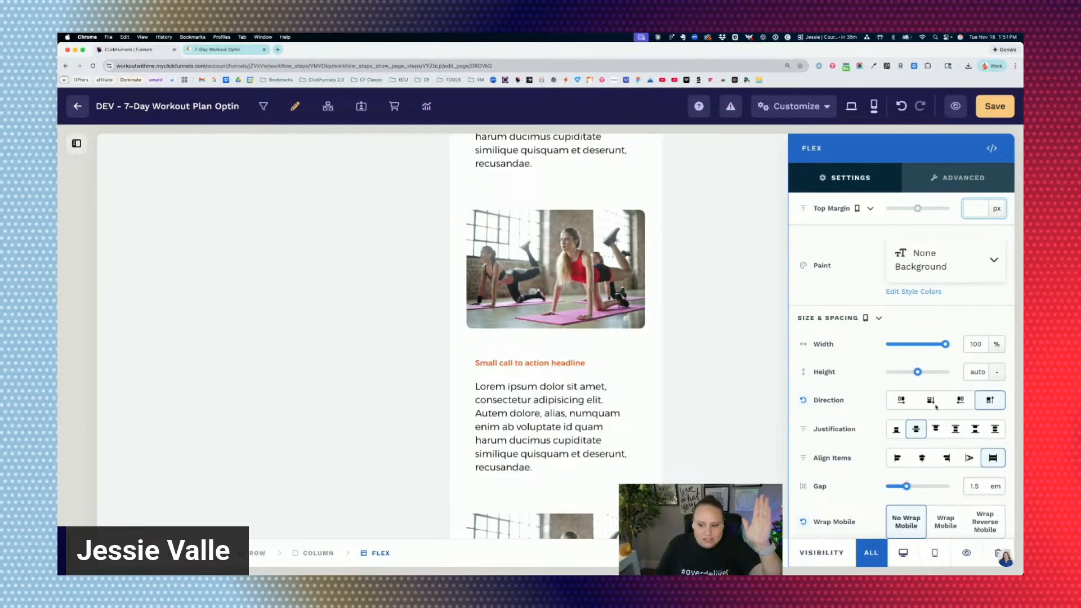
{"action": "left_click", "coordinate": [903, 402]}
{"action": "left_click", "coordinate": [930, 401]}
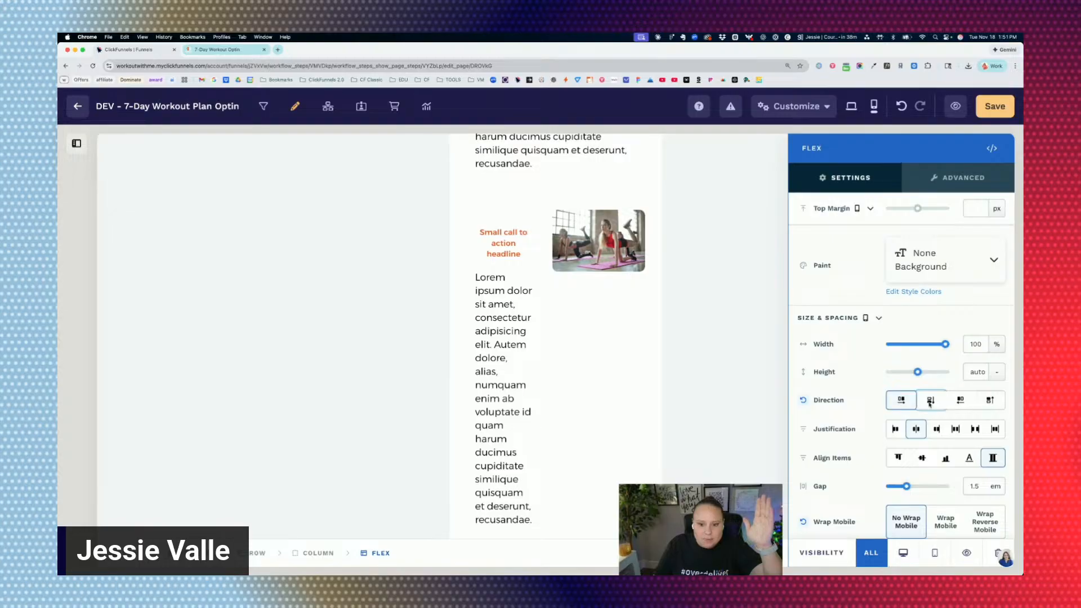
{"action": "scroll", "coordinate": [489, 212], "scroll_direction": "up", "scroll_amount": 4}
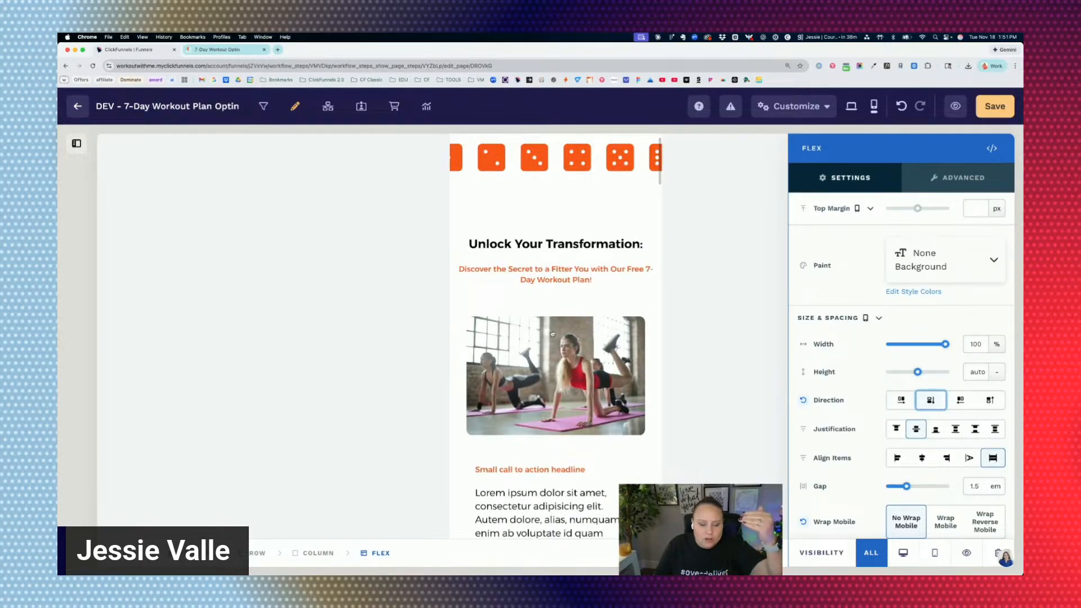
{"action": "scroll", "coordinate": [552, 334], "scroll_direction": "down", "scroll_amount": 6}
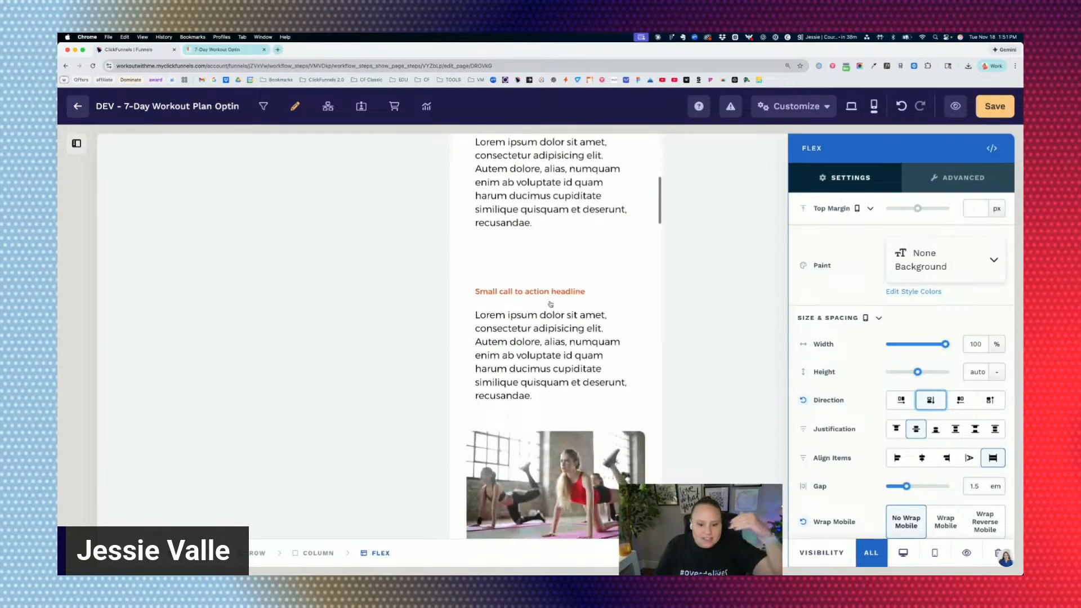
{"action": "scroll", "coordinate": [550, 304], "scroll_direction": "down", "scroll_amount": 4}
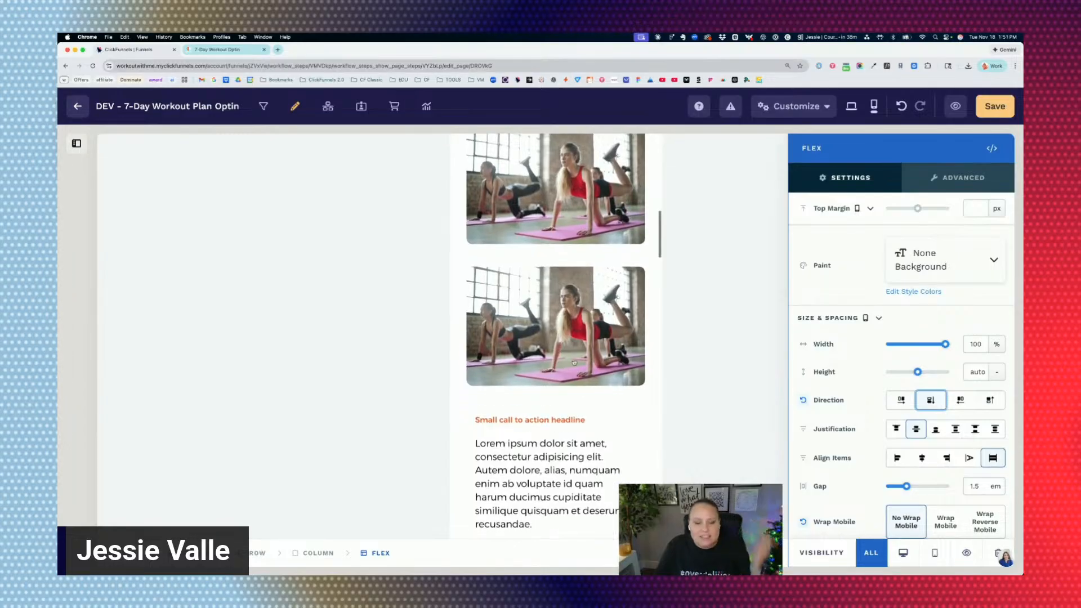
{"action": "scroll", "coordinate": [580, 358], "scroll_direction": "down", "scroll_amount": 4}
Set the mobile direction of the second image-text row's Flex container to column reverse.
{"action": "left_click", "coordinate": [647, 277]}
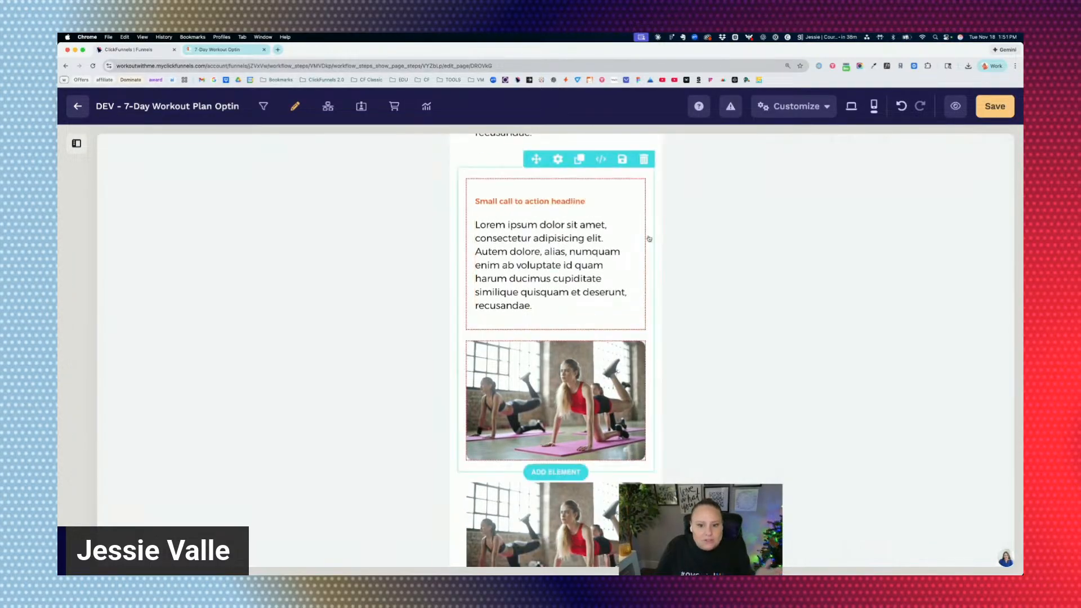
{"action": "left_click", "coordinate": [649, 238]}
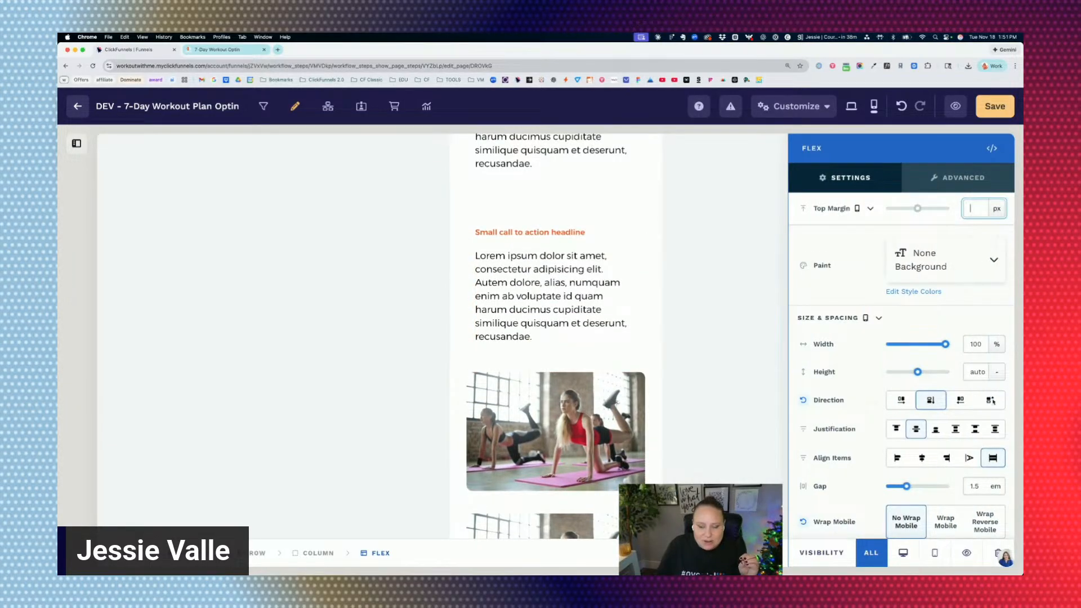
{"action": "left_click", "coordinate": [991, 400]}
{"action": "left_click", "coordinate": [536, 268]}
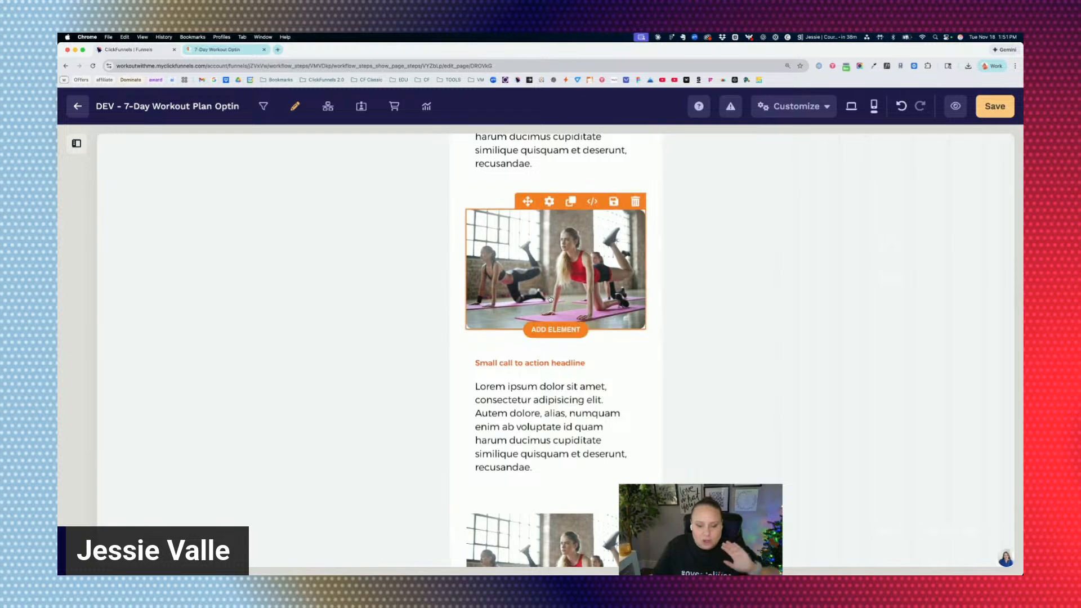
Examine the stacking order of images and text across all the image-text rows in the mobile layout.
{"action": "scroll", "coordinate": [551, 281], "scroll_direction": "up", "scroll_amount": 5}
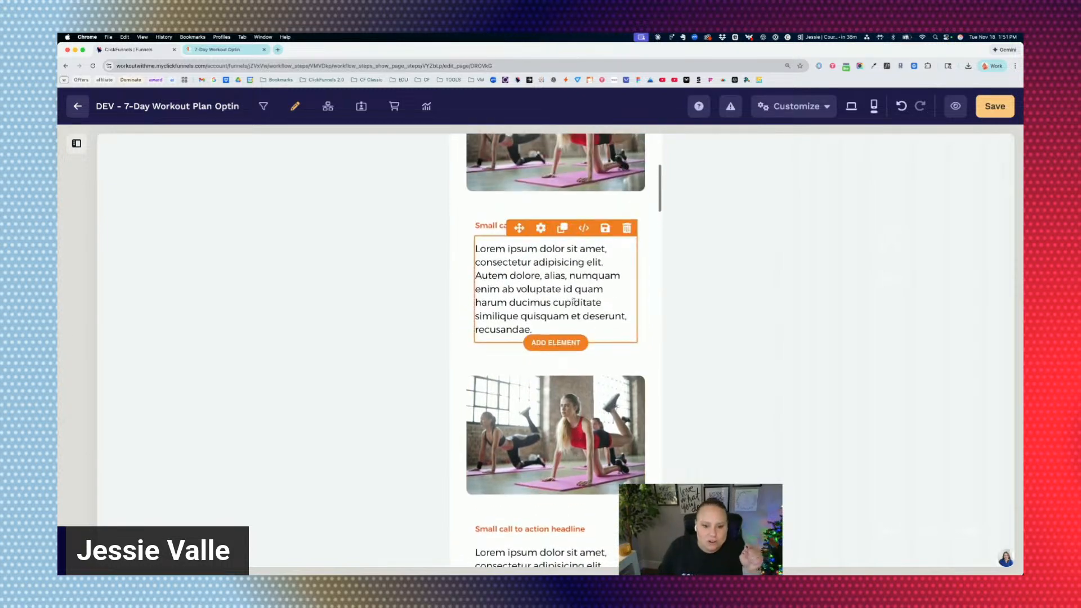
{"action": "scroll", "coordinate": [551, 251], "scroll_direction": "down", "scroll_amount": 5}
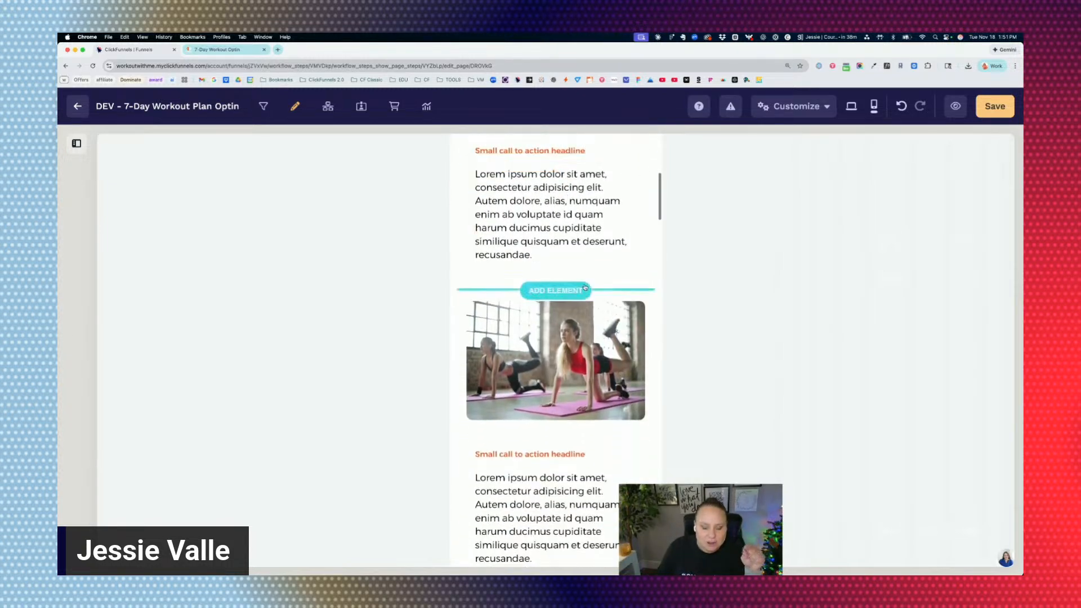
{"action": "scroll", "coordinate": [585, 288], "scroll_direction": "down", "scroll_amount": 3}
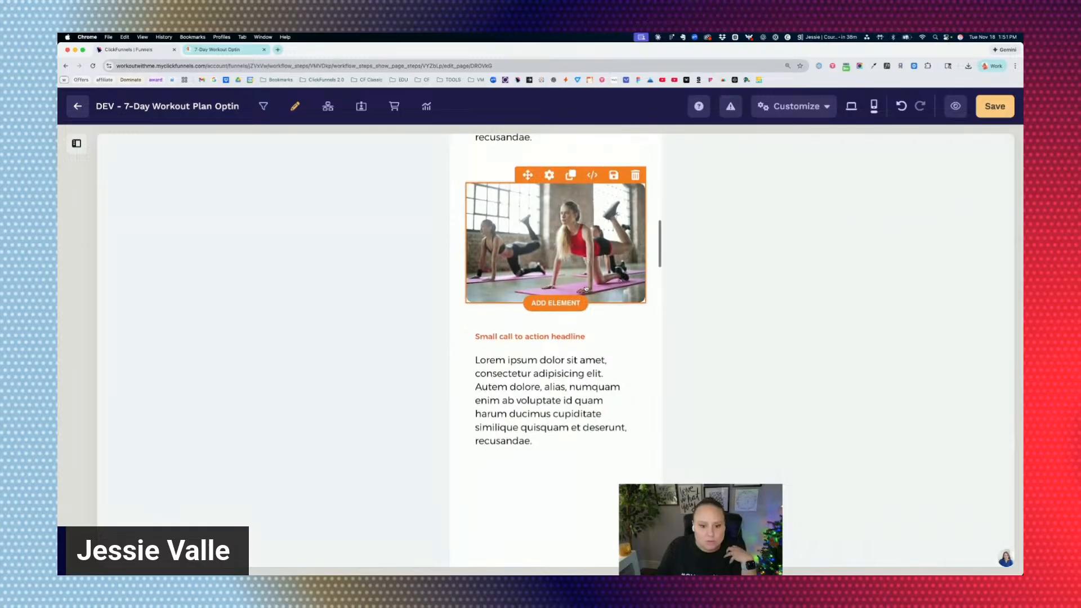
{"action": "scroll", "coordinate": [585, 287], "scroll_direction": "up", "scroll_amount": 10}
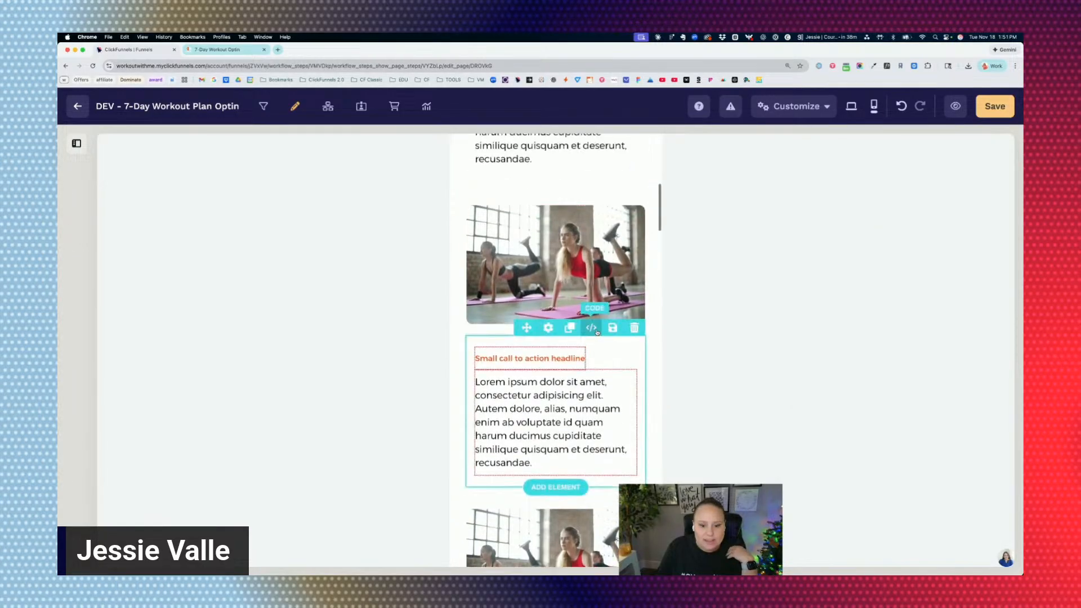
{"action": "scroll", "coordinate": [596, 331], "scroll_direction": "up", "scroll_amount": 1}
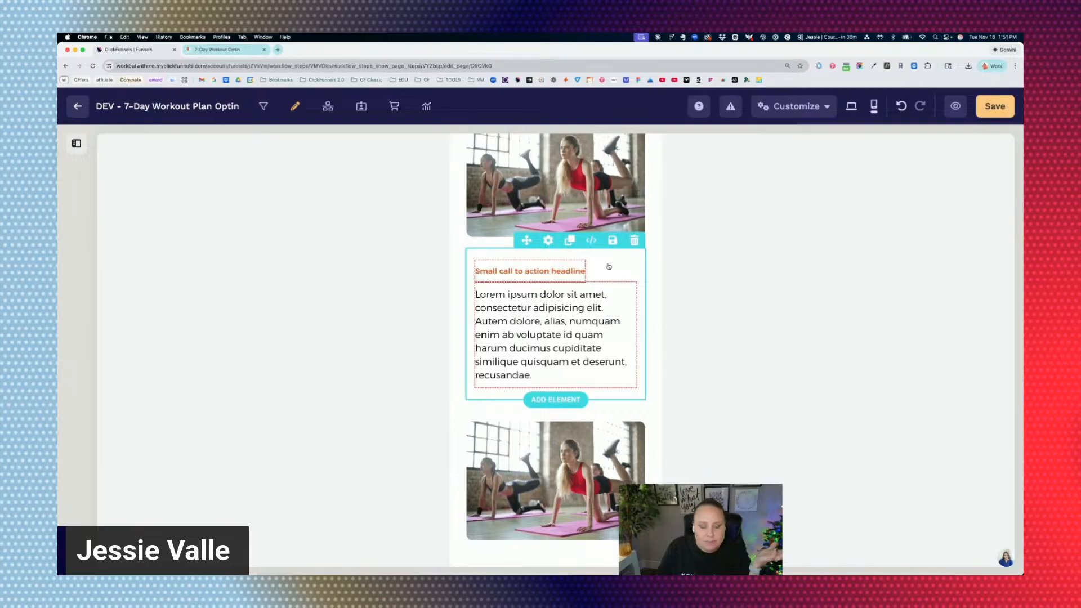
{"action": "scroll", "coordinate": [608, 273], "scroll_direction": "up", "scroll_amount": 2}
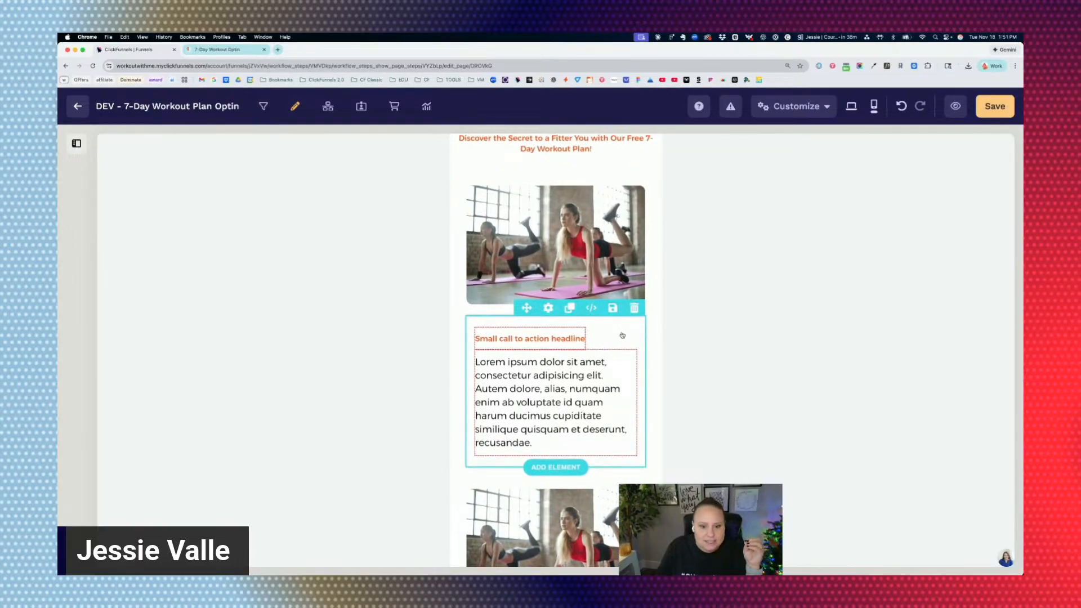
{"action": "scroll", "coordinate": [622, 335], "scroll_direction": "up", "scroll_amount": 3}
{"action": "scroll", "coordinate": [622, 335], "scroll_direction": "down", "scroll_amount": 2}
Switch to the desktop layout and append a second copy of the Lorem ipsum text to the first row's paragraph.
{"action": "left_click", "coordinate": [568, 405]}
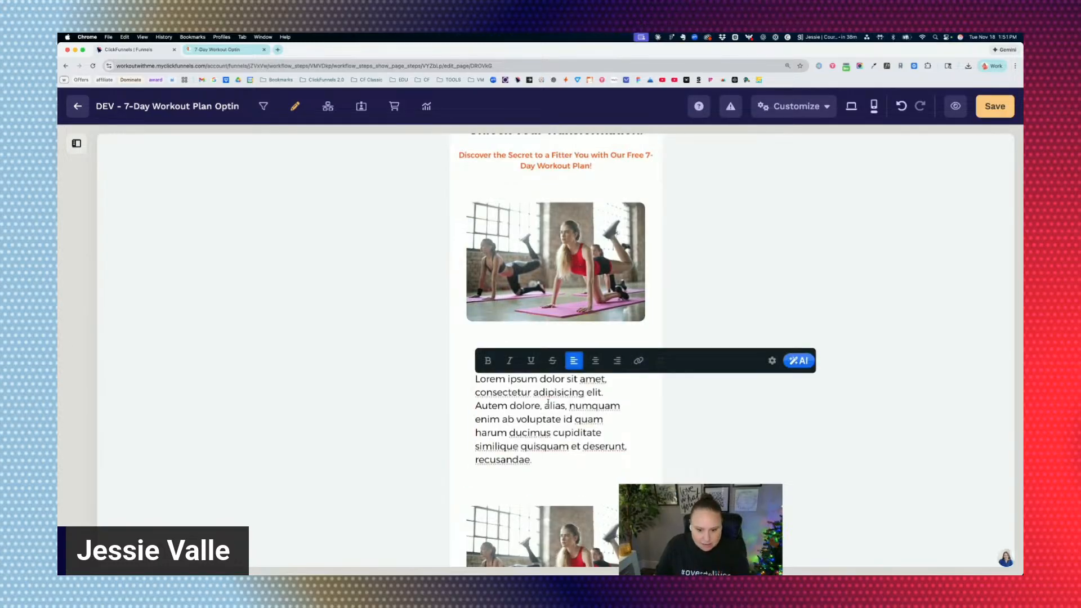
{"action": "left_click", "coordinate": [470, 174]}
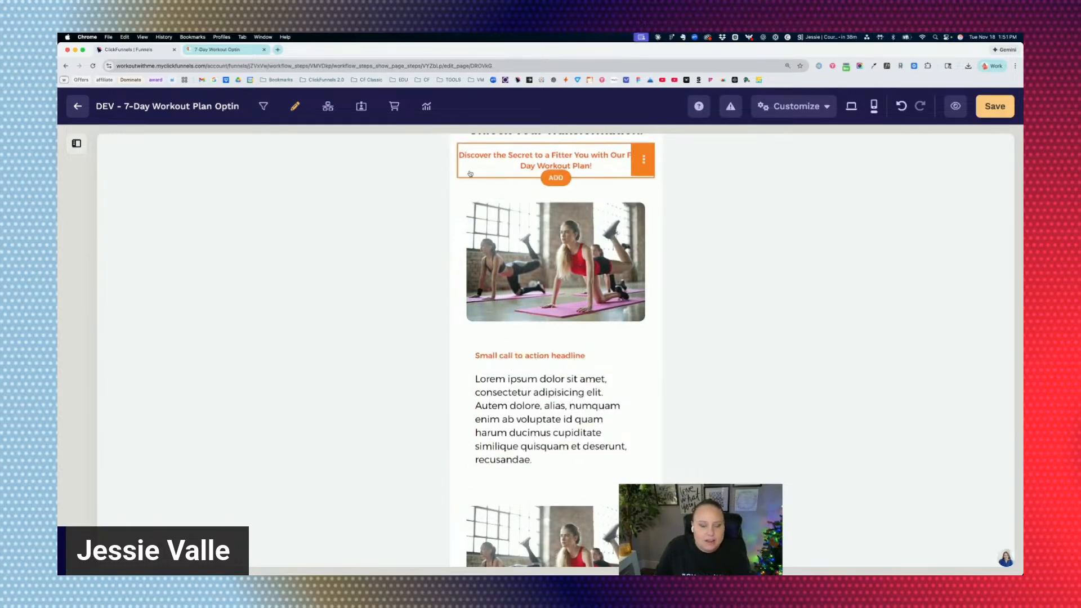
{"action": "left_click", "coordinate": [851, 105]}
{"action": "left_click", "coordinate": [666, 307]}
{"action": "triple_click", "coordinate": [666, 307]}
{"action": "key", "text": "cmd+c"}
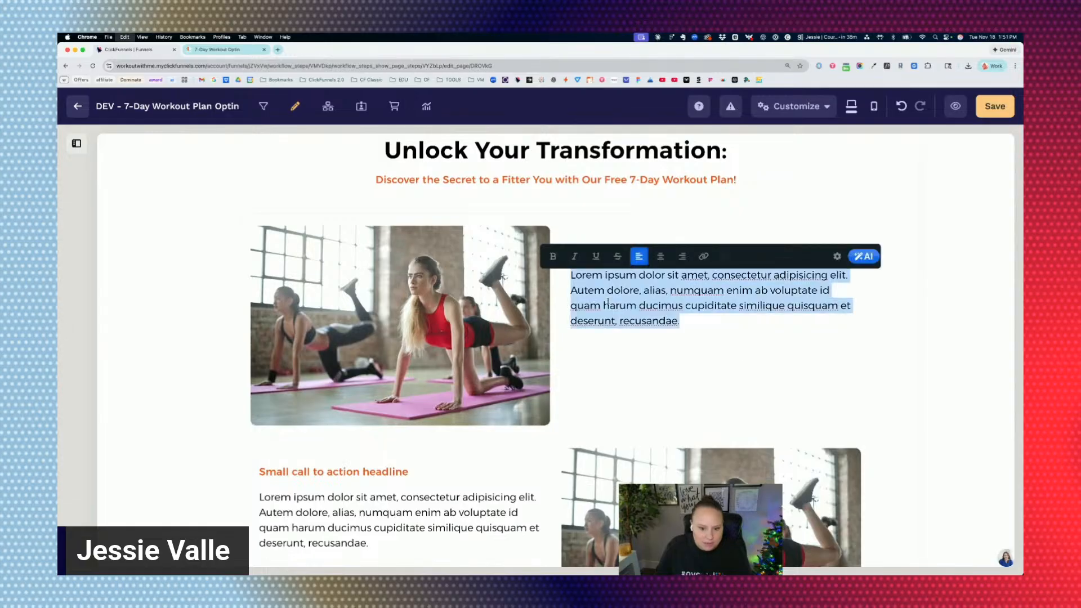
{"action": "left_click", "coordinate": [679, 318]}
{"action": "key", "text": "cmd+v"}
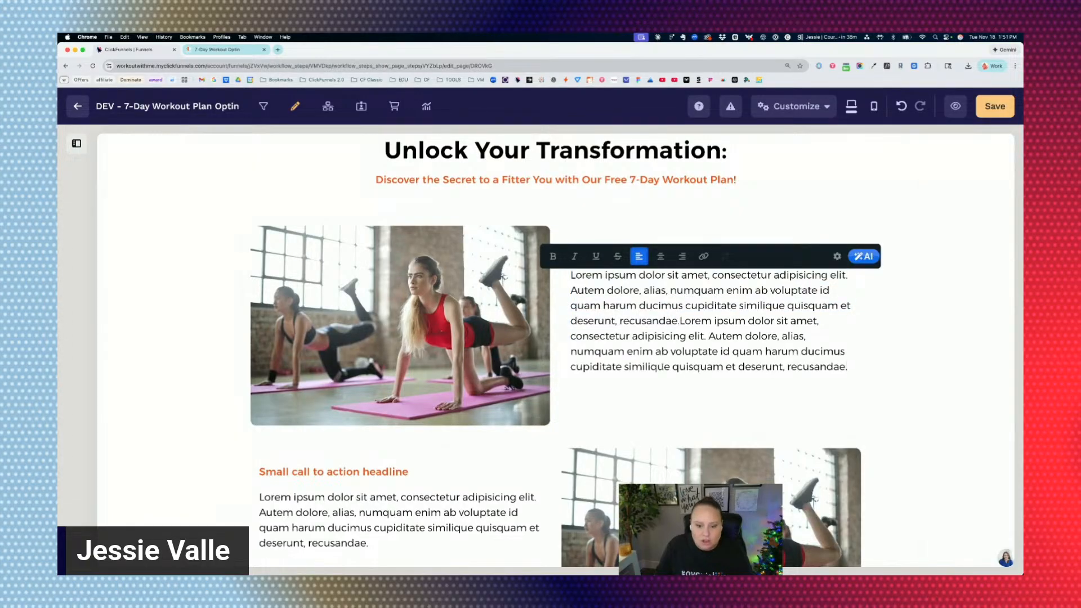
{"action": "left_click", "coordinate": [925, 384]}
Set the justification of the first row's text Flex container to space around.
{"action": "scroll", "coordinate": [568, 242], "scroll_direction": "down", "scroll_amount": 1}
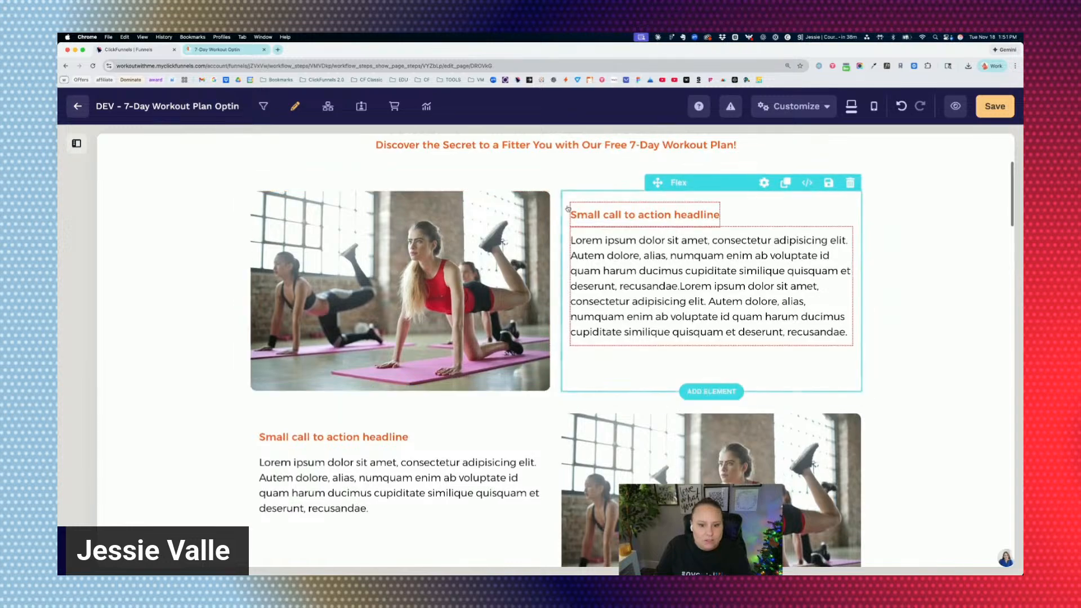
{"action": "left_click", "coordinate": [566, 205]}
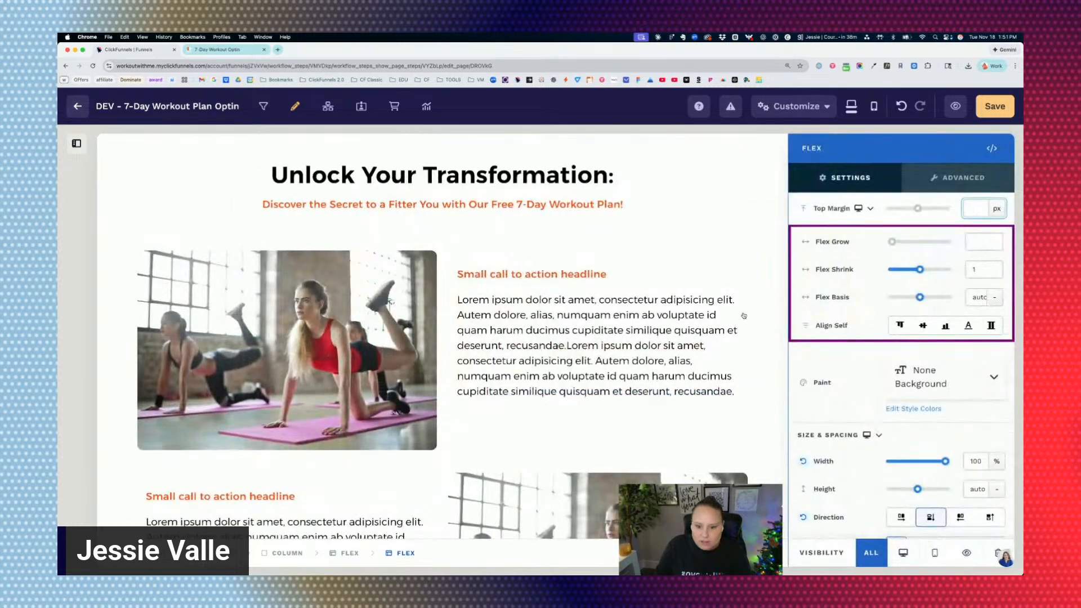
{"action": "scroll", "coordinate": [965, 407], "scroll_direction": "down", "scroll_amount": 5}
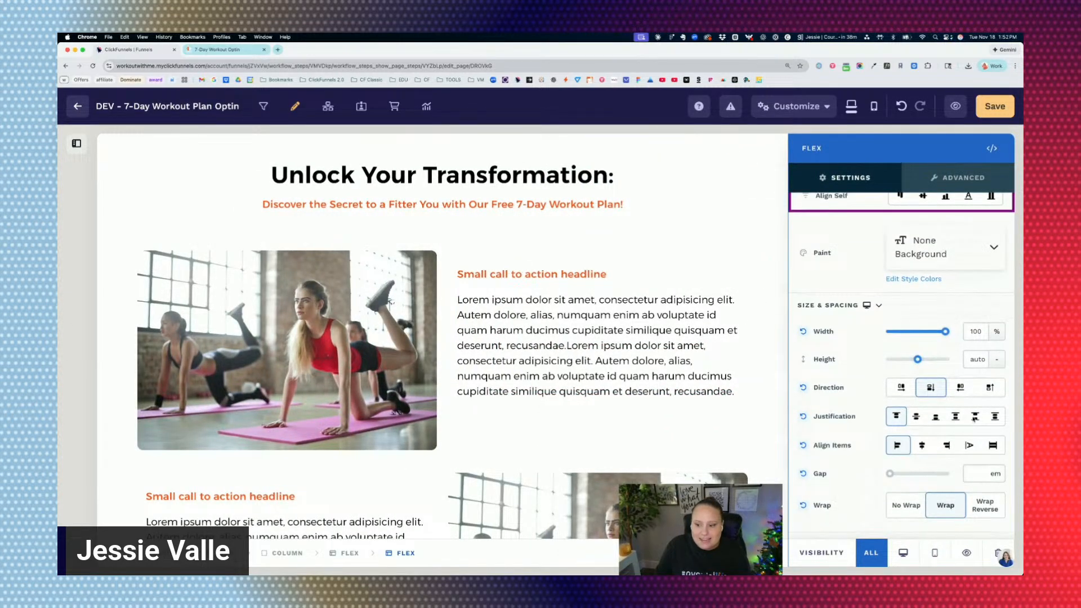
{"action": "left_click", "coordinate": [956, 417]}
{"action": "key", "text": "Escape"}
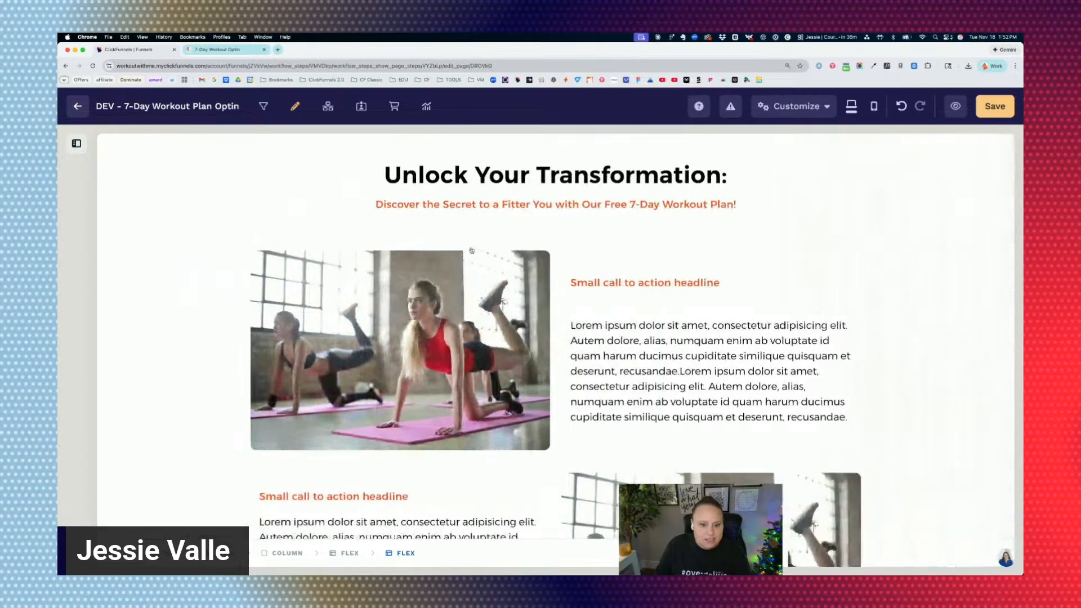
Set the justification of the second row's text Flex container to space around.
{"action": "scroll", "coordinate": [473, 422], "scroll_direction": "down", "scroll_amount": 4}
{"action": "left_click", "coordinate": [526, 385]}
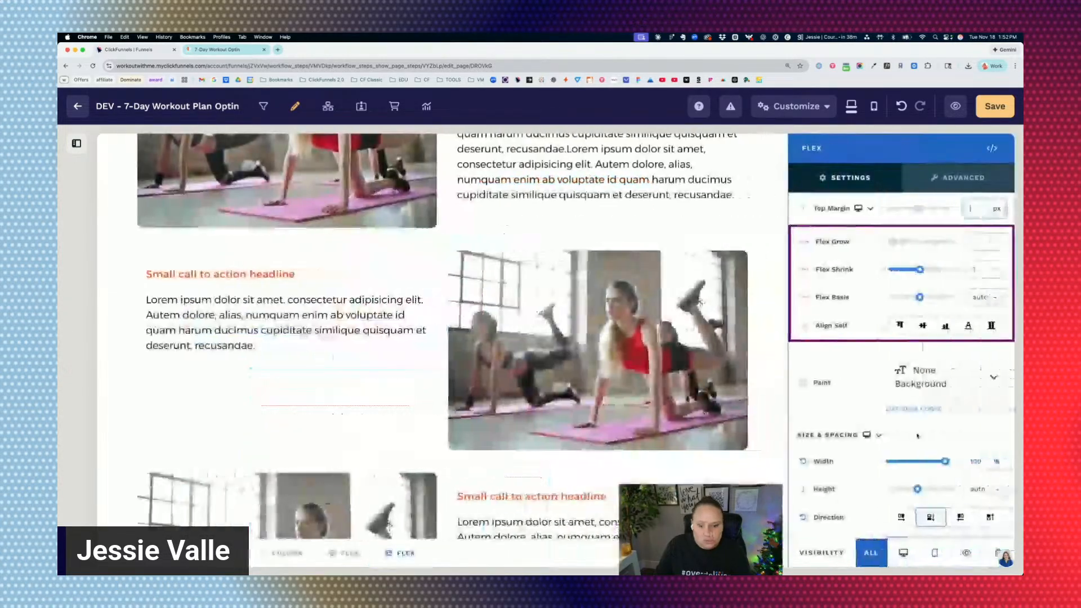
{"action": "scroll", "coordinate": [942, 416], "scroll_direction": "down", "scroll_amount": 3}
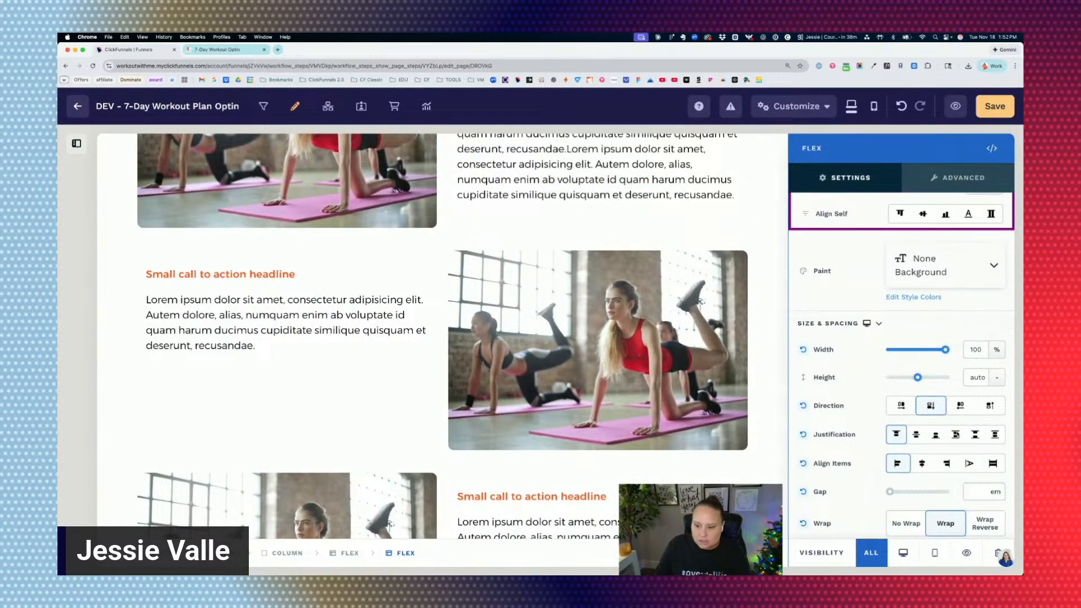
{"action": "left_click", "coordinate": [955, 434]}
{"action": "key", "text": "Escape"}
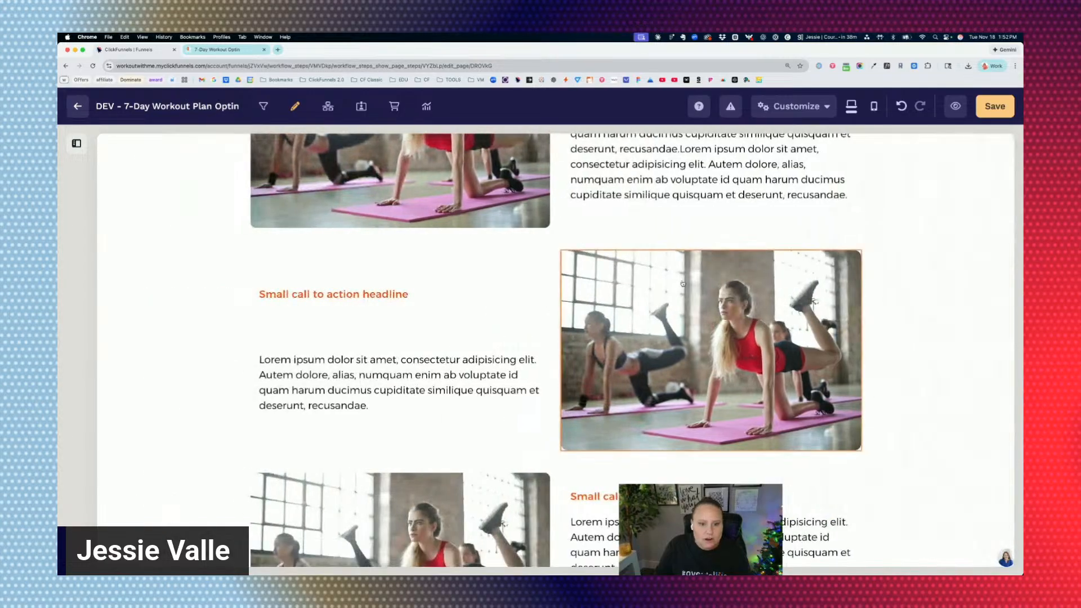
Compare the text spacing in the first two rows and fill the third row's paragraph with several repeated copies of the Lorem ipsum text.
{"action": "scroll", "coordinate": [595, 237], "scroll_direction": "up", "scroll_amount": 5}
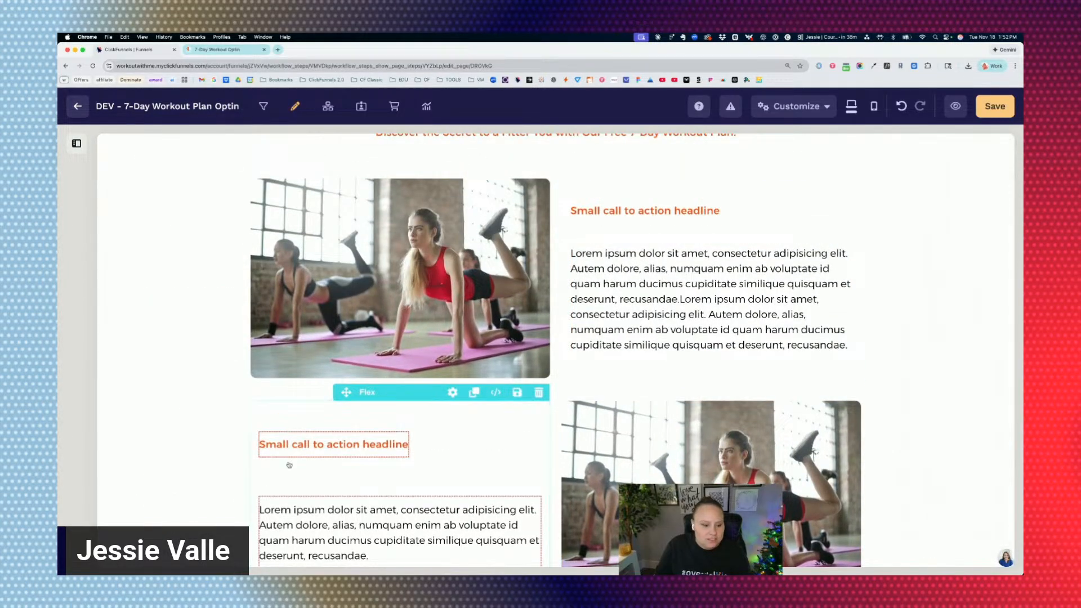
{"action": "scroll", "coordinate": [286, 481], "scroll_direction": "down", "scroll_amount": 3}
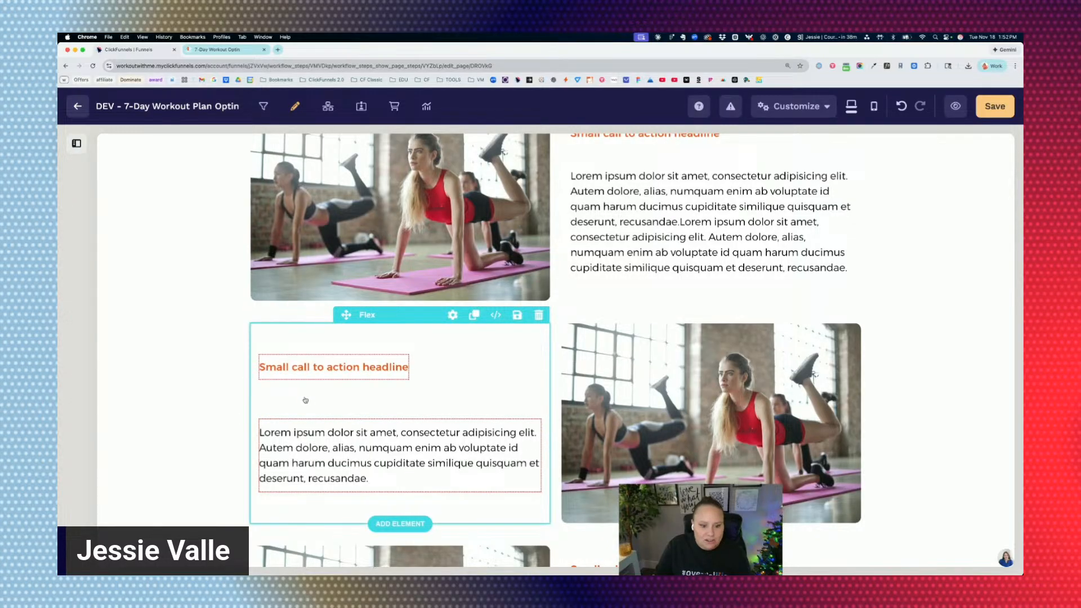
{"action": "scroll", "coordinate": [300, 403], "scroll_direction": "up", "scroll_amount": 5}
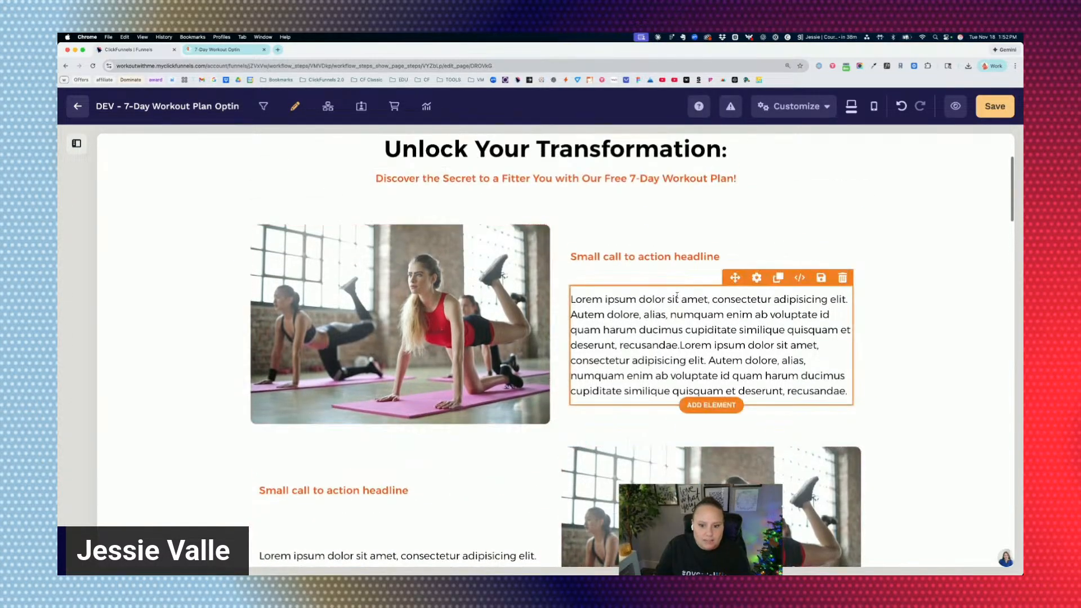
{"action": "scroll", "coordinate": [476, 358], "scroll_direction": "down", "scroll_amount": 1}
{"action": "scroll", "coordinate": [475, 358], "scroll_direction": "down", "scroll_amount": 5}
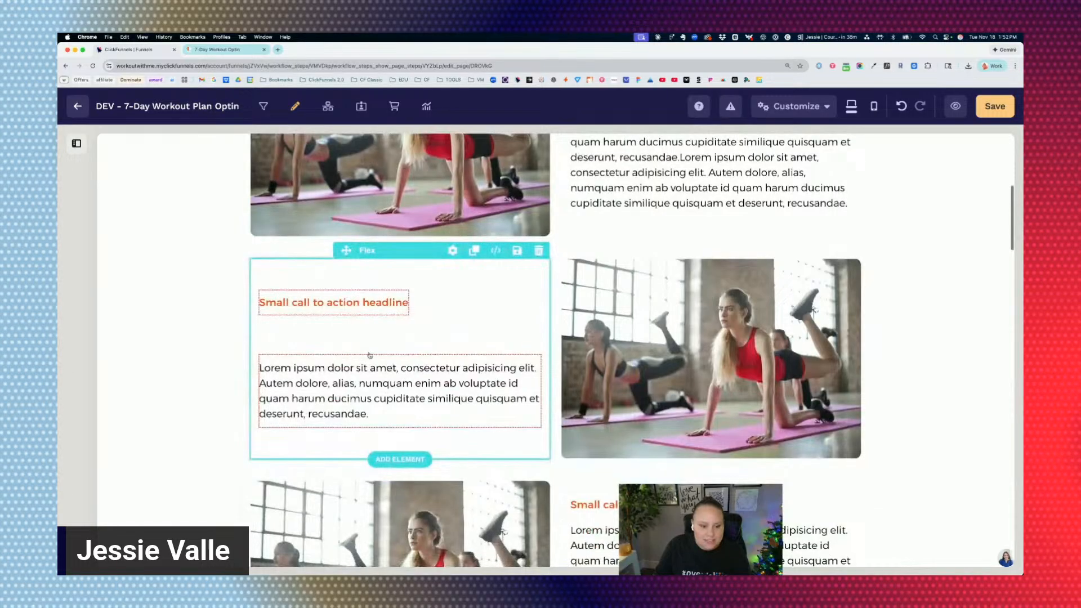
{"action": "scroll", "coordinate": [473, 377], "scroll_direction": "down", "scroll_amount": 6}
{"action": "left_click", "coordinate": [647, 351]}
{"action": "triple_click", "coordinate": [646, 351]}
{"action": "key", "text": "super+v"}
{"action": "key", "text": "super+v"}
{"action": "key", "text": "super+v"}
{"action": "key", "text": "super+v"}
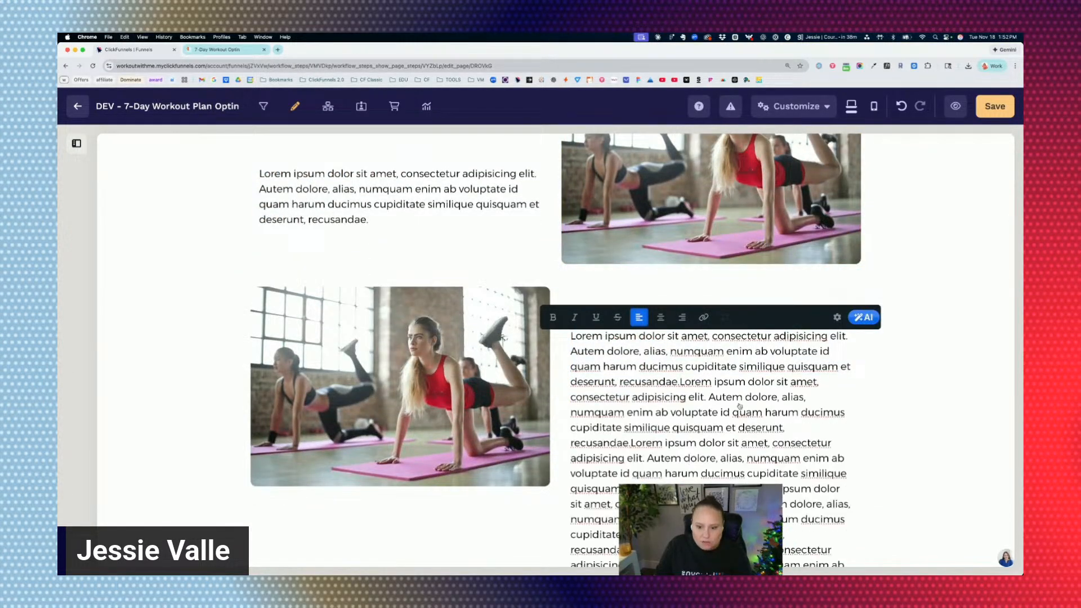
Set the justification of the third row's text Flex container to space around.
{"action": "left_click", "coordinate": [875, 397]}
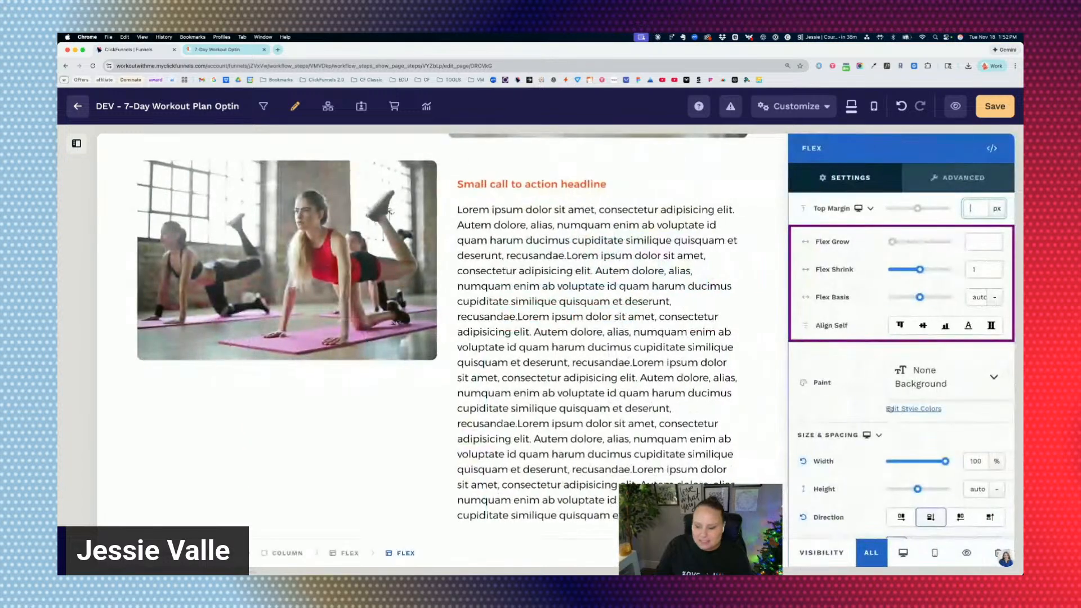
{"action": "scroll", "coordinate": [901, 360], "scroll_direction": "down", "scroll_amount": 1}
{"action": "left_click", "coordinate": [955, 424]}
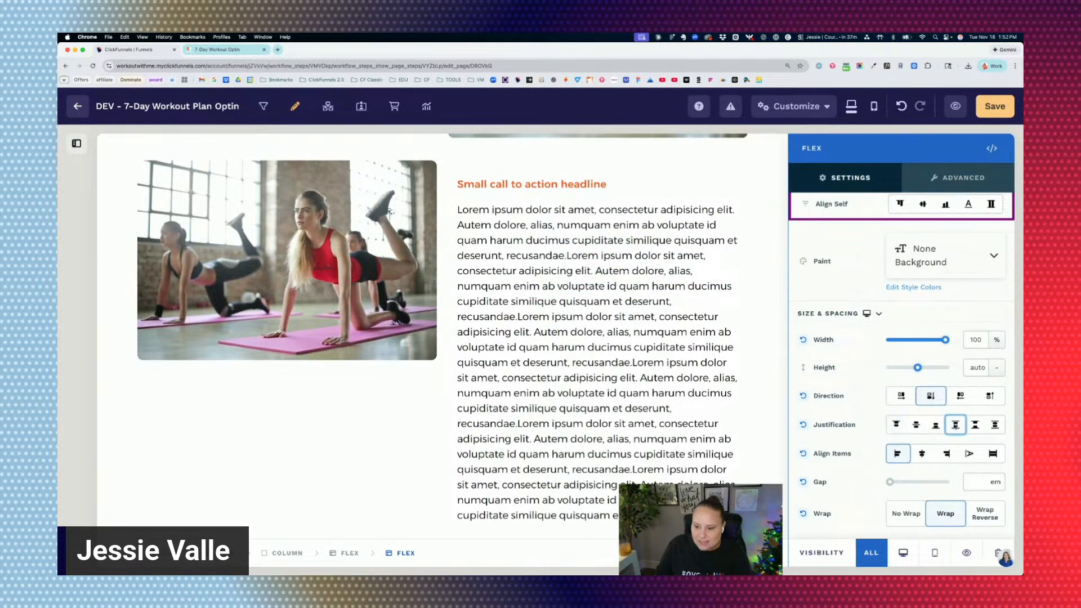
Set the justification of the first image-text row's text Flex container to center.
{"action": "left_click", "coordinate": [638, 363]}
{"action": "scroll", "coordinate": [546, 374], "scroll_direction": "up", "scroll_amount": 3}
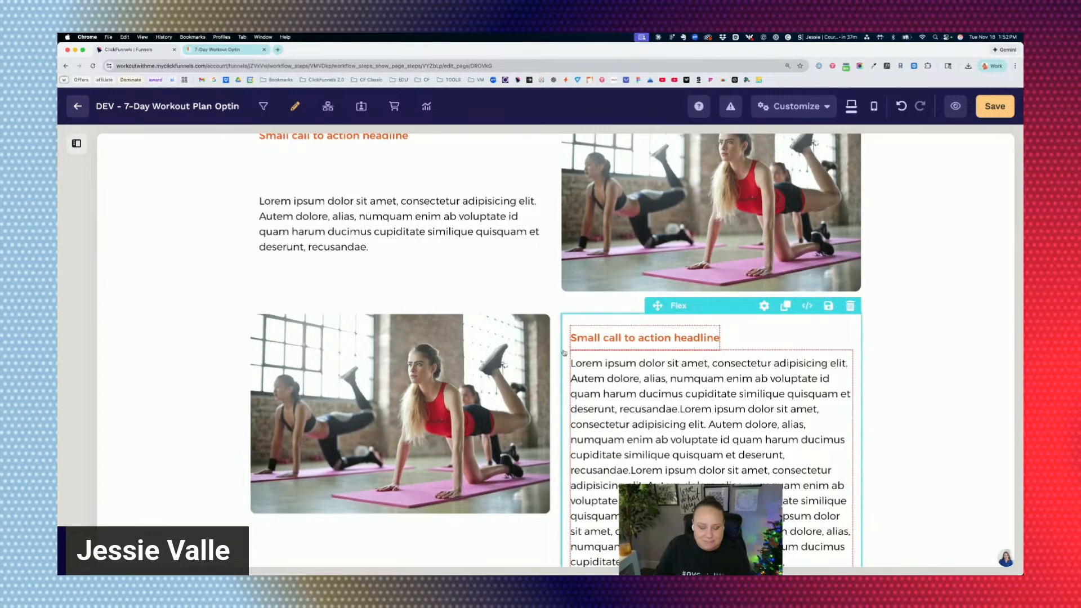
{"action": "scroll", "coordinate": [568, 354], "scroll_direction": "down", "scroll_amount": 2}
{"action": "scroll", "coordinate": [562, 353], "scroll_direction": "up", "scroll_amount": 5}
{"action": "scroll", "coordinate": [561, 353], "scroll_direction": "up", "scroll_amount": 1}
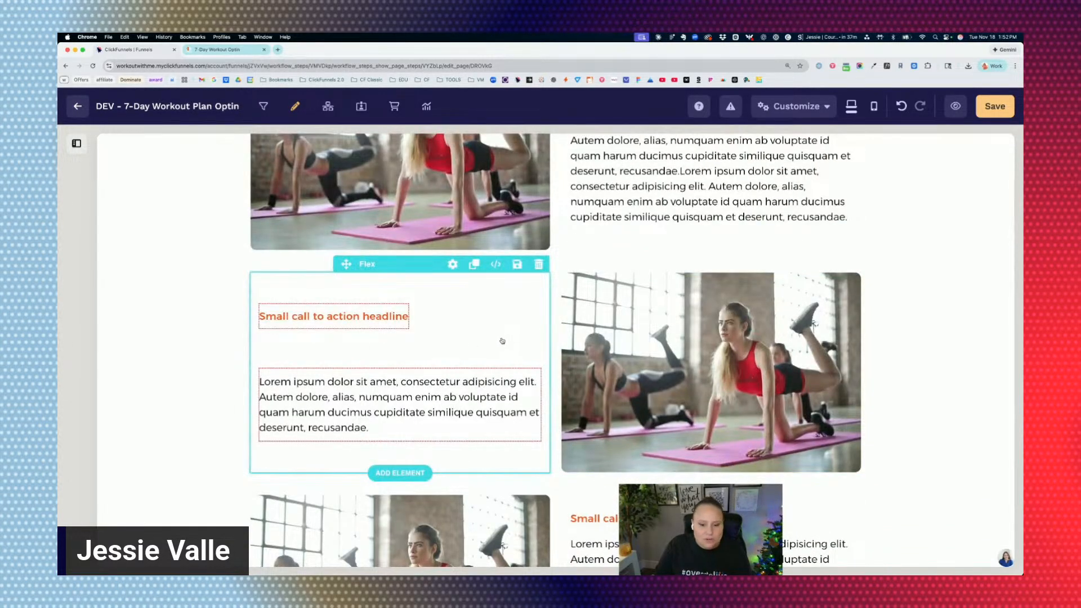
{"action": "scroll", "coordinate": [530, 346], "scroll_direction": "up", "scroll_amount": 3}
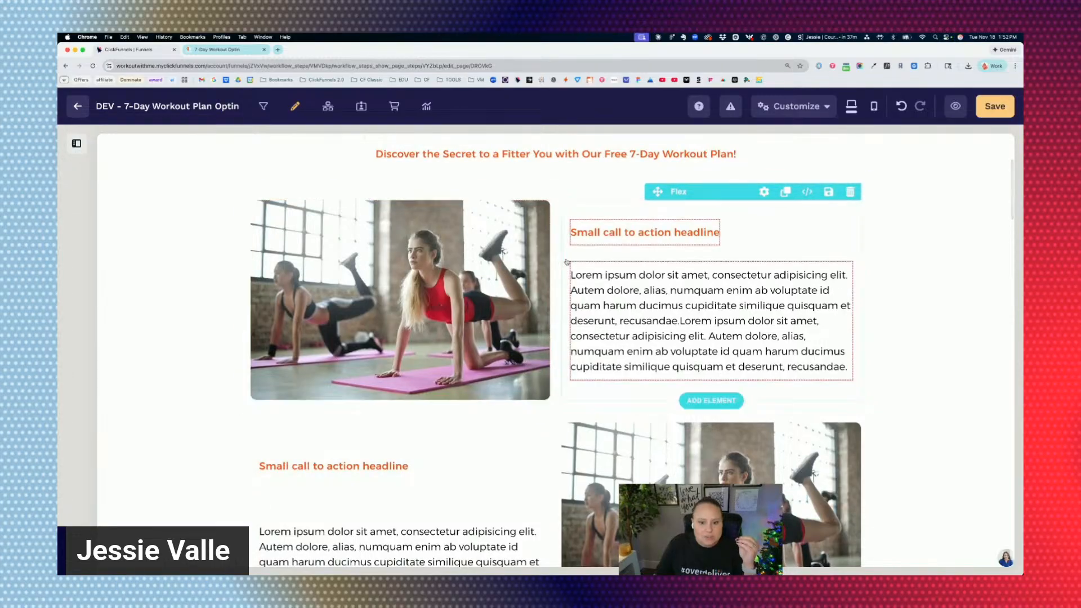
{"action": "left_click", "coordinate": [858, 385]}
{"action": "scroll", "coordinate": [858, 385], "scroll_direction": "down", "scroll_amount": 5}
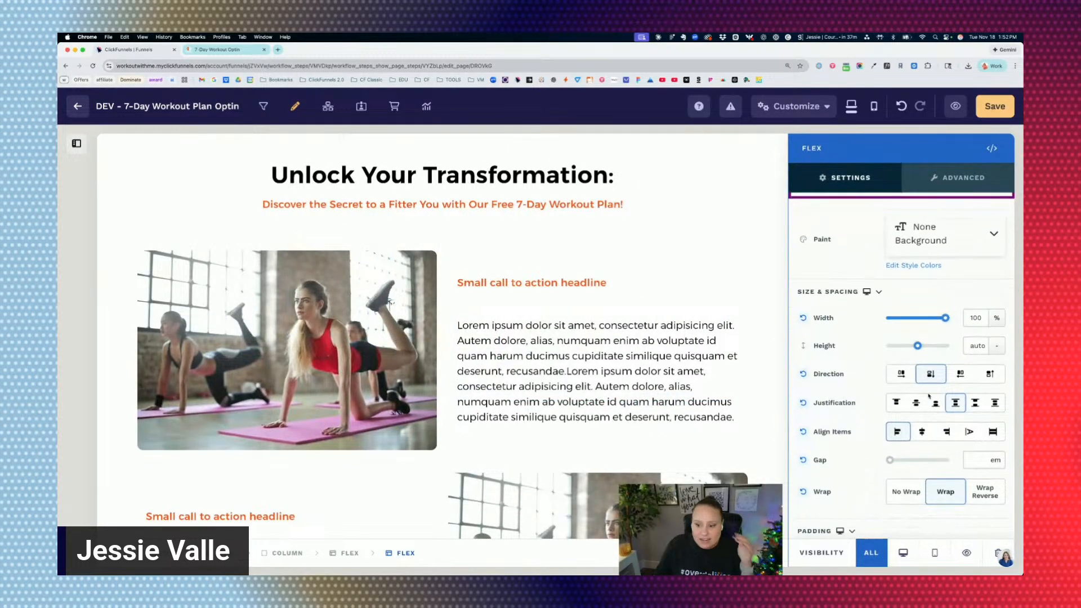
{"action": "left_click", "coordinate": [916, 403]}
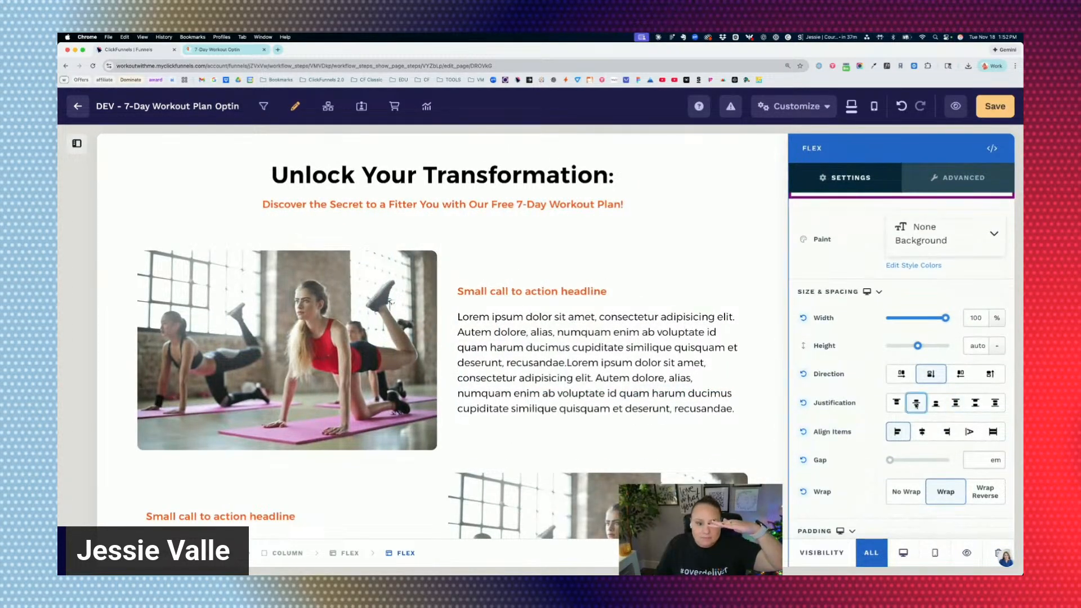
{"action": "left_click", "coordinate": [580, 255]}
Set the justification of the second image-text row's text Flex container to center.
{"action": "scroll", "coordinate": [579, 258], "scroll_direction": "down", "scroll_amount": 2}
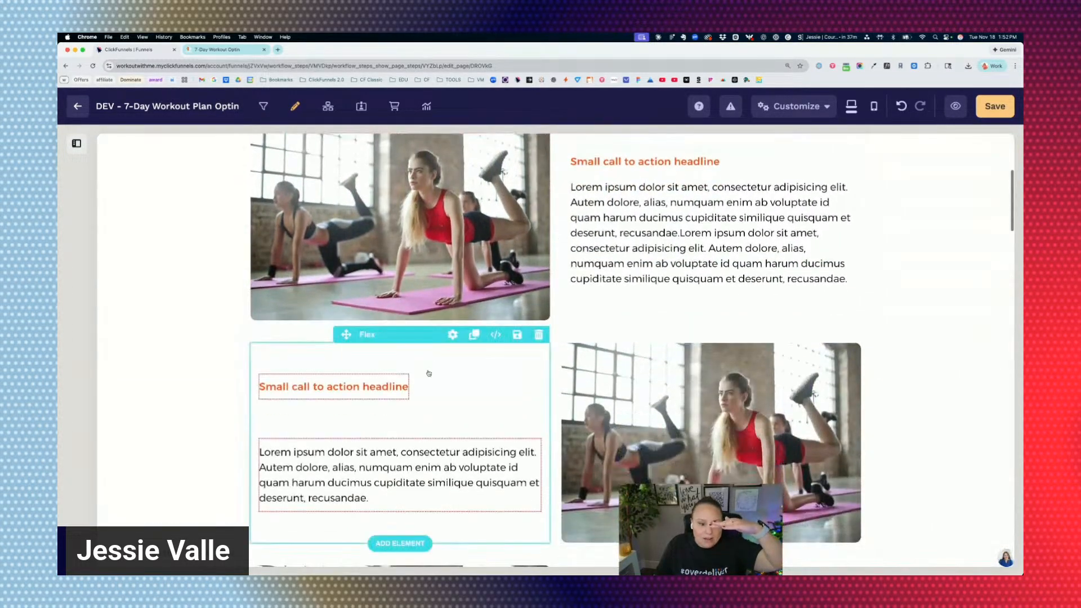
{"action": "left_click", "coordinate": [479, 412]}
{"action": "scroll", "coordinate": [906, 405], "scroll_direction": "down", "scroll_amount": 2}
{"action": "left_click", "coordinate": [914, 426]}
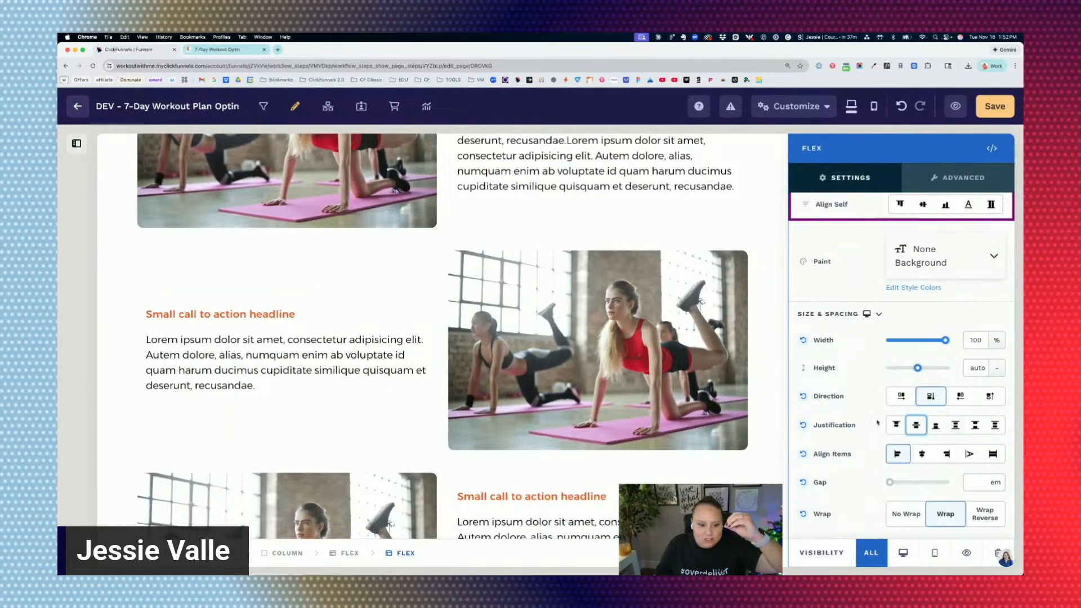
{"action": "left_click", "coordinate": [393, 313]}
Set the justification of the third image-text row's text Flex container to center.
{"action": "scroll", "coordinate": [565, 327], "scroll_direction": "down", "scroll_amount": 3}
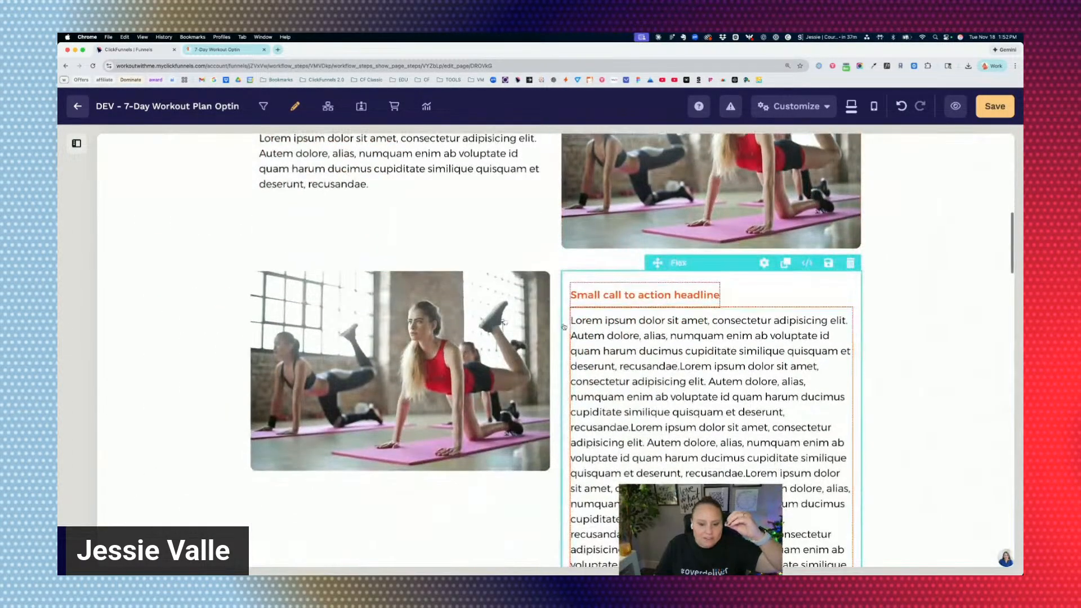
{"action": "left_click", "coordinate": [565, 327]}
{"action": "scroll", "coordinate": [922, 450], "scroll_direction": "down", "scroll_amount": 1}
{"action": "left_click", "coordinate": [916, 463]}
{"action": "left_click", "coordinate": [419, 377]}
Check how the image-text rows stack in the mobile view and return to the desktop view.
{"action": "scroll", "coordinate": [581, 381], "scroll_direction": "up", "scroll_amount": 3}
{"action": "scroll", "coordinate": [582, 382], "scroll_direction": "up", "scroll_amount": 5}
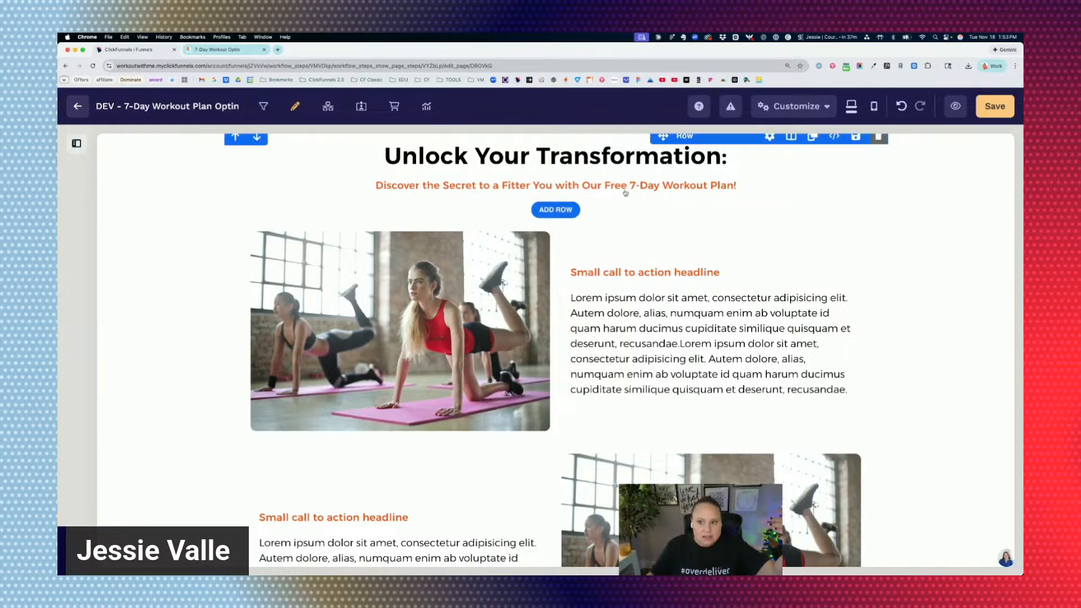
{"action": "left_click", "coordinate": [873, 107]}
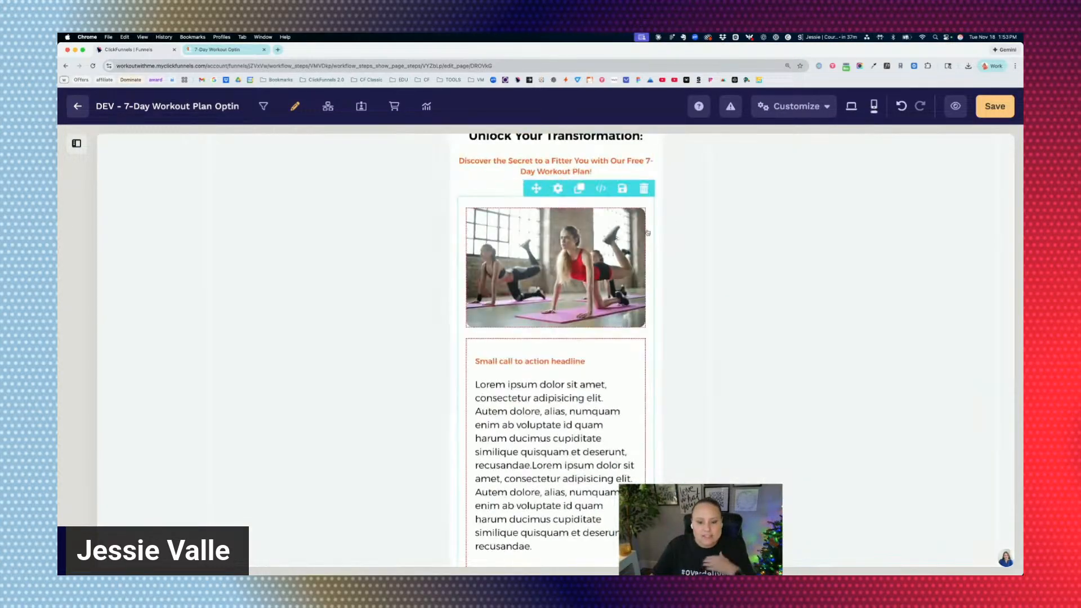
{"action": "scroll", "coordinate": [560, 265], "scroll_direction": "down", "scroll_amount": 5}
{"action": "scroll", "coordinate": [560, 265], "scroll_direction": "down", "scroll_amount": 5}
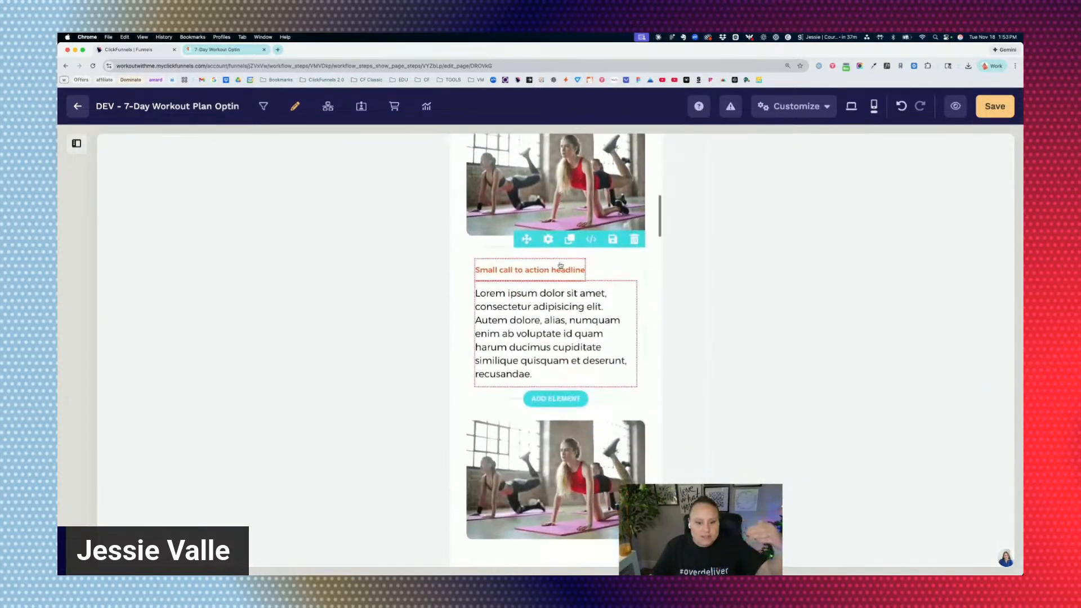
{"action": "scroll", "coordinate": [570, 265], "scroll_direction": "down", "scroll_amount": 3}
{"action": "scroll", "coordinate": [572, 266], "scroll_direction": "up", "scroll_amount": 10}
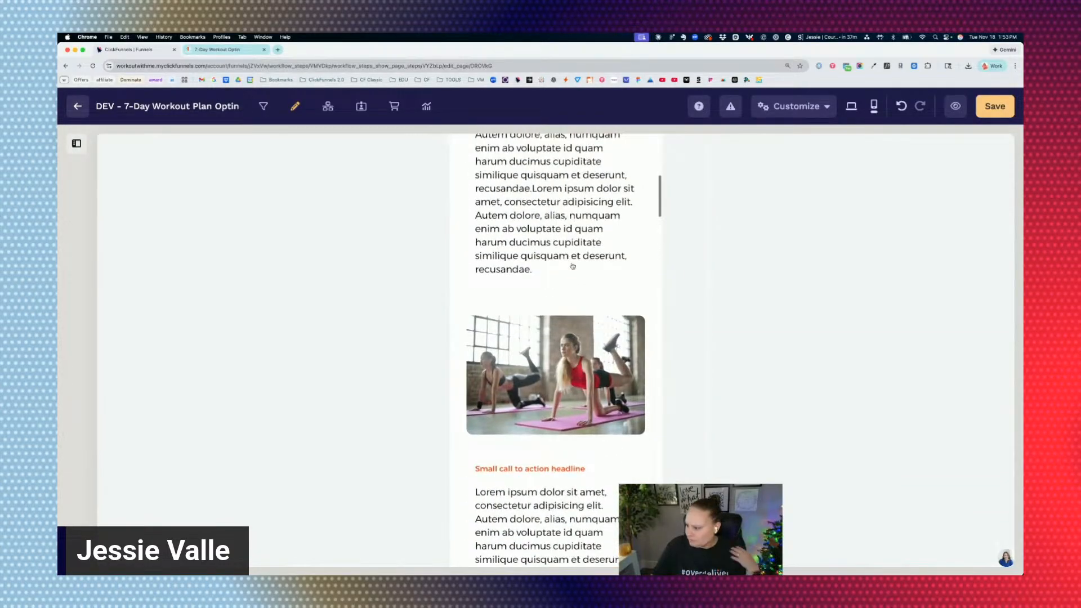
{"action": "scroll", "coordinate": [573, 266], "scroll_direction": "up", "scroll_amount": 2}
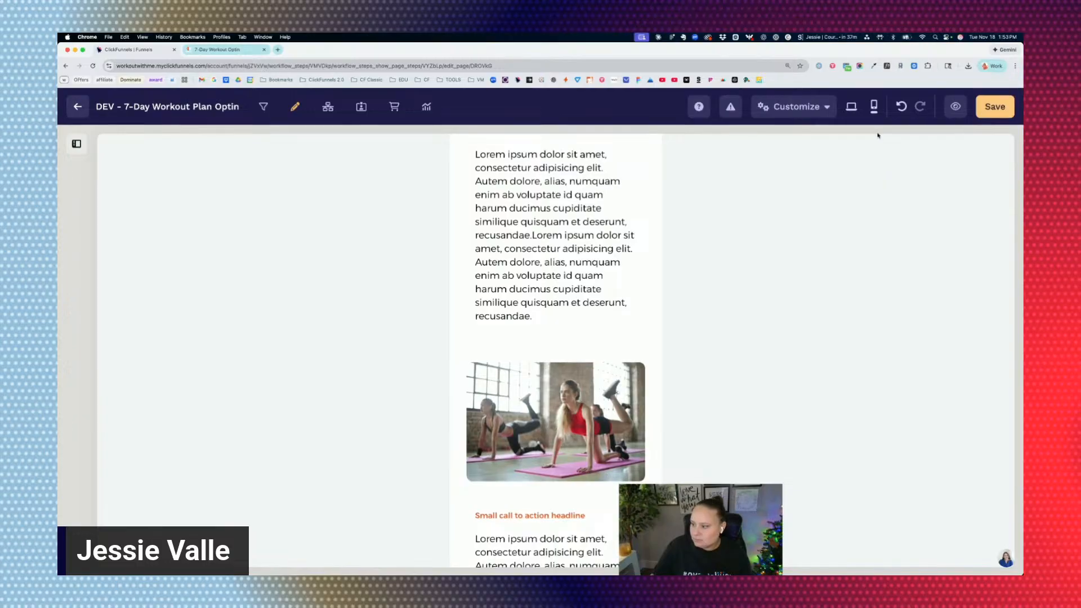
{"action": "left_click", "coordinate": [852, 106]}
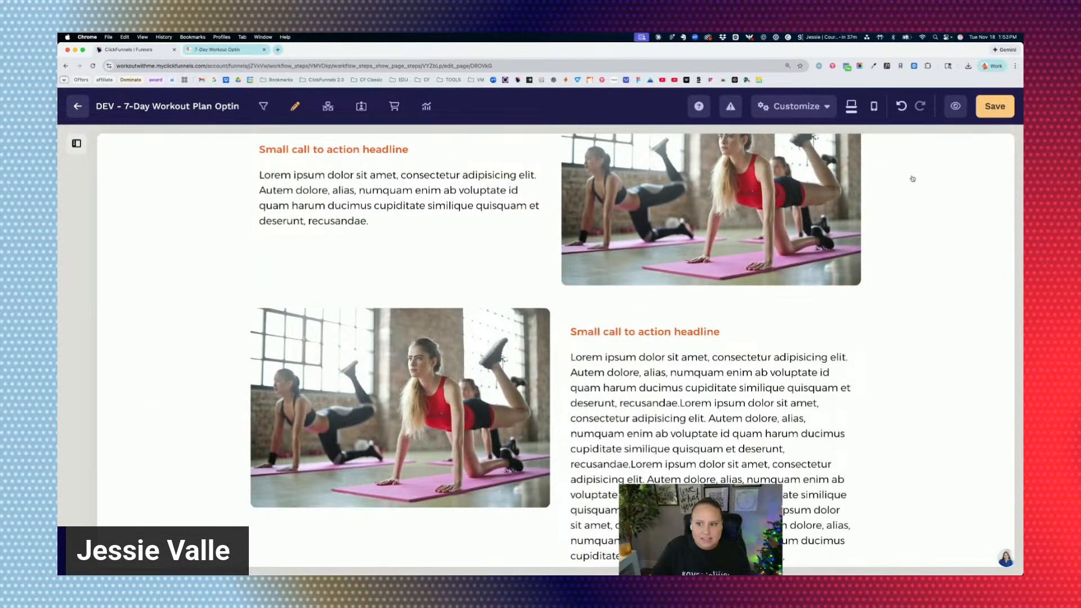
Try reducing the top margin of the section with the three-column image-text rows and undo the change.
{"action": "scroll", "coordinate": [912, 178], "scroll_direction": "down", "scroll_amount": 10}
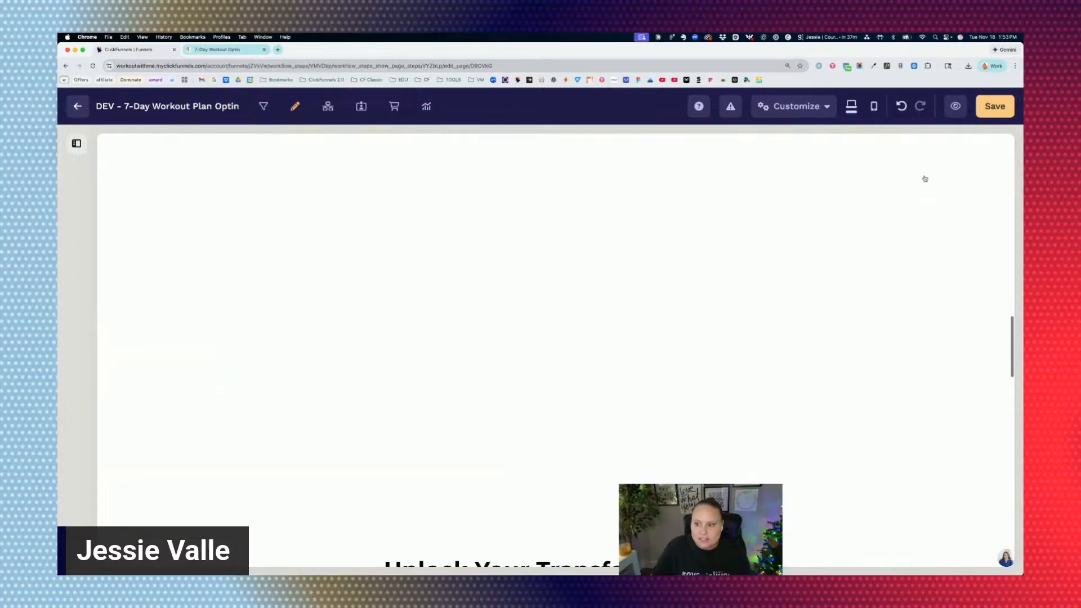
{"action": "scroll", "coordinate": [924, 179], "scroll_direction": "down", "scroll_amount": 7}
{"action": "scroll", "coordinate": [919, 181], "scroll_direction": "up", "scroll_amount": 1}
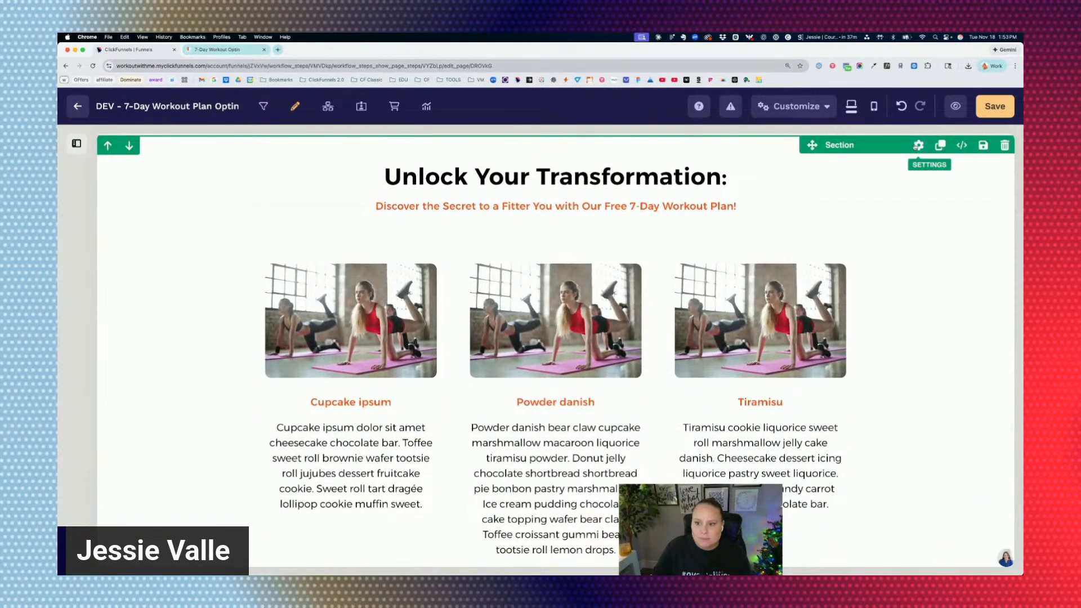
{"action": "left_click", "coordinate": [918, 146]}
{"action": "scroll", "coordinate": [825, 284], "scroll_direction": "down", "scroll_amount": 3}
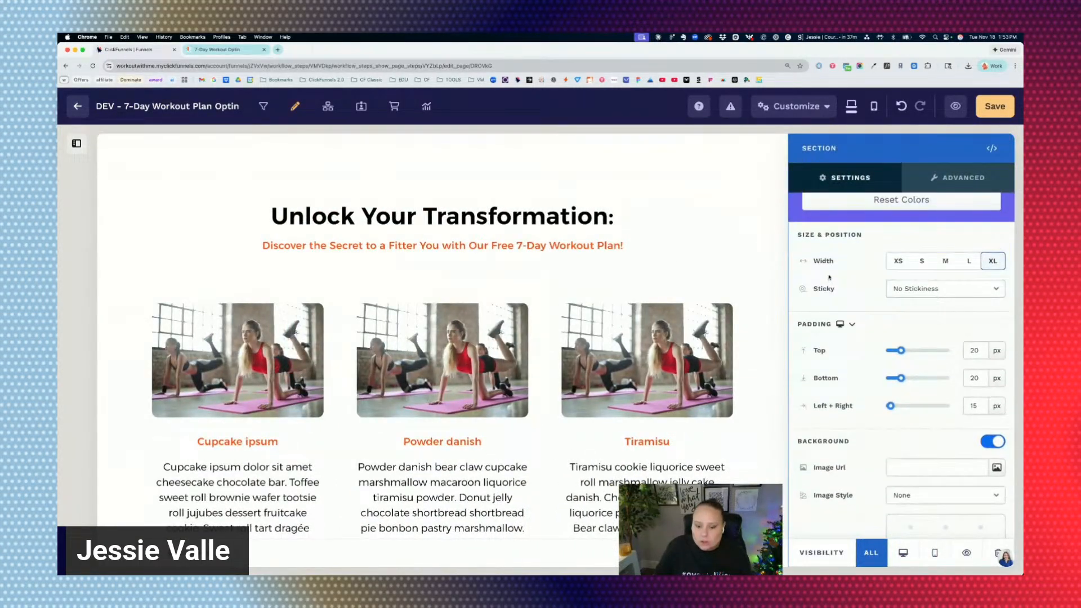
{"action": "scroll", "coordinate": [842, 277], "scroll_direction": "down", "scroll_amount": 1}
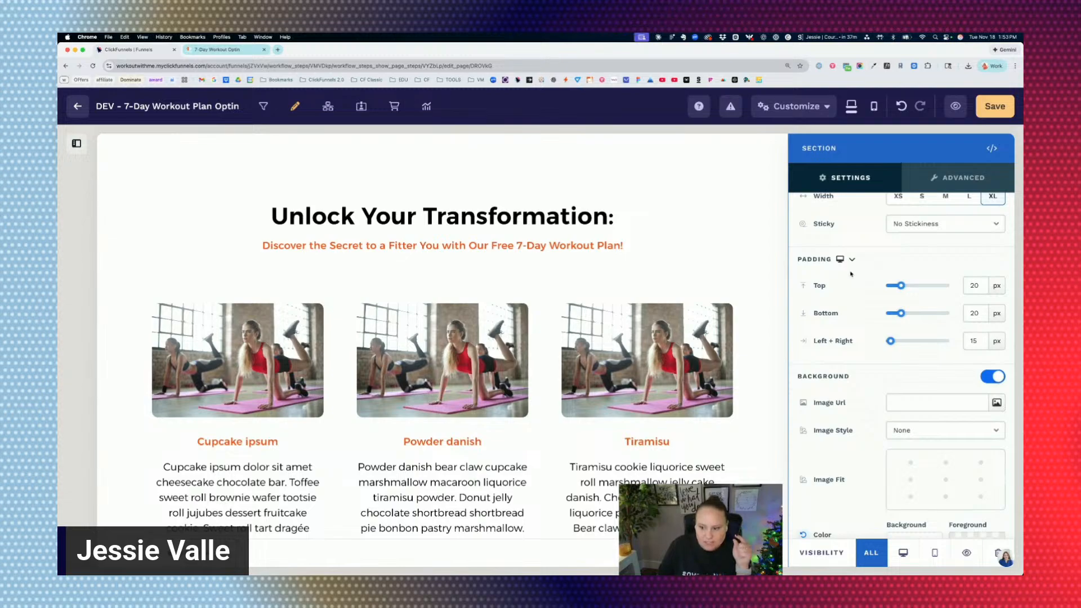
{"action": "scroll", "coordinate": [845, 273], "scroll_direction": "up", "scroll_amount": 4}
{"action": "left_click_drag", "start_coordinate": [945, 208], "coordinate": [921, 208]}
{"action": "left_click", "coordinate": [594, 338]}
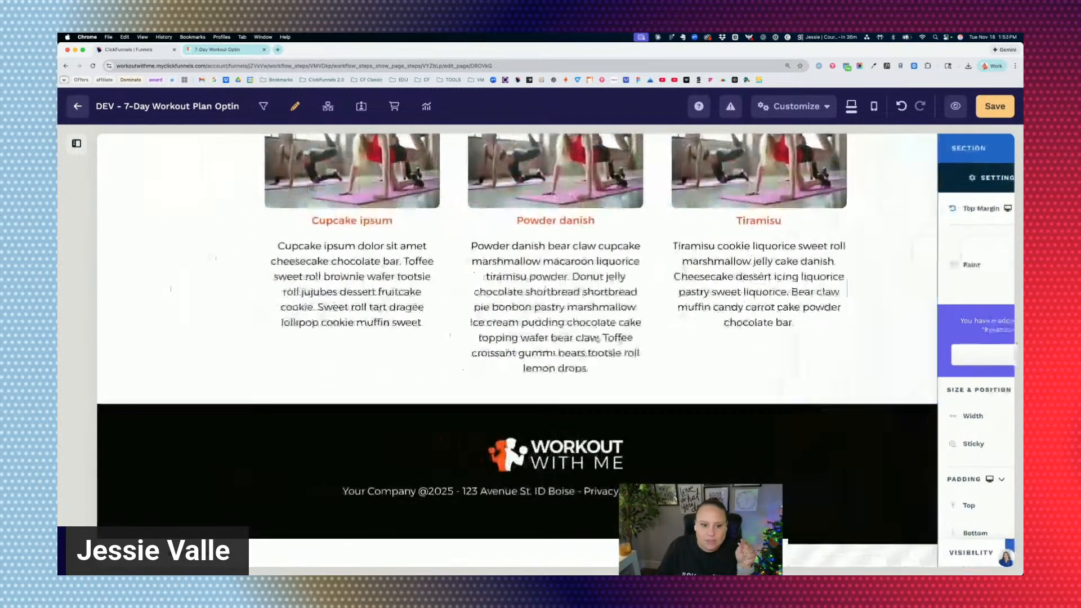
{"action": "scroll", "coordinate": [555, 315], "scroll_direction": "up", "scroll_amount": 5}
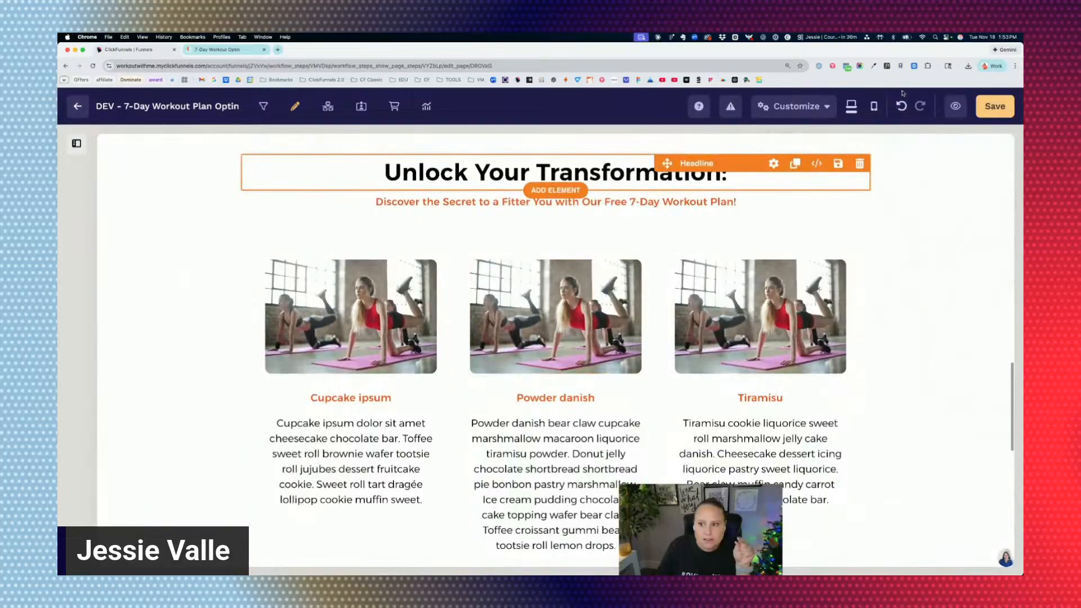
{"action": "left_click", "coordinate": [901, 108]}
Look over the two three-column image-text rows, save the page and open its preview.
{"action": "scroll", "coordinate": [619, 253], "scroll_direction": "down", "scroll_amount": 3}
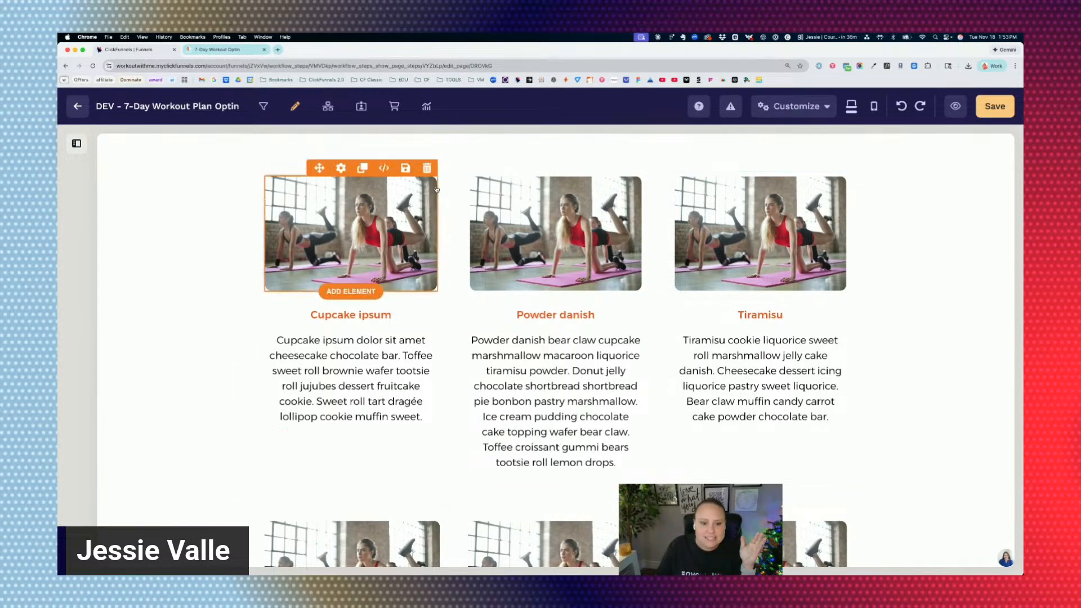
{"action": "scroll", "coordinate": [443, 181], "scroll_direction": "down", "scroll_amount": 5}
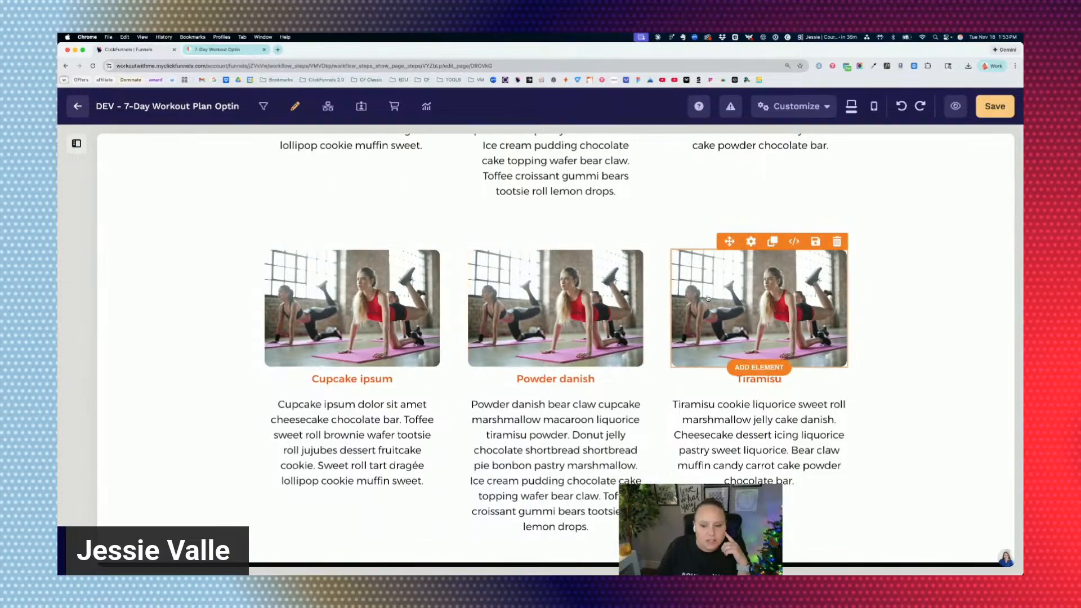
{"action": "scroll", "coordinate": [895, 281], "scroll_direction": "down", "scroll_amount": 10}
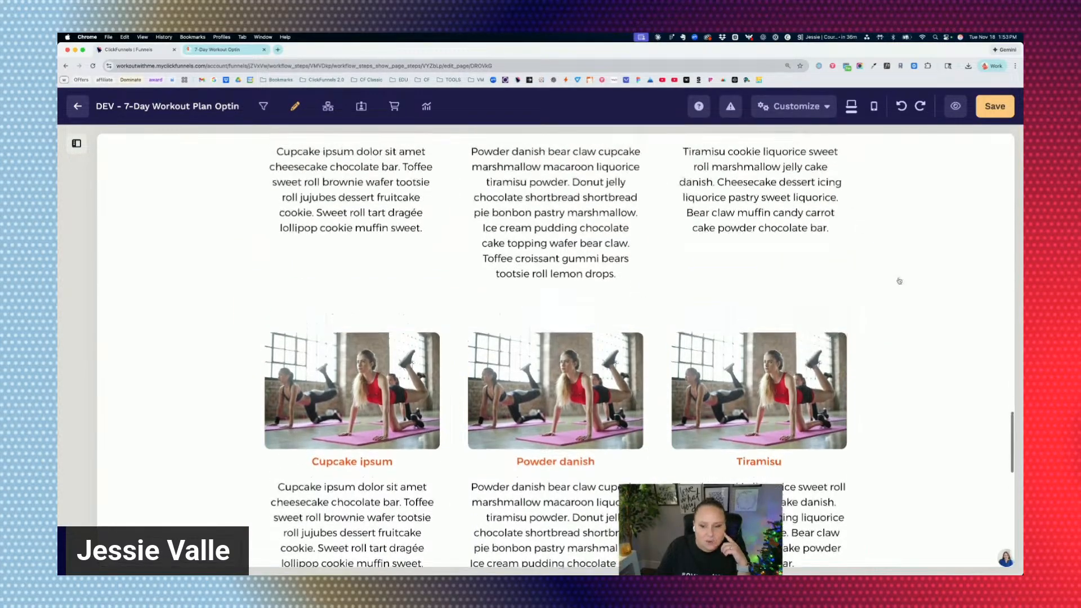
{"action": "left_click", "coordinate": [993, 110]}
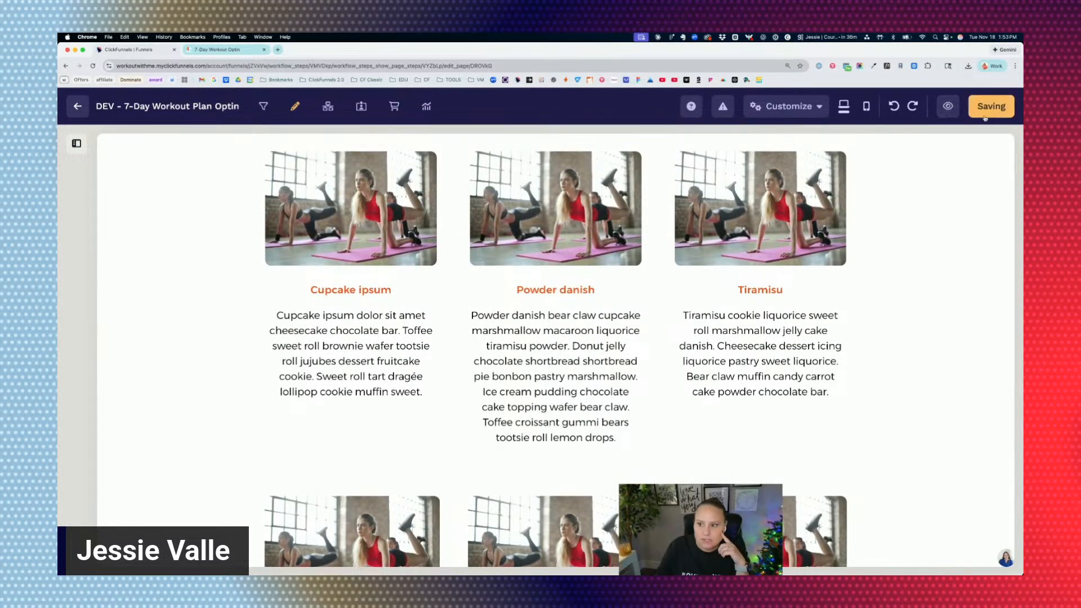
{"action": "left_click", "coordinate": [950, 107]}
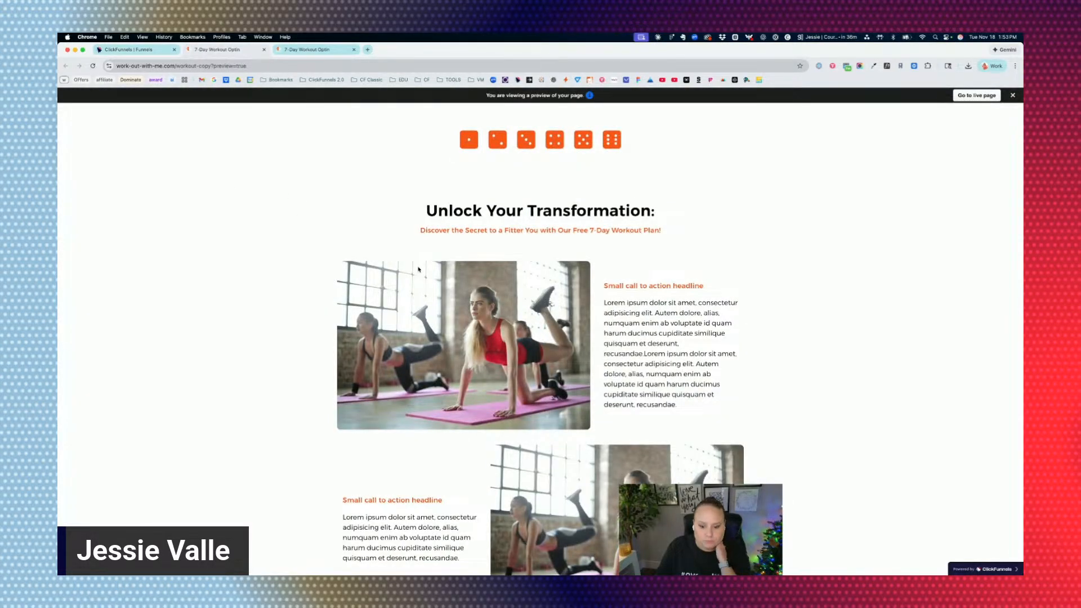
Inspect the previewed three-column rows with the browser's developer tools in a 969 px wide responsive viewport at 100% zoom.
{"action": "scroll", "coordinate": [418, 270], "scroll_direction": "down", "scroll_amount": 15}
{"action": "scroll", "coordinate": [416, 267], "scroll_direction": "down", "scroll_amount": 6}
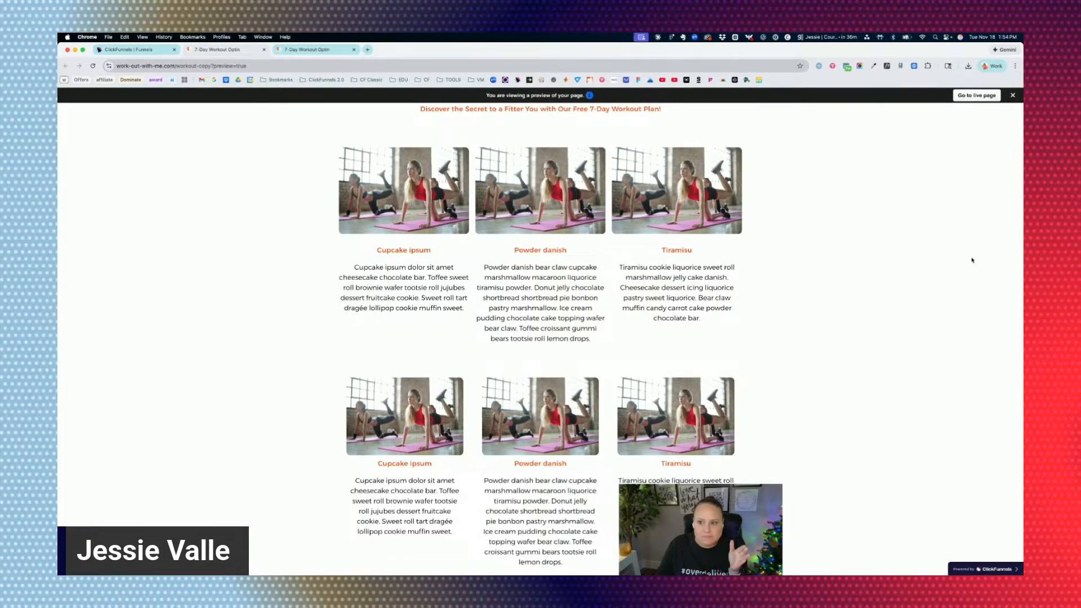
{"action": "right_click", "coordinate": [868, 197]}
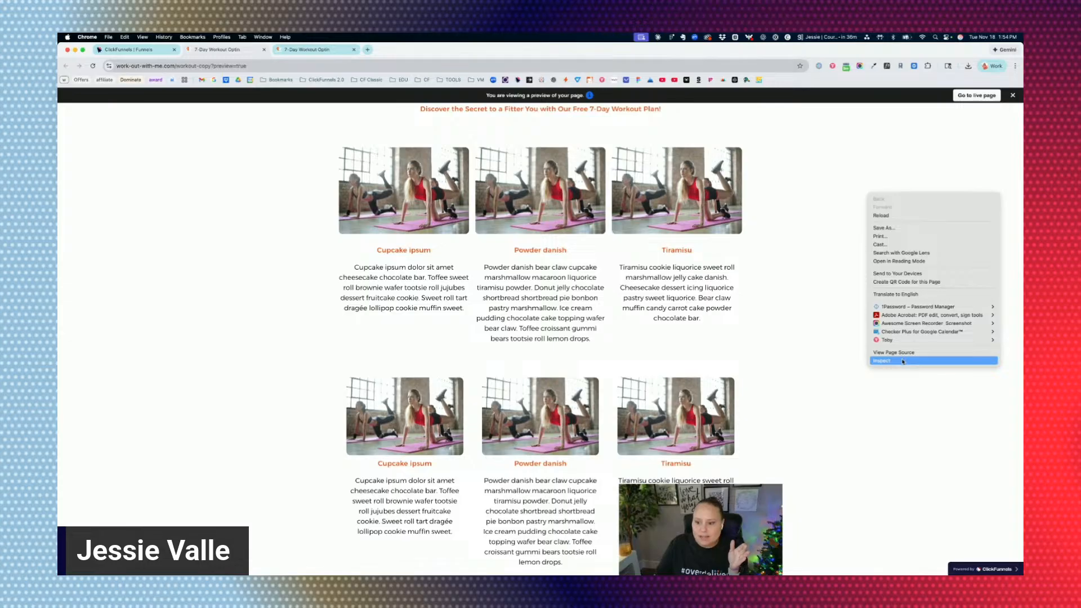
{"action": "left_click", "coordinate": [903, 360]}
{"action": "left_click_drag", "start_coordinate": [687, 340], "coordinate": [810, 340]}
{"action": "left_click", "coordinate": [438, 92]}
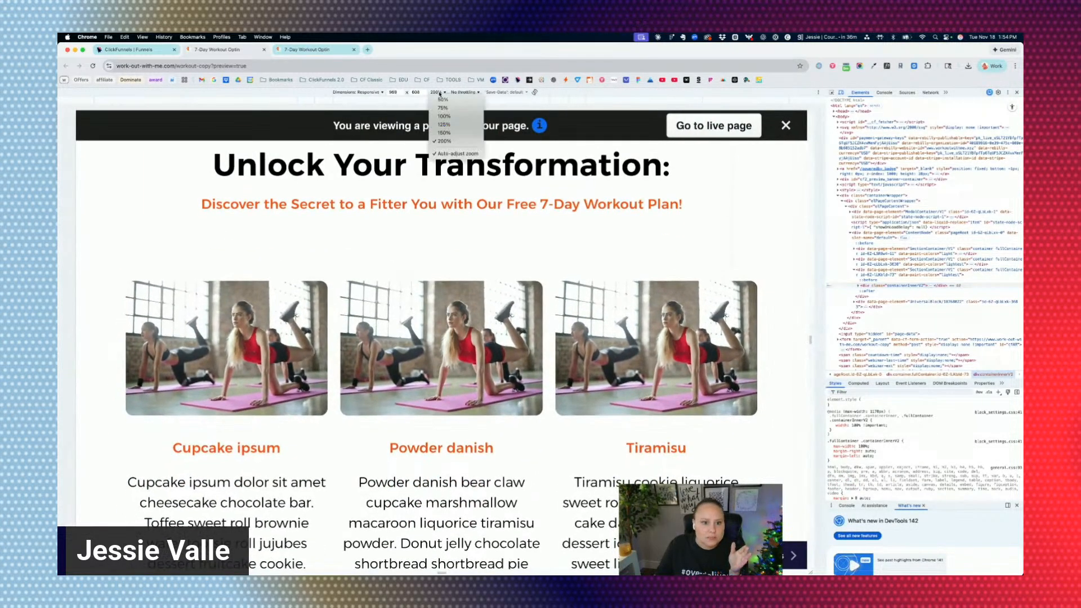
{"action": "left_click", "coordinate": [451, 125]}
{"action": "scroll", "coordinate": [487, 251], "scroll_direction": "down", "scroll_amount": 2}
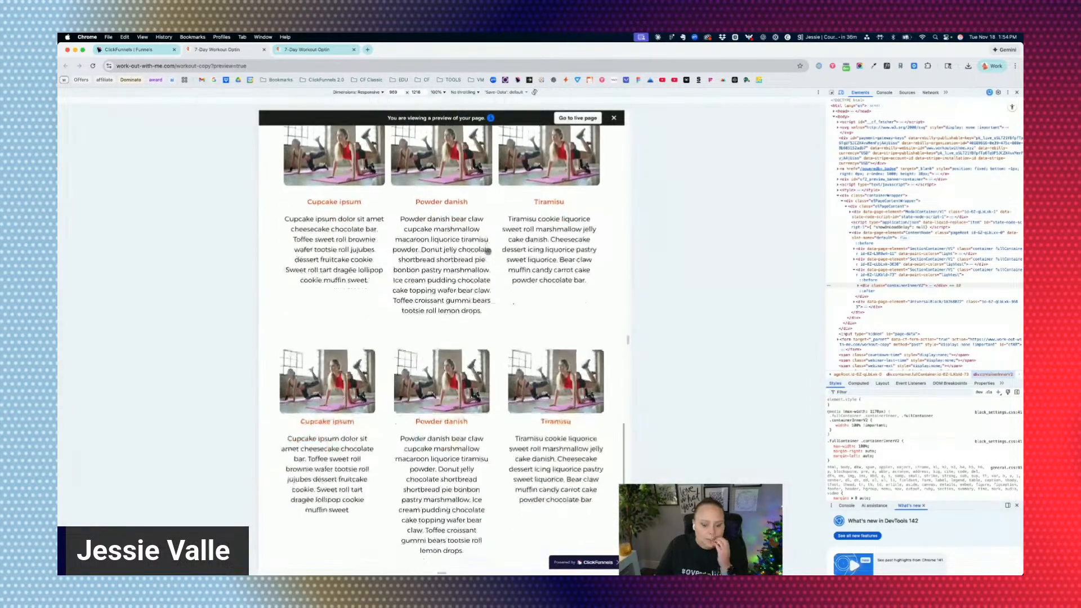
Narrow the responsive viewport to 737 px and compare how the two three-column image-text rows rearrange.
{"action": "left_click_drag", "start_coordinate": [628, 340], "coordinate": [584, 338]}
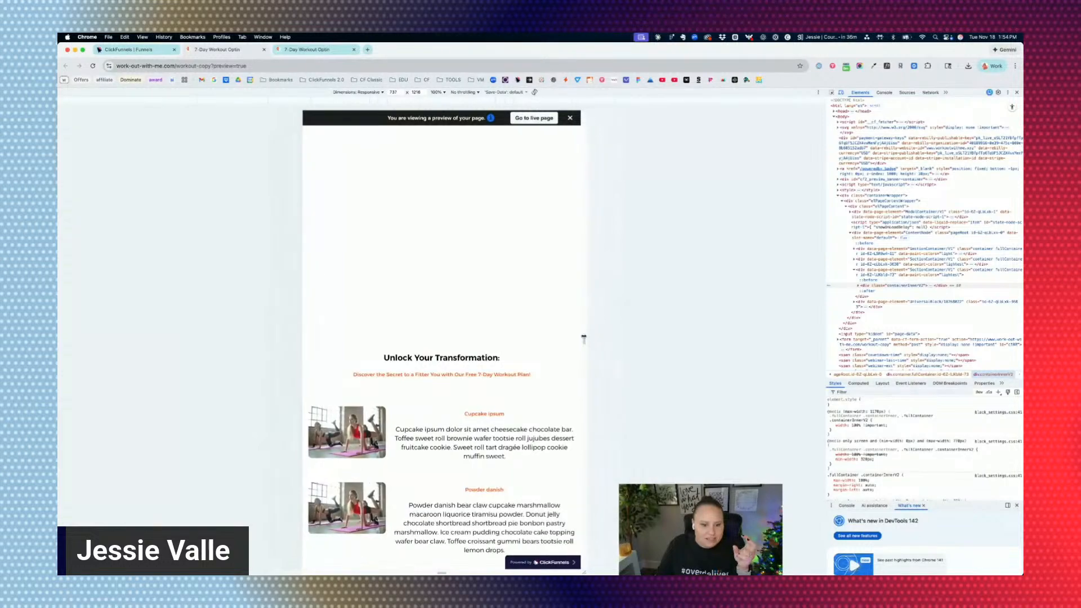
{"action": "scroll", "coordinate": [485, 267], "scroll_direction": "down", "scroll_amount": 5}
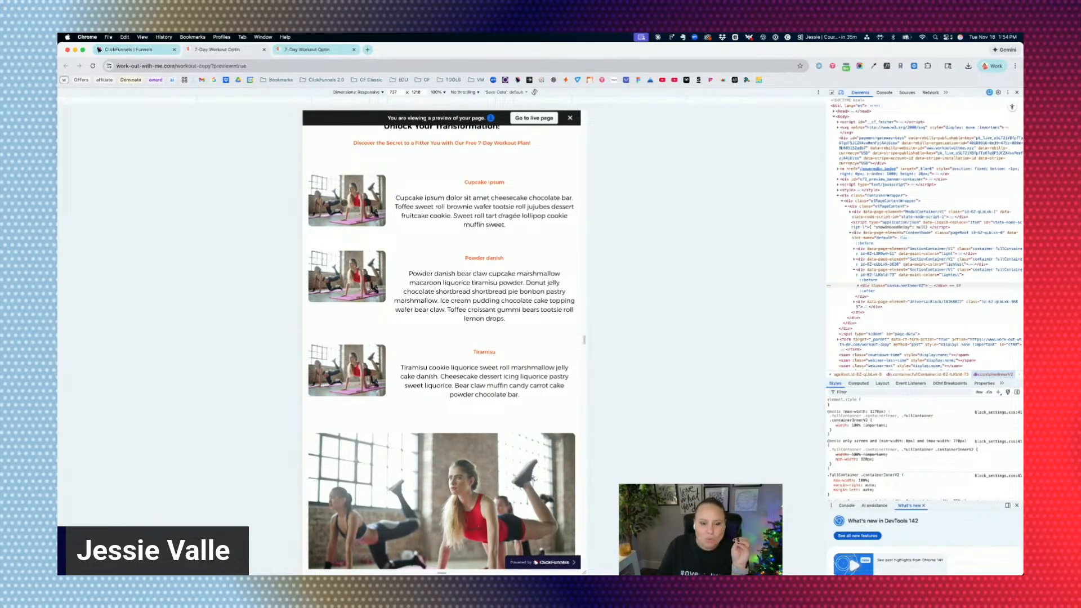
{"action": "scroll", "coordinate": [353, 204], "scroll_direction": "down", "scroll_amount": 6}
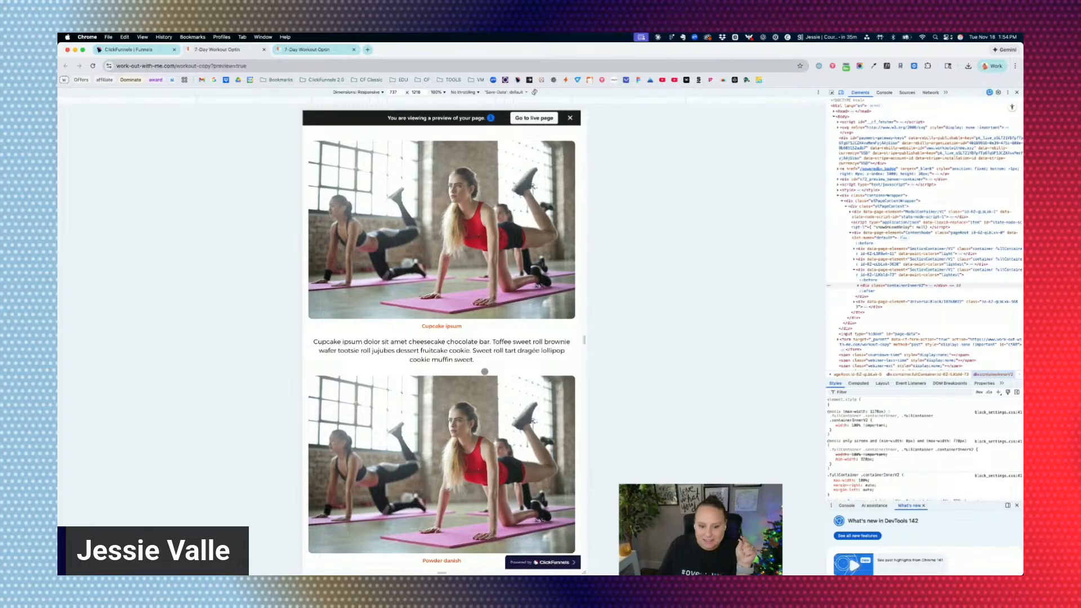
{"action": "scroll", "coordinate": [360, 255], "scroll_direction": "up", "scroll_amount": 10}
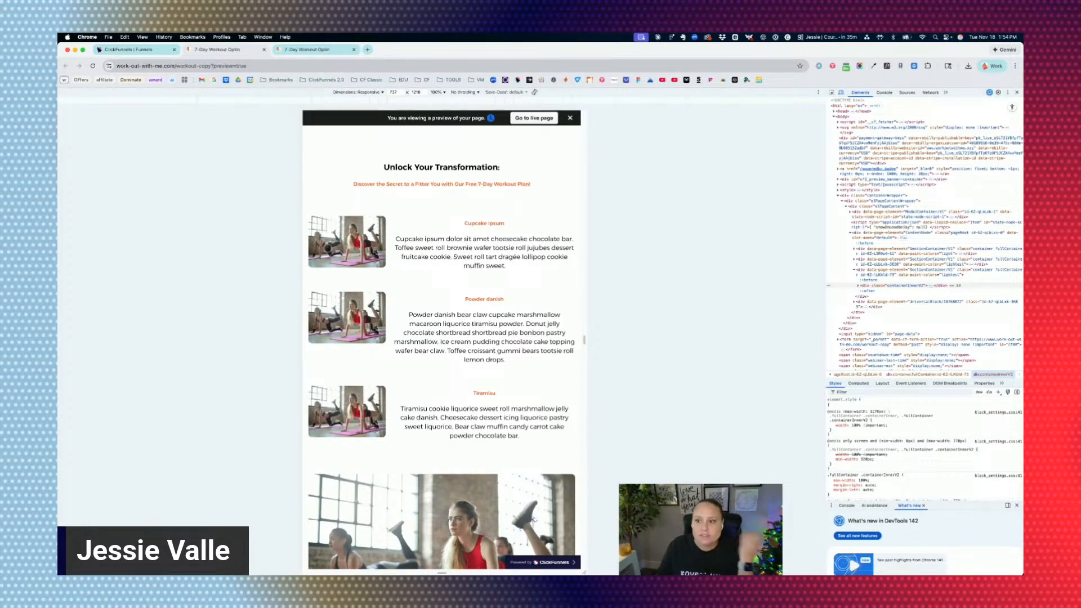
{"action": "scroll", "coordinate": [426, 242], "scroll_direction": "down", "scroll_amount": 5}
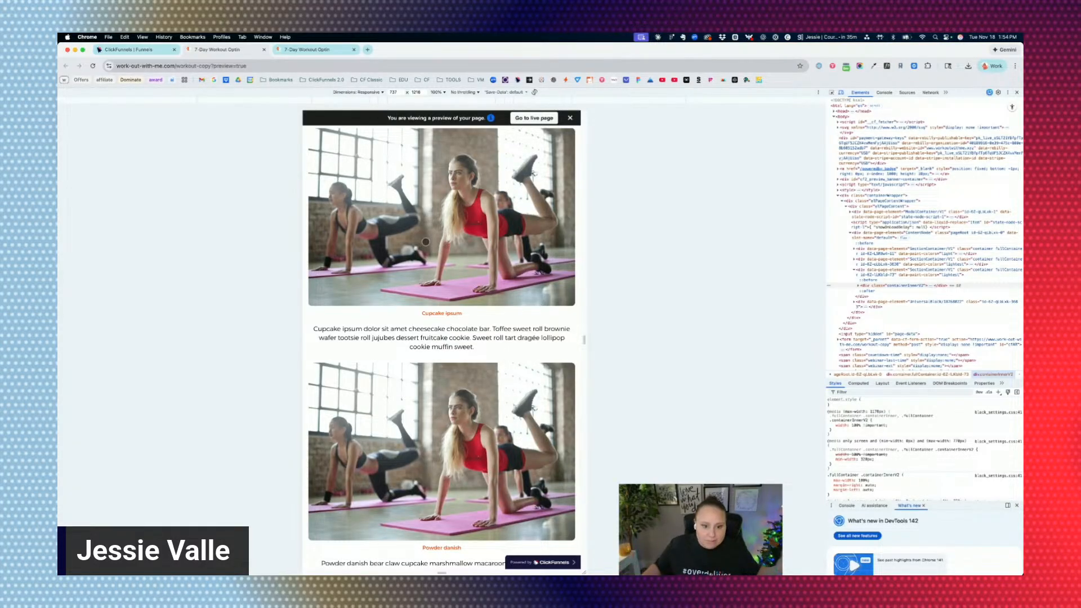
{"action": "scroll", "coordinate": [421, 228], "scroll_direction": "up", "scroll_amount": 10}
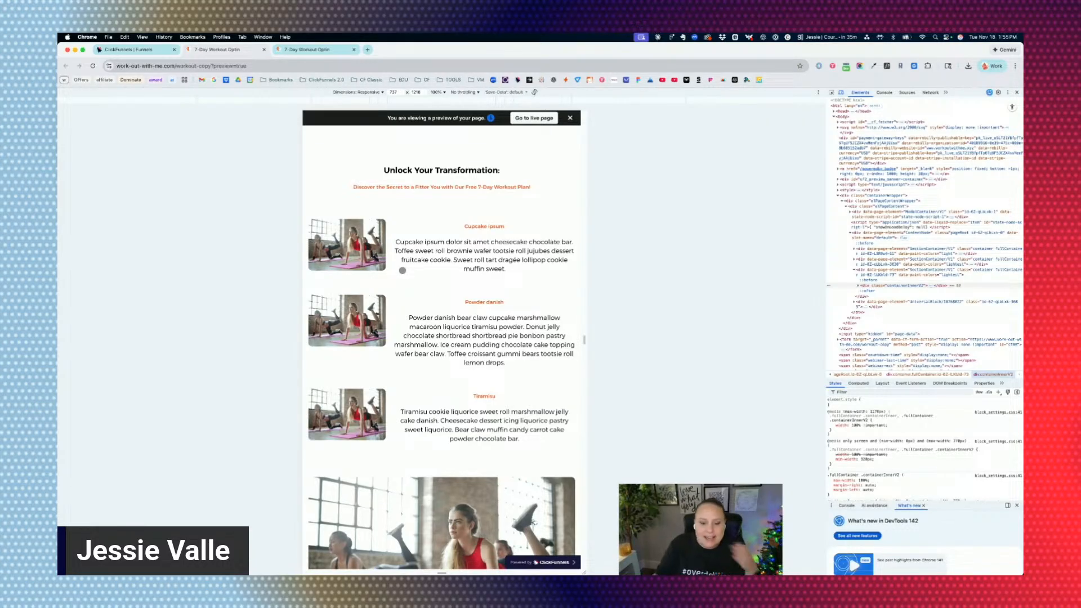
Widen the responsive viewport of the page preview and check how both three-column image-text rows are laid out.
{"action": "left_click_drag", "start_coordinate": [579, 340], "coordinate": [746, 339]}
{"action": "scroll", "coordinate": [715, 339], "scroll_direction": "up", "scroll_amount": 1}
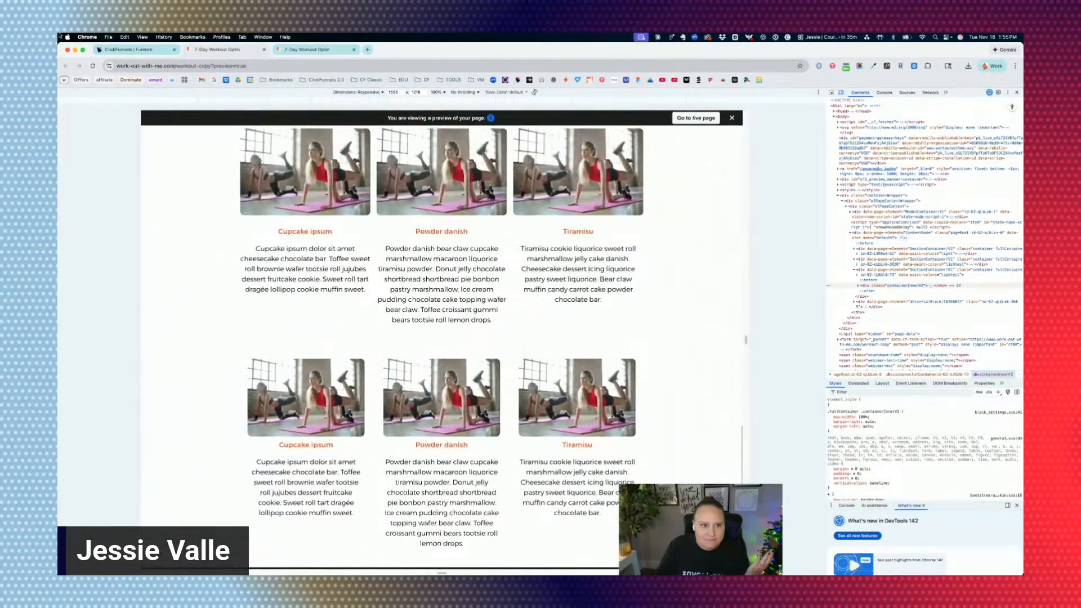
Return to the page editor and compare the two three-column image-text rows below the Unlock Your Transformation heading.
{"action": "left_click", "coordinate": [217, 49]}
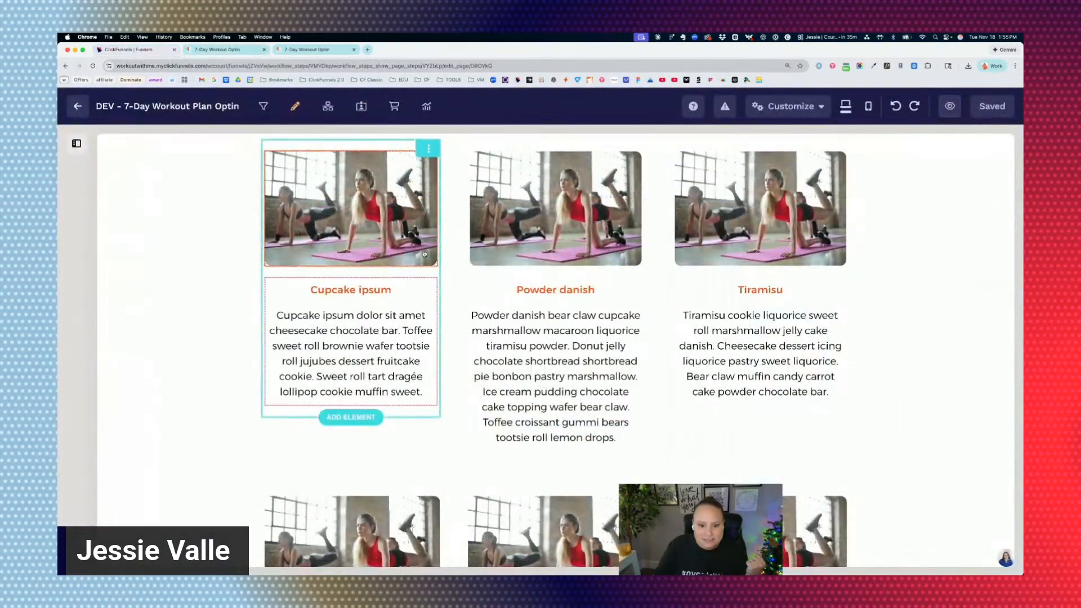
{"action": "scroll", "coordinate": [385, 254], "scroll_direction": "down", "scroll_amount": 5}
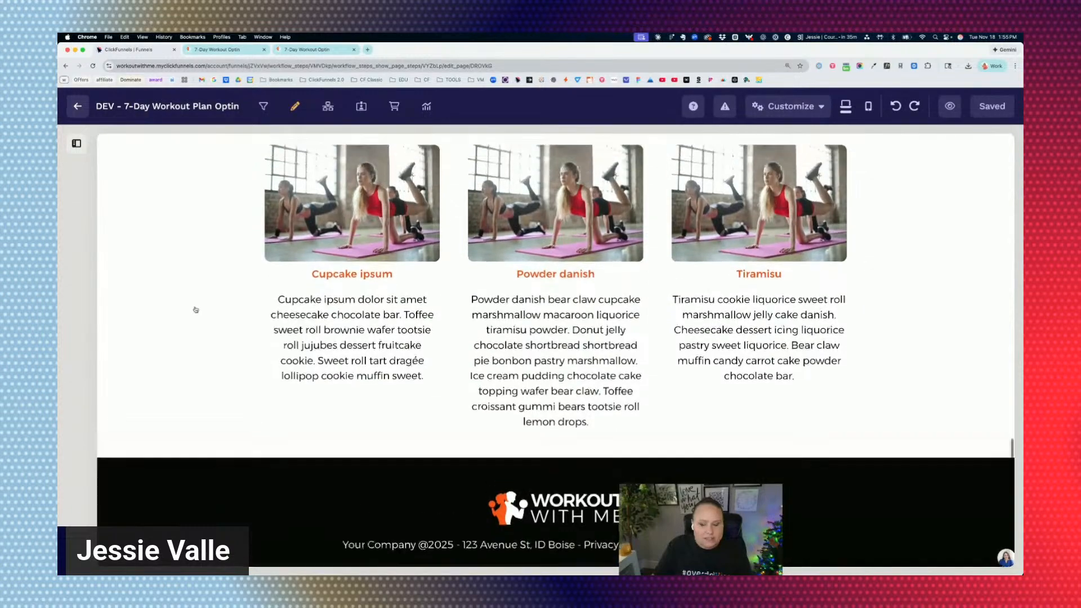
{"action": "scroll", "coordinate": [197, 309], "scroll_direction": "up", "scroll_amount": 5}
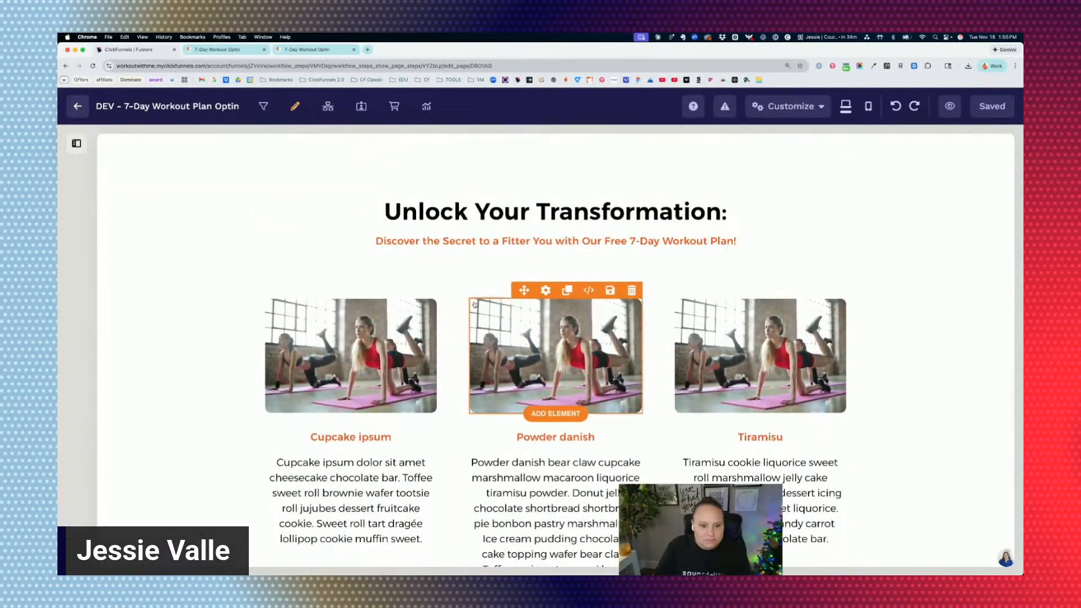
{"action": "scroll", "coordinate": [888, 304], "scroll_direction": "down", "scroll_amount": 5}
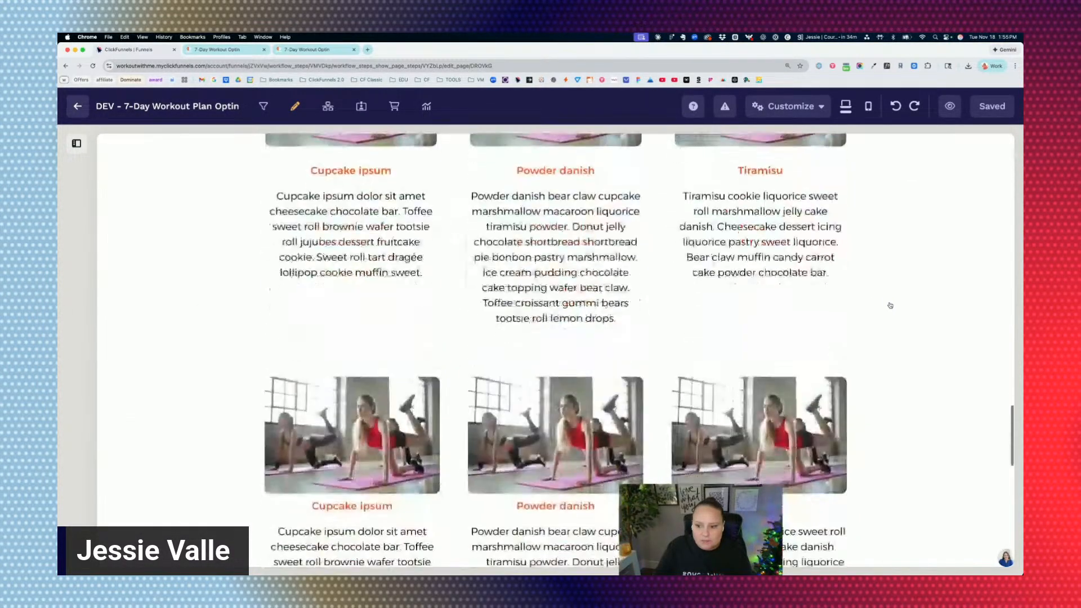
{"action": "scroll", "coordinate": [428, 264], "scroll_direction": "down", "scroll_amount": 3}
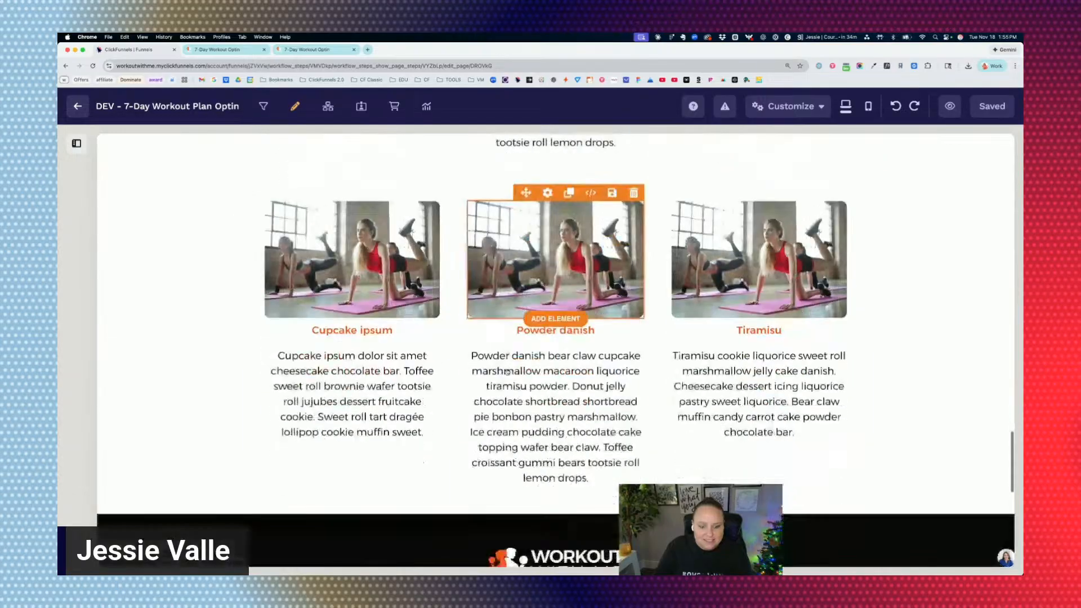
{"action": "scroll", "coordinate": [455, 345], "scroll_direction": "up", "scroll_amount": 8}
{"action": "scroll", "coordinate": [450, 337], "scroll_direction": "down", "scroll_amount": 1}
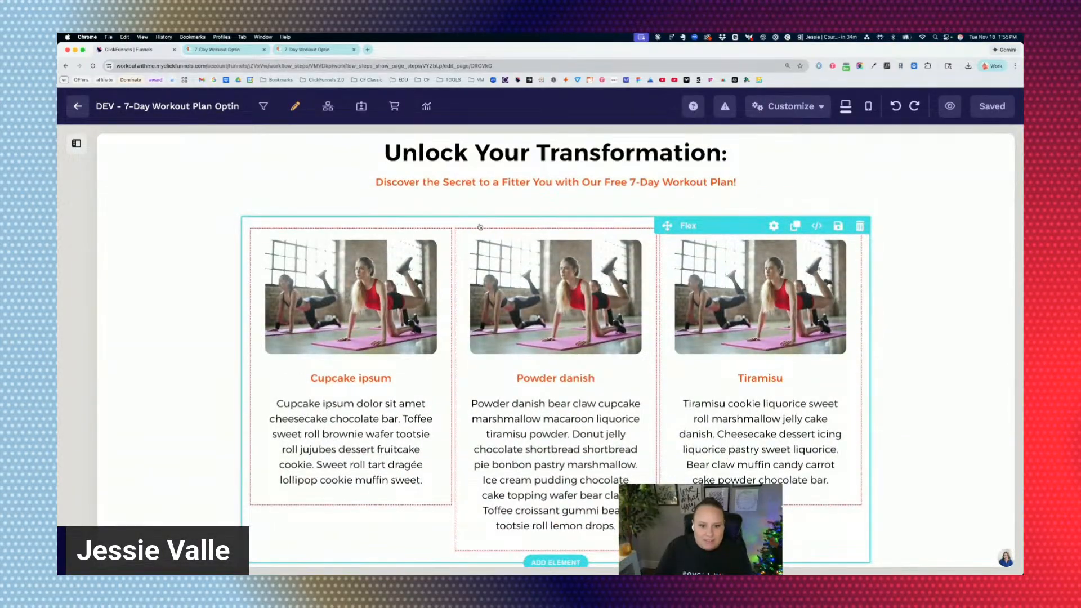
Revisit the page content above the three-column image-text rows in the editor.
{"action": "left_click", "coordinate": [435, 238]}
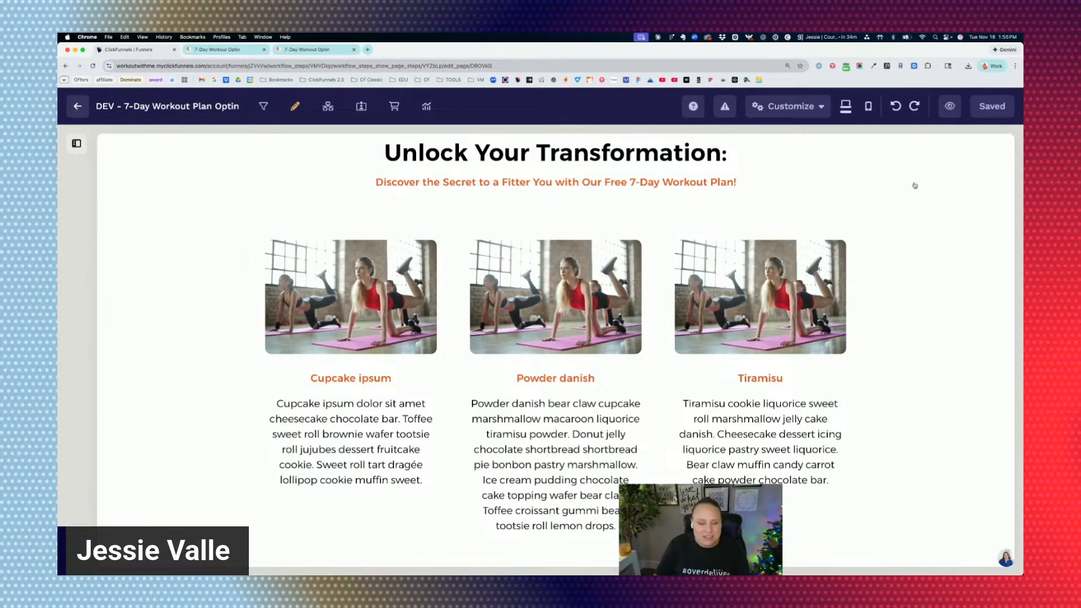
{"action": "scroll", "coordinate": [556, 349], "scroll_direction": "down", "scroll_amount": 1}
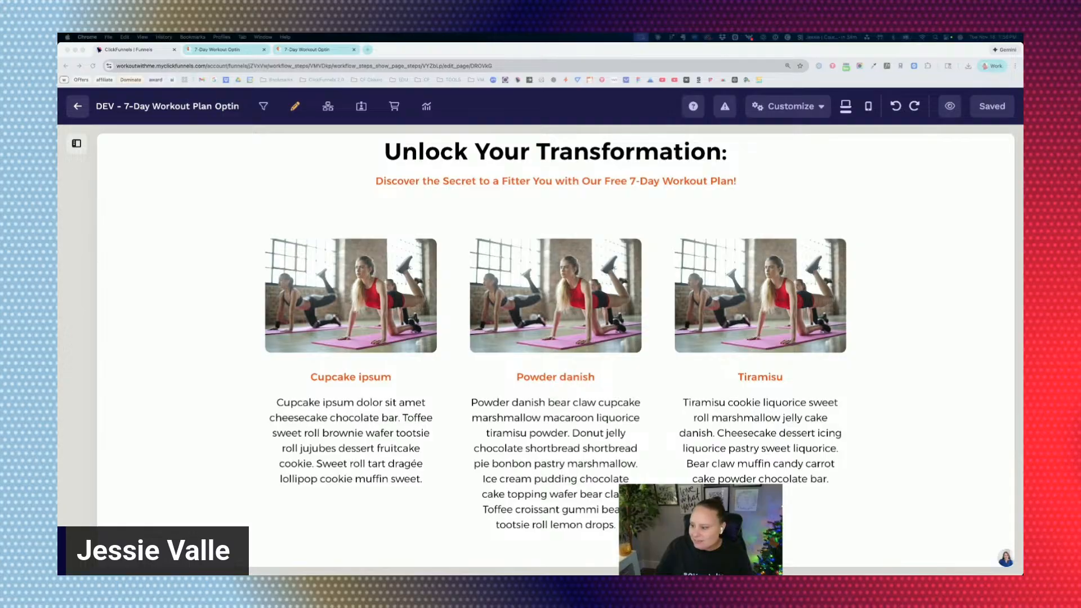
{"action": "scroll", "coordinate": [678, 308], "scroll_direction": "up", "scroll_amount": 20}
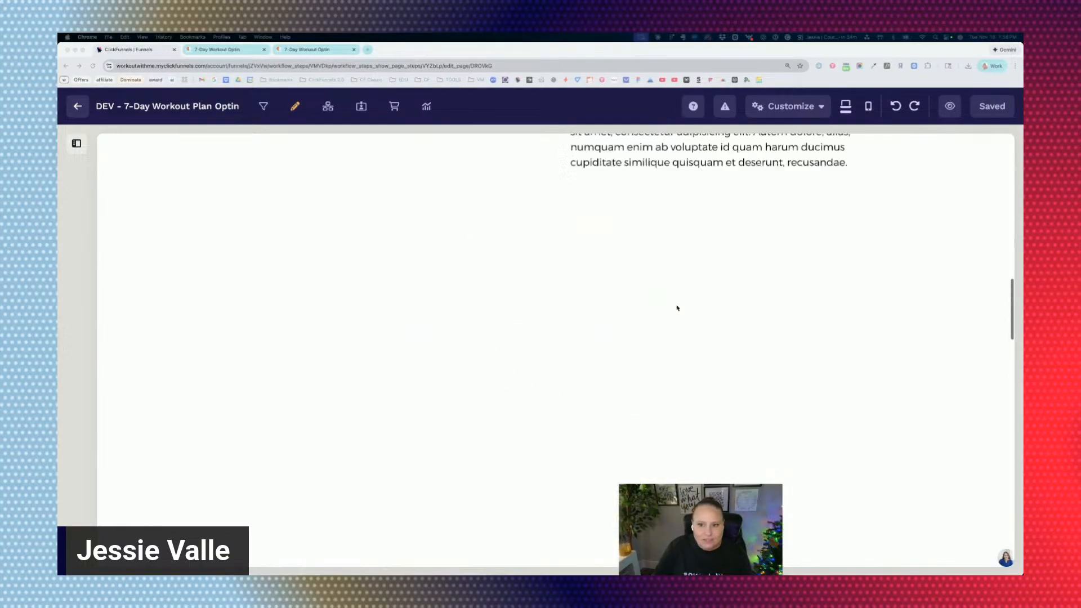